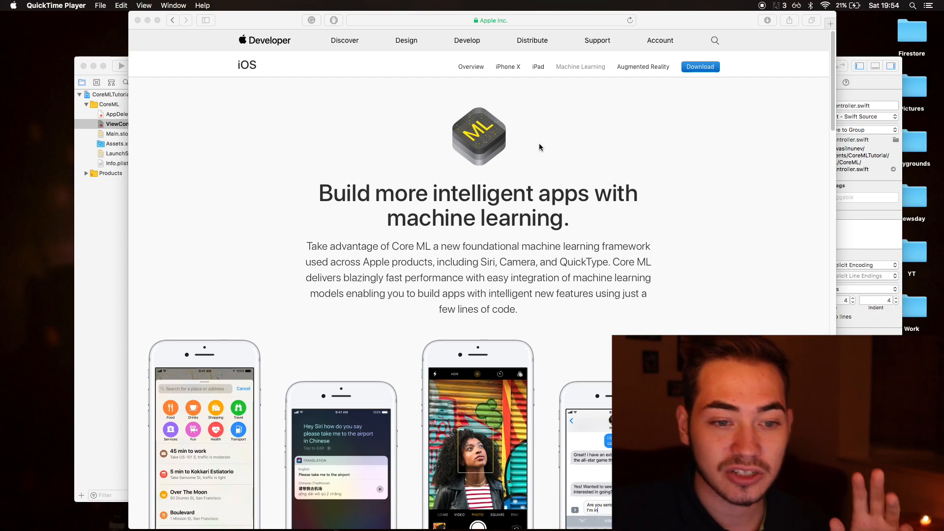
{"action": "scroll", "coordinate": [540, 156], "scroll_direction": "down", "scroll_amount": 3}
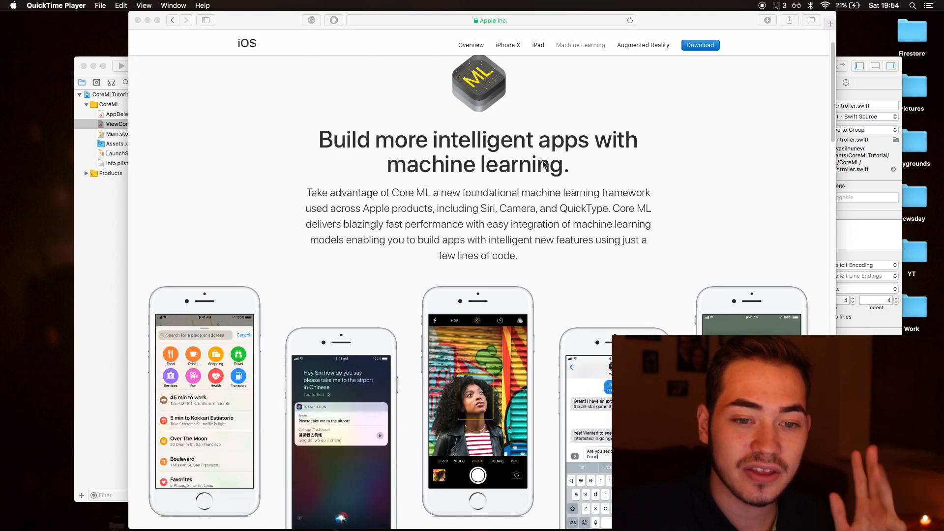
{"action": "scroll", "coordinate": [545, 164], "scroll_direction": "down", "scroll_amount": 10}
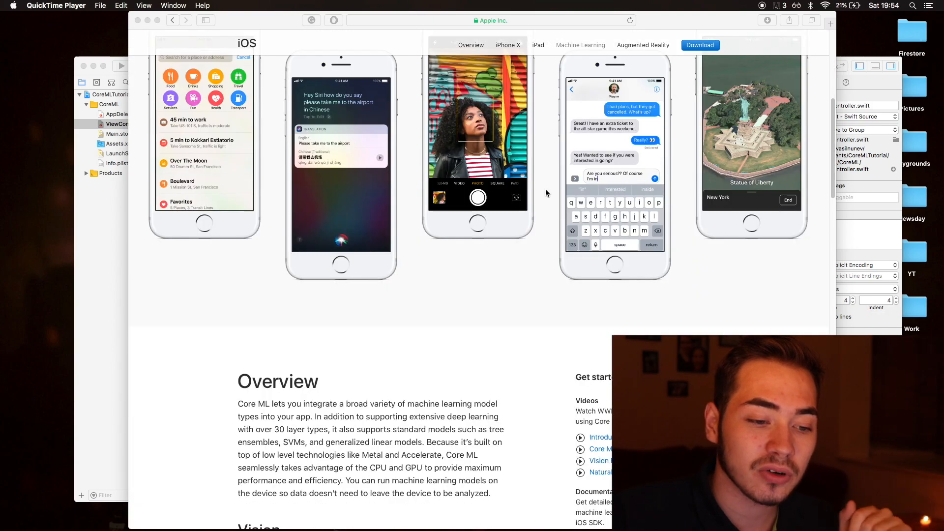
{"action": "scroll", "coordinate": [546, 192], "scroll_direction": "down", "scroll_amount": 5}
{"action": "scroll", "coordinate": [546, 190], "scroll_direction": "down", "scroll_amount": 5}
{"action": "scroll", "coordinate": [545, 196], "scroll_direction": "down", "scroll_amount": 1}
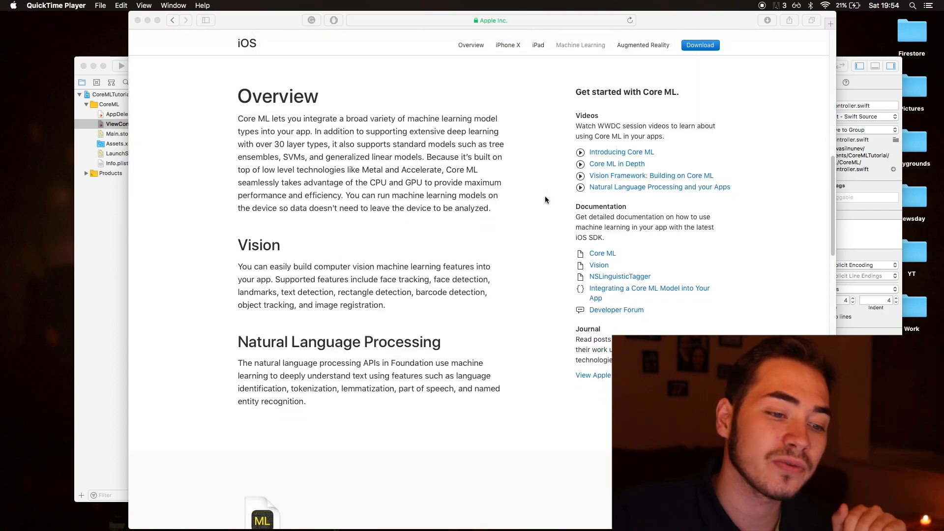
{"action": "scroll", "coordinate": [546, 195], "scroll_direction": "down", "scroll_amount": 8}
{"action": "scroll", "coordinate": [546, 195], "scroll_direction": "down", "scroll_amount": 5}
{"action": "left_click", "coordinate": [260, 206]}
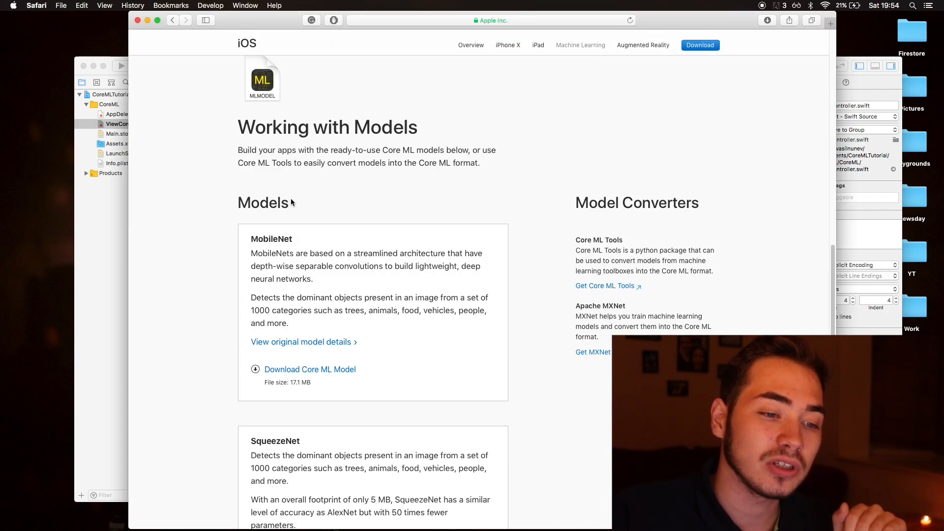
{"action": "left_click", "coordinate": [339, 209]}
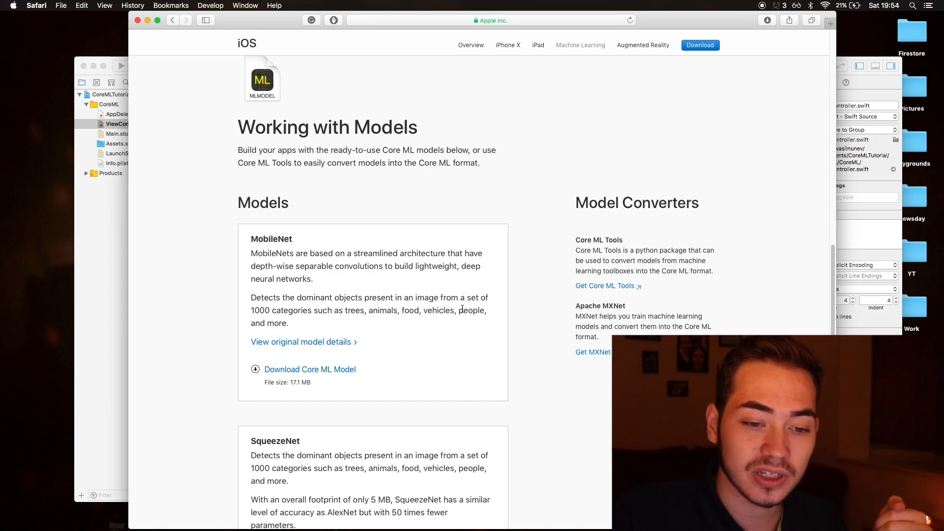
{"action": "scroll", "coordinate": [380, 334], "scroll_direction": "down", "scroll_amount": 5}
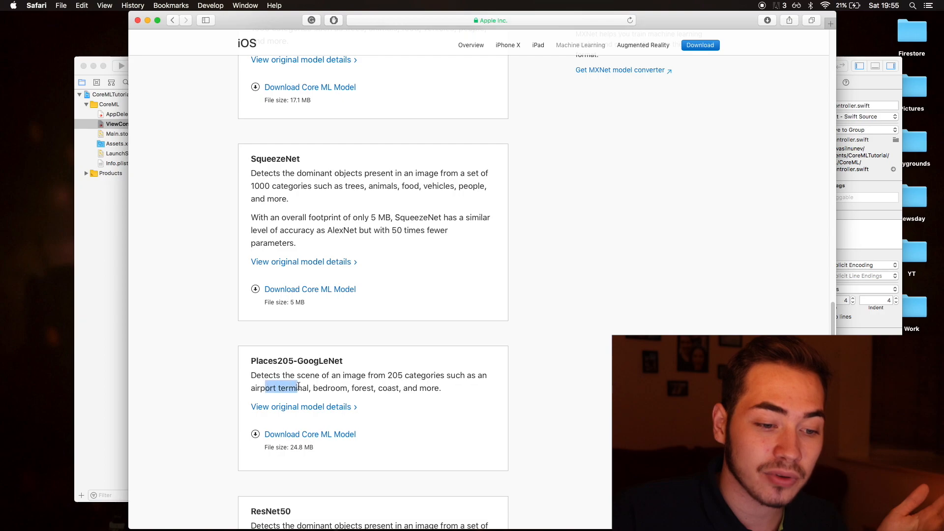
{"action": "left_click_drag", "start_coordinate": [322, 388], "coordinate": [337, 388]}
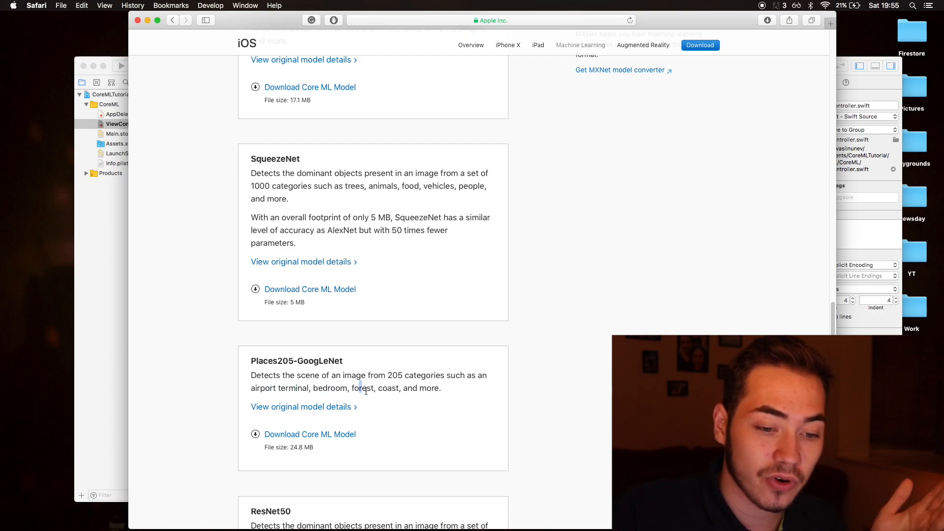
{"action": "double_click", "coordinate": [439, 387]}
{"action": "scroll", "coordinate": [452, 386], "scroll_direction": "down", "scroll_amount": 8}
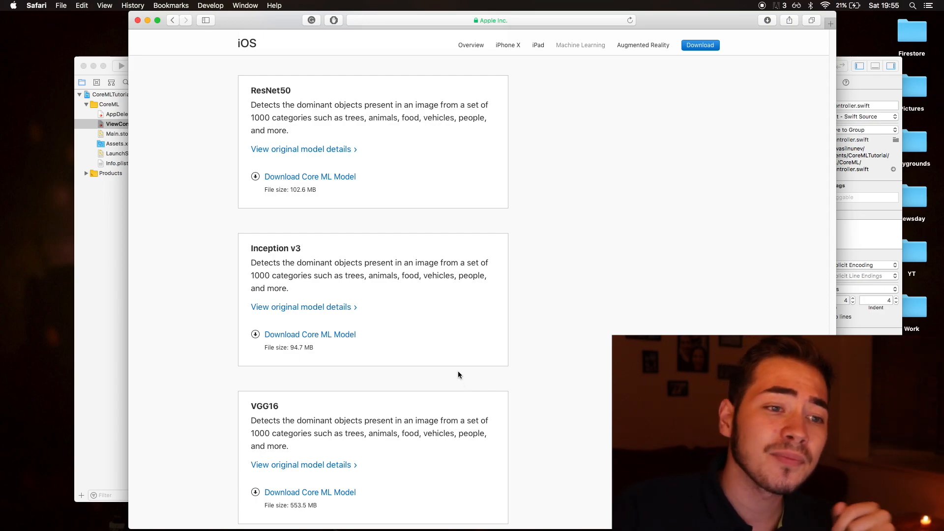
{"action": "scroll", "coordinate": [456, 374], "scroll_direction": "up", "scroll_amount": 7}
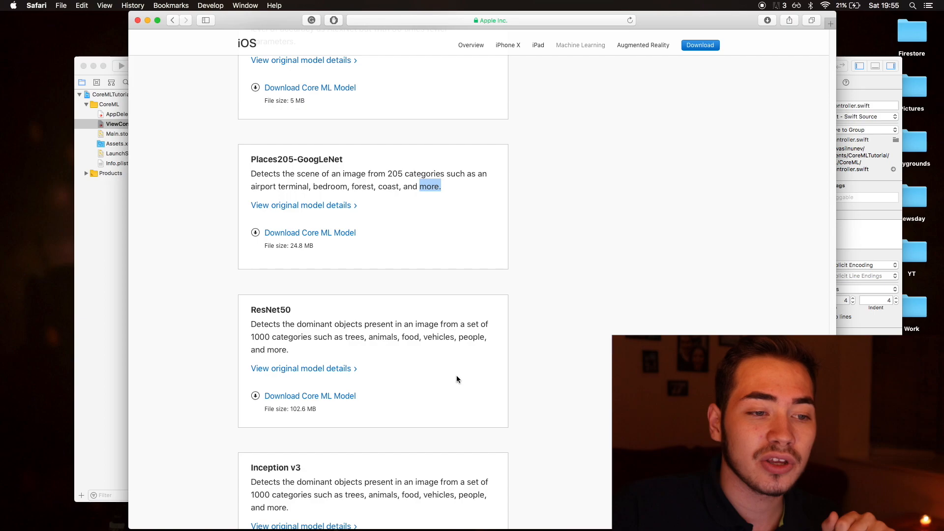
{"action": "scroll", "coordinate": [457, 376], "scroll_direction": "up", "scroll_amount": 2}
{"action": "scroll", "coordinate": [456, 376], "scroll_direction": "up", "scroll_amount": 3}
{"action": "scroll", "coordinate": [420, 292], "scroll_direction": "up", "scroll_amount": 3}
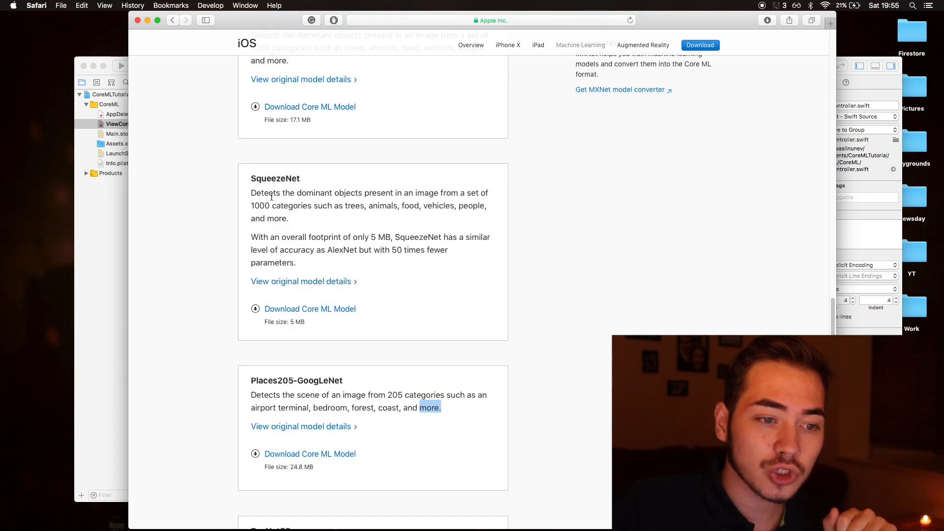
{"action": "left_click_drag", "start_coordinate": [251, 178], "coordinate": [345, 183]}
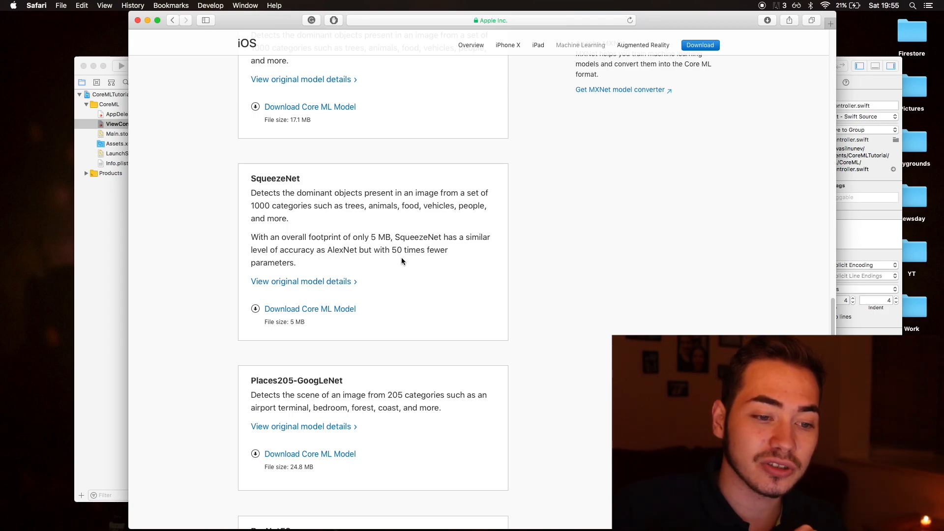
{"action": "scroll", "coordinate": [410, 301], "scroll_direction": "up", "scroll_amount": 1}
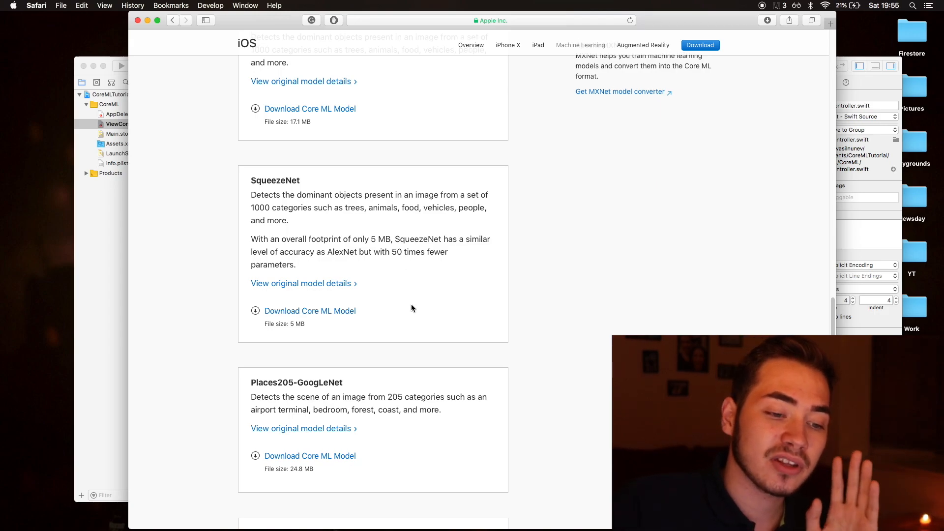
{"action": "scroll", "coordinate": [343, 332], "scroll_direction": "up", "scroll_amount": 1}
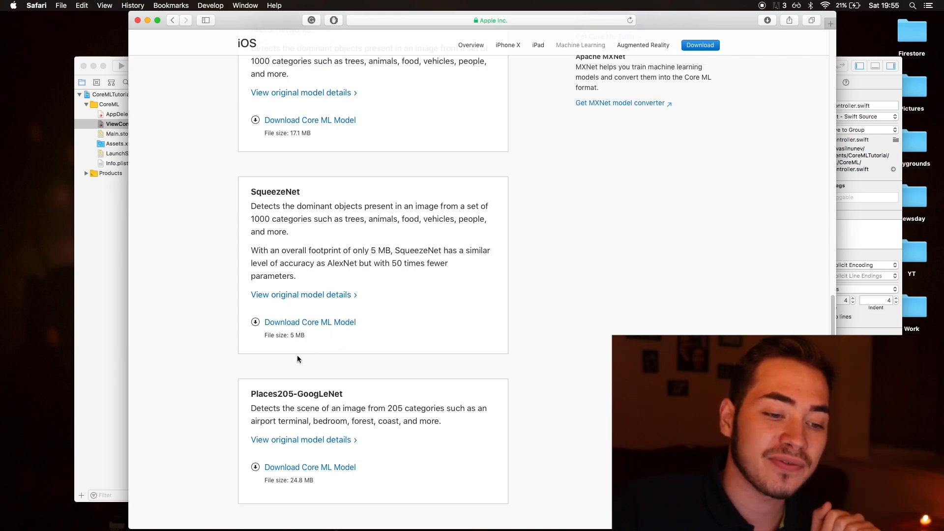
{"action": "triple_click", "coordinate": [294, 335]}
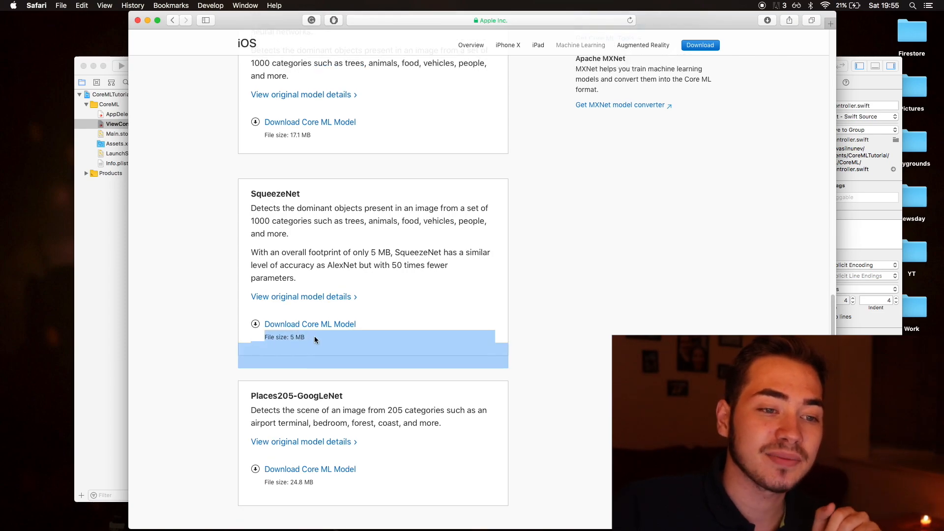
{"action": "scroll", "coordinate": [317, 324], "scroll_direction": "up", "scroll_amount": 8}
{"action": "scroll", "coordinate": [323, 325], "scroll_direction": "down", "scroll_amount": 5}
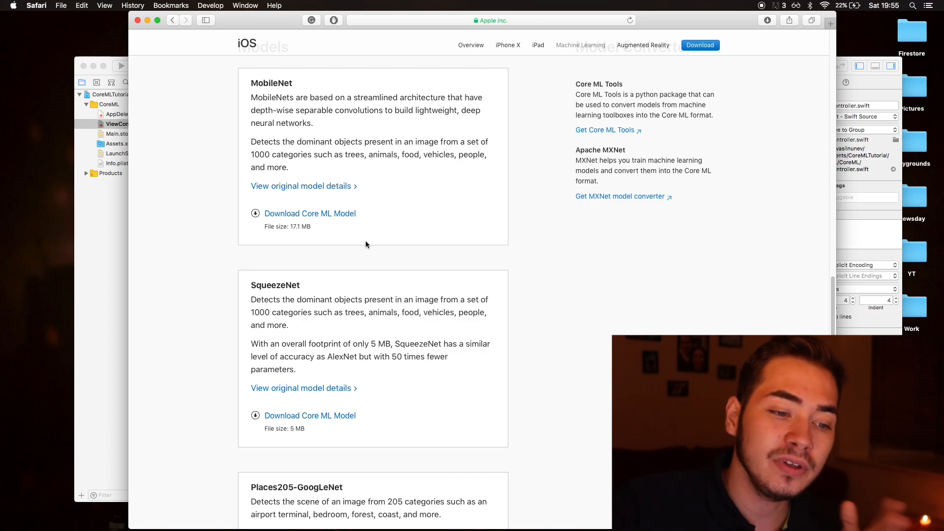
{"action": "scroll", "coordinate": [332, 295], "scroll_direction": "down", "scroll_amount": 1}
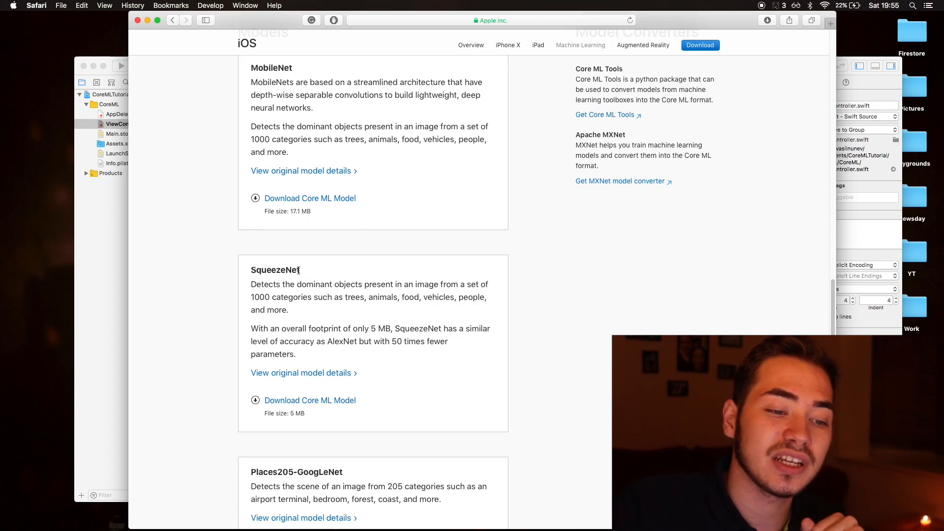
Highlight the SqueezeNet heading briefly, then bring the Xcode project window forward.
{"action": "left_click_drag", "start_coordinate": [299, 270], "coordinate": [319, 267]}
{"action": "left_click", "coordinate": [319, 266]}
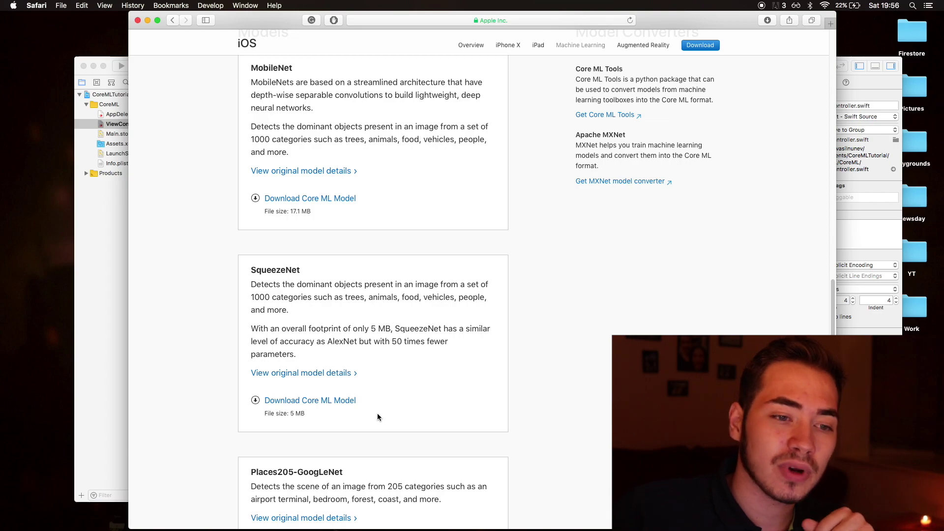
{"action": "scroll", "coordinate": [377, 413], "scroll_direction": "down", "scroll_amount": 5}
{"action": "scroll", "coordinate": [396, 376], "scroll_direction": "down", "scroll_amount": 5}
{"action": "scroll", "coordinate": [400, 383], "scroll_direction": "up", "scroll_amount": 3}
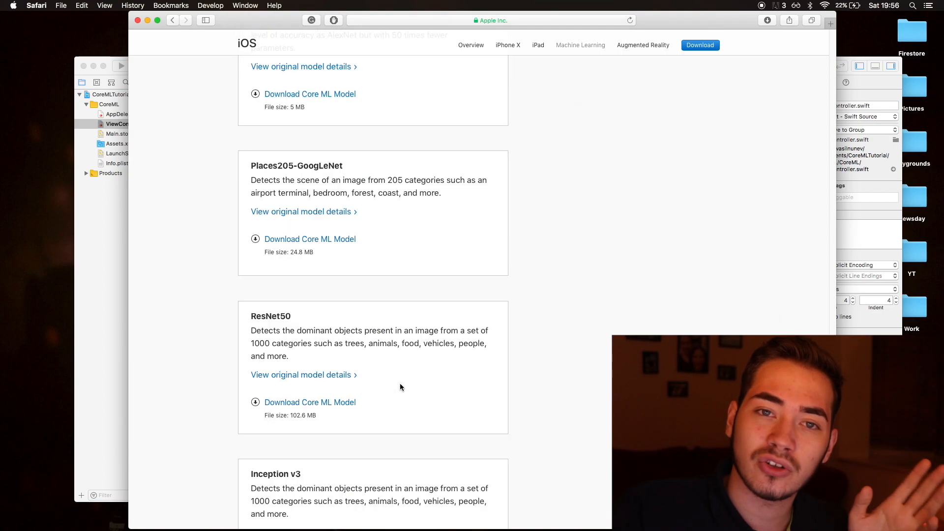
{"action": "scroll", "coordinate": [401, 387], "scroll_direction": "up", "scroll_amount": 5}
{"action": "scroll", "coordinate": [400, 387], "scroll_direction": "up", "scroll_amount": 4}
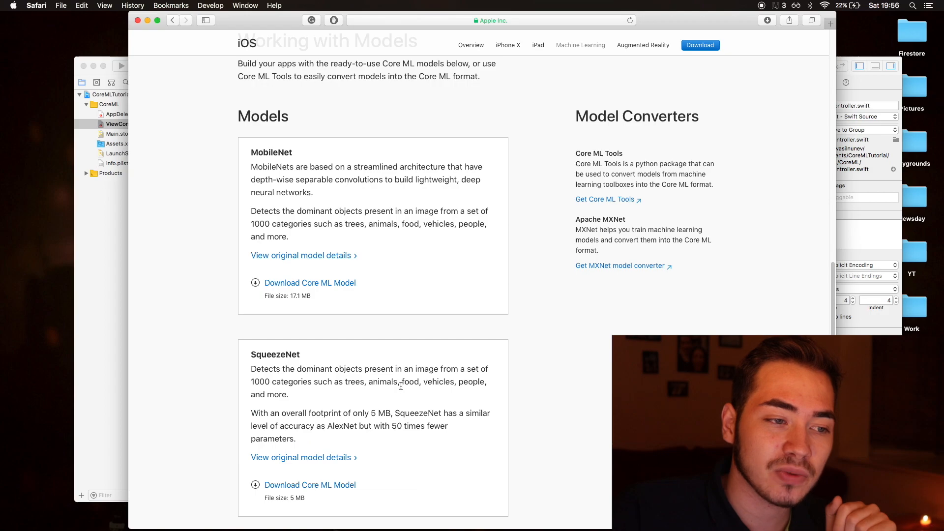
{"action": "scroll", "coordinate": [401, 385], "scroll_direction": "up", "scroll_amount": 1}
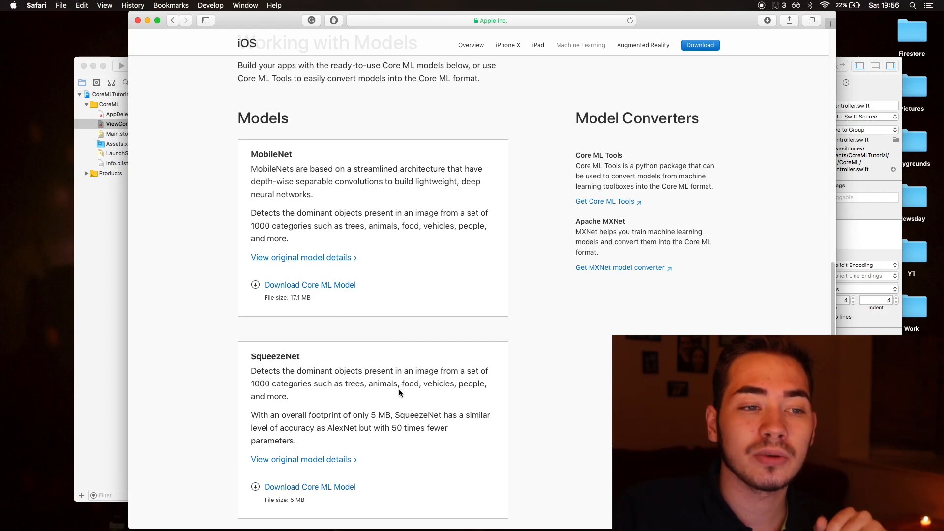
{"action": "scroll", "coordinate": [400, 393], "scroll_direction": "up", "scroll_amount": 1}
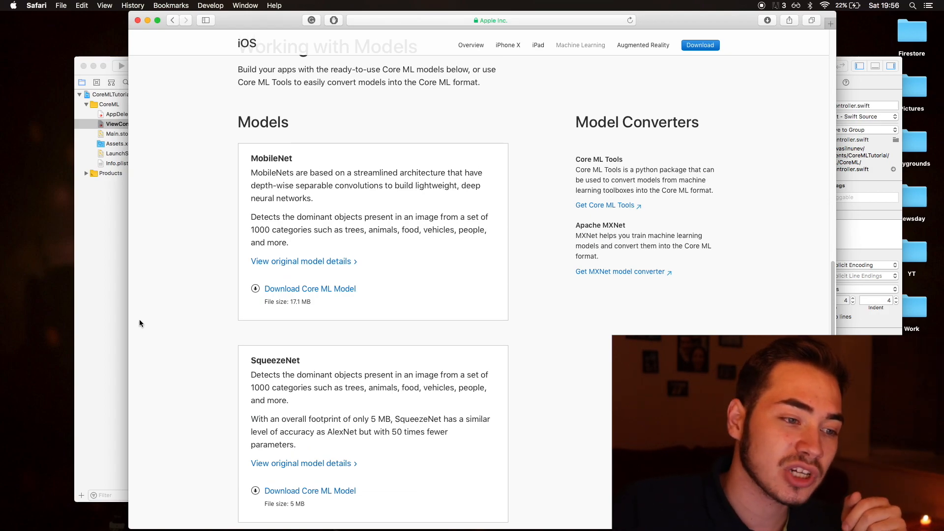
{"action": "left_click", "coordinate": [116, 301]}
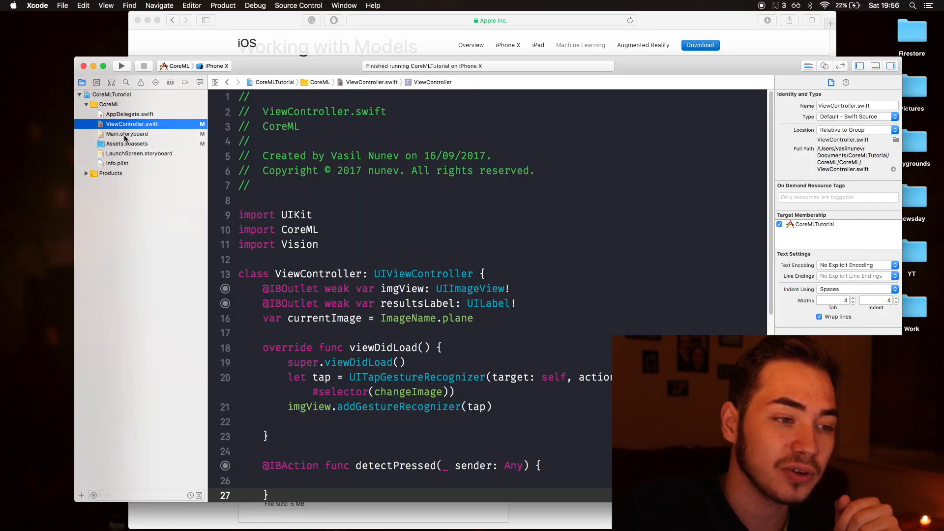
Show Main.storyboard full screen and select the airplane image view and results label.
{"action": "left_click", "coordinate": [126, 133]}
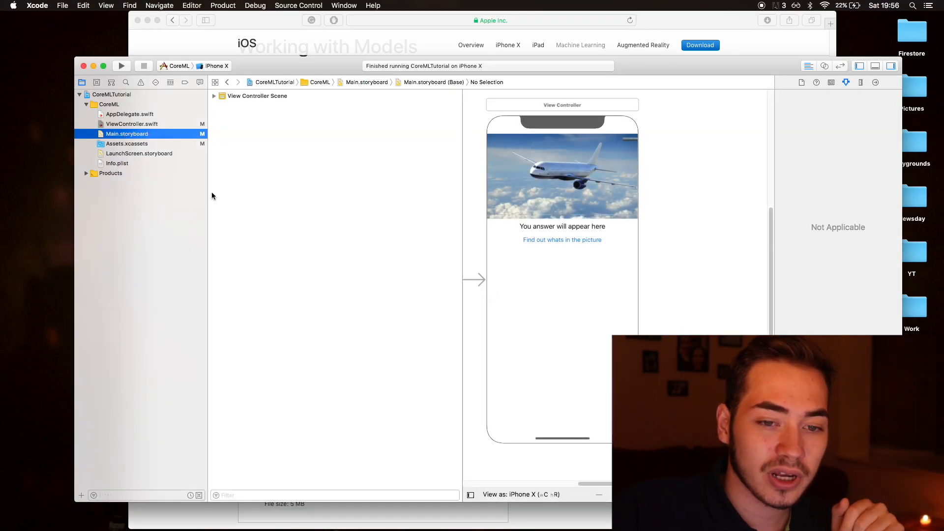
{"action": "left_click_drag", "start_coordinate": [464, 202], "coordinate": [334, 193]}
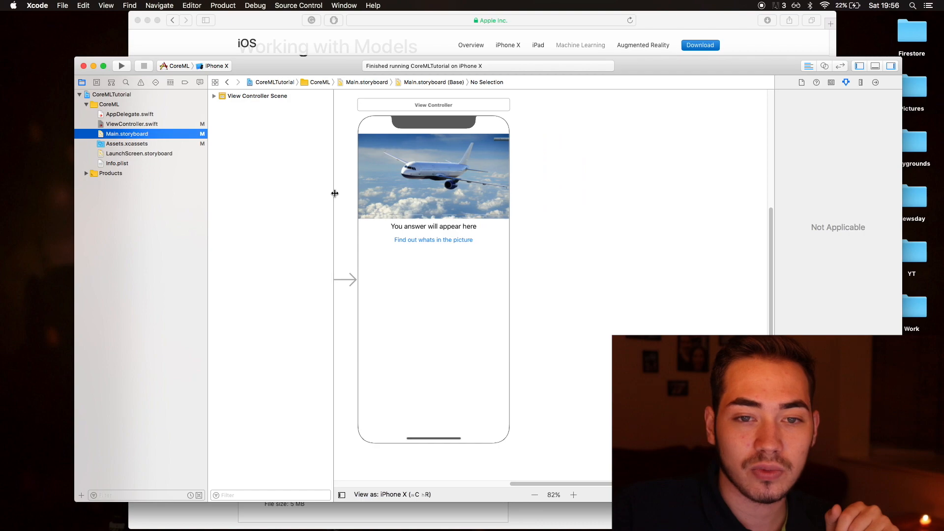
{"action": "double_click", "coordinate": [653, 67]}
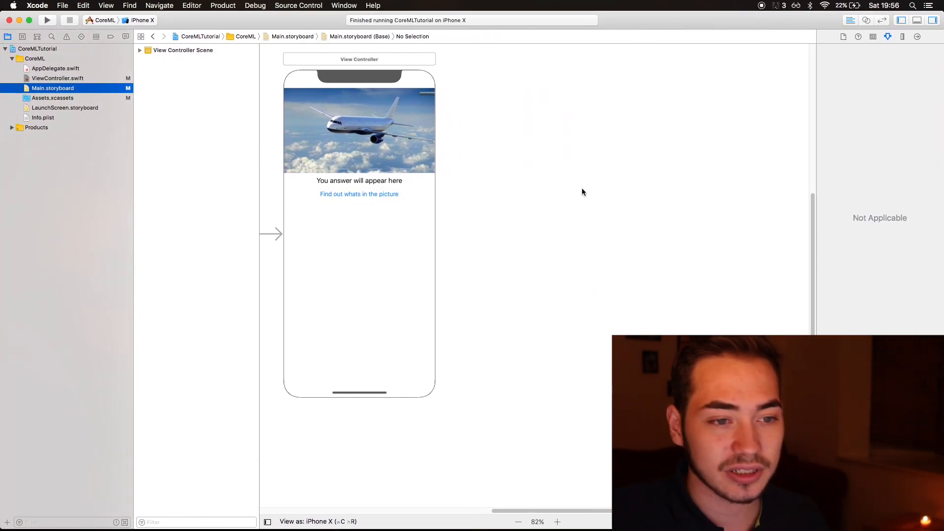
{"action": "scroll", "coordinate": [576, 187], "scroll_direction": "up", "scroll_amount": 5}
{"action": "scroll", "coordinate": [575, 186], "scroll_direction": "down", "scroll_amount": 3}
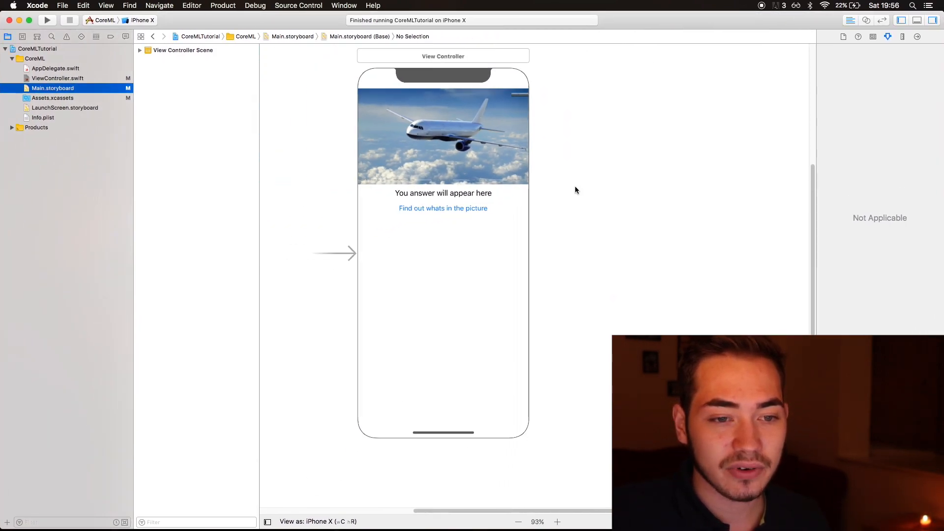
{"action": "scroll", "coordinate": [574, 186], "scroll_direction": "up", "scroll_amount": 2}
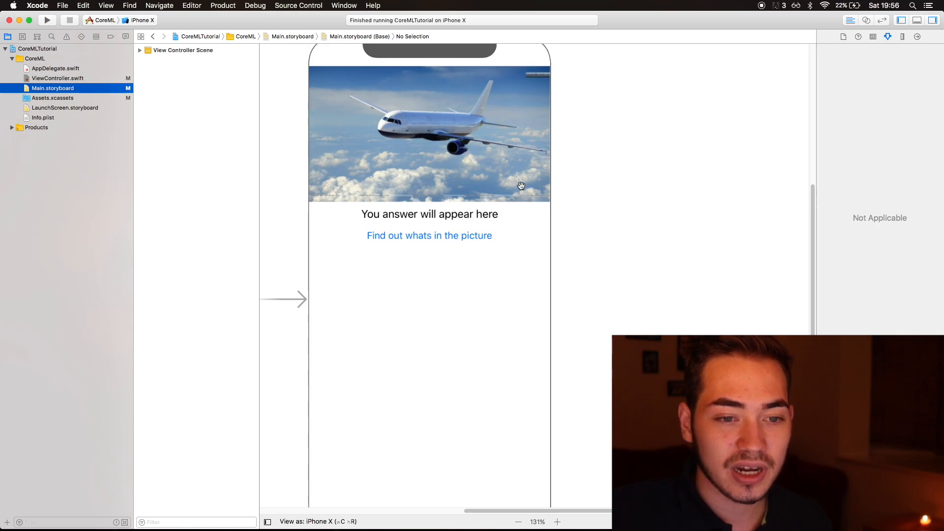
{"action": "left_click", "coordinate": [506, 182]}
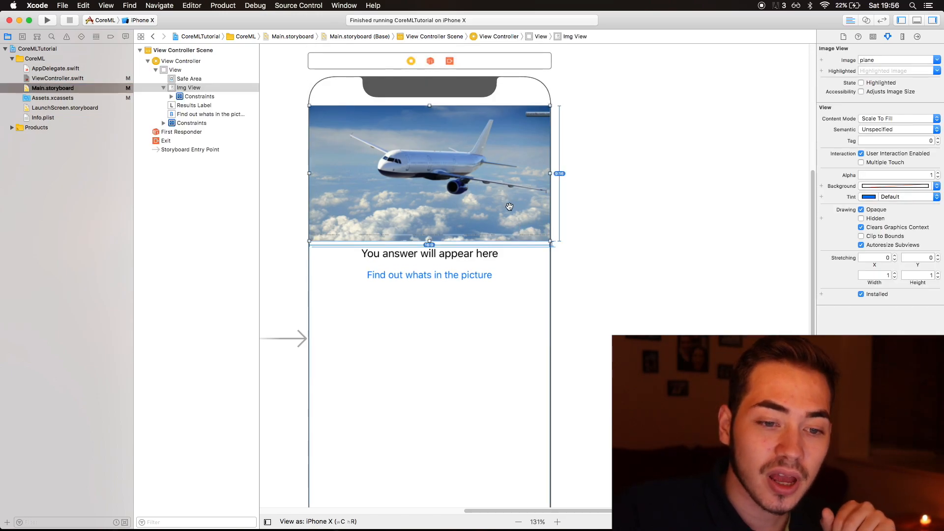
{"action": "left_click", "coordinate": [459, 256]}
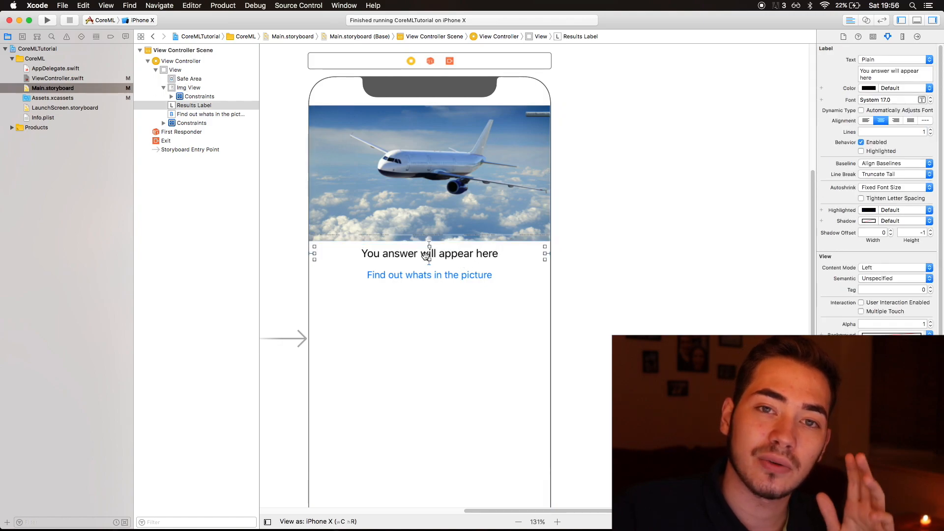
Correct the results label to read 'Your answer will appear here'.
{"action": "double_click", "coordinate": [385, 257]}
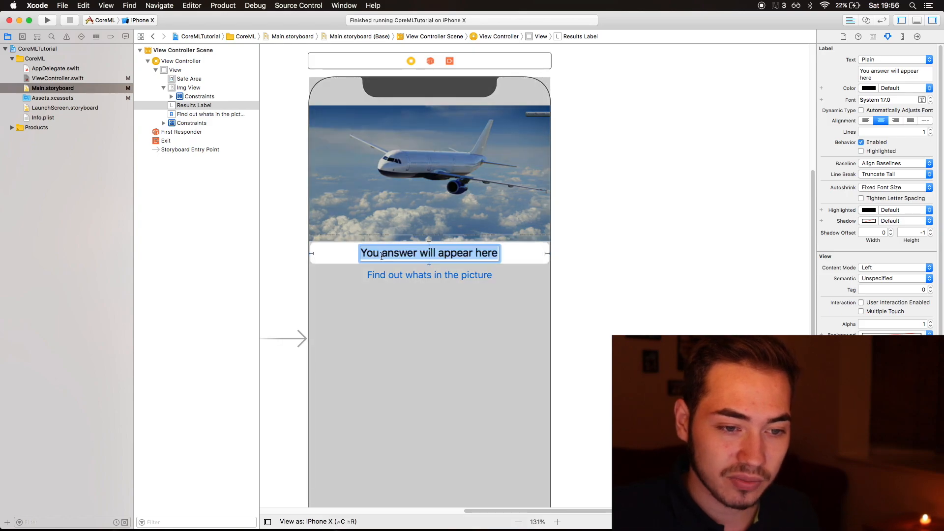
{"action": "left_click", "coordinate": [380, 255]}
{"action": "type", "text": "r"}
{"action": "key", "text": "Return"}
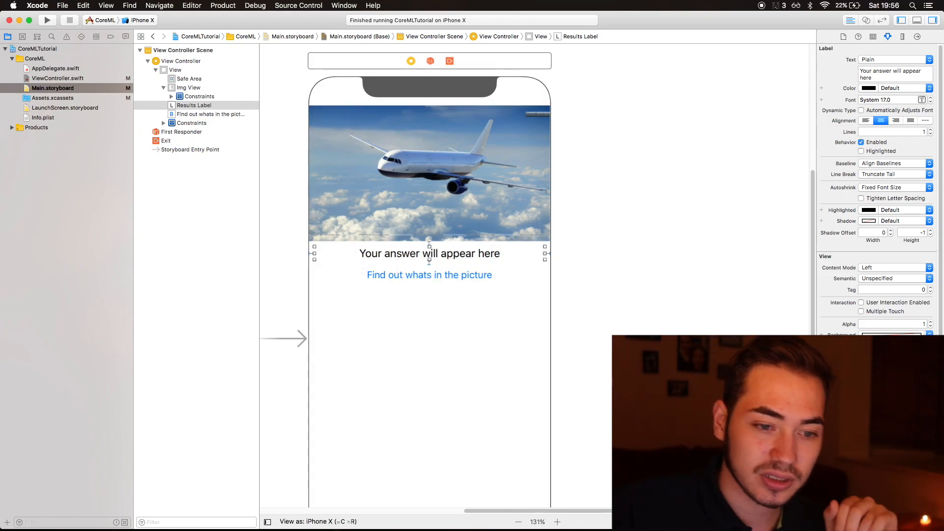
{"action": "left_click", "coordinate": [428, 278]}
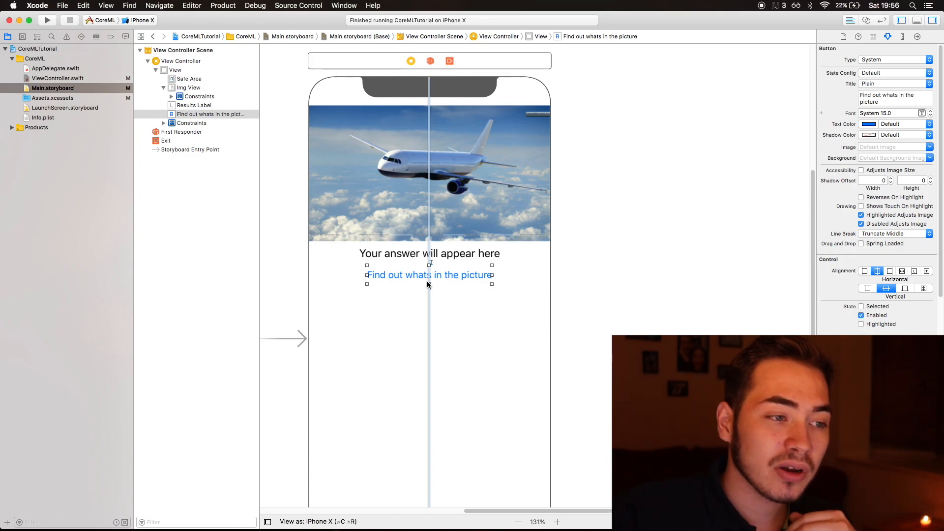
Browse the fox, cow and banana assets in Assets.xcassets, then return to ViewController.swift.
{"action": "left_click", "coordinate": [89, 97]}
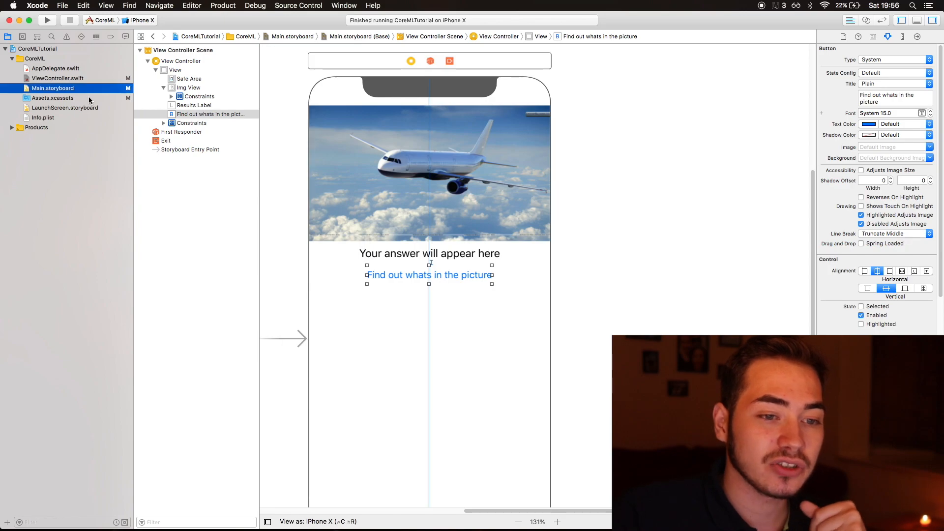
{"action": "left_click", "coordinate": [175, 85]}
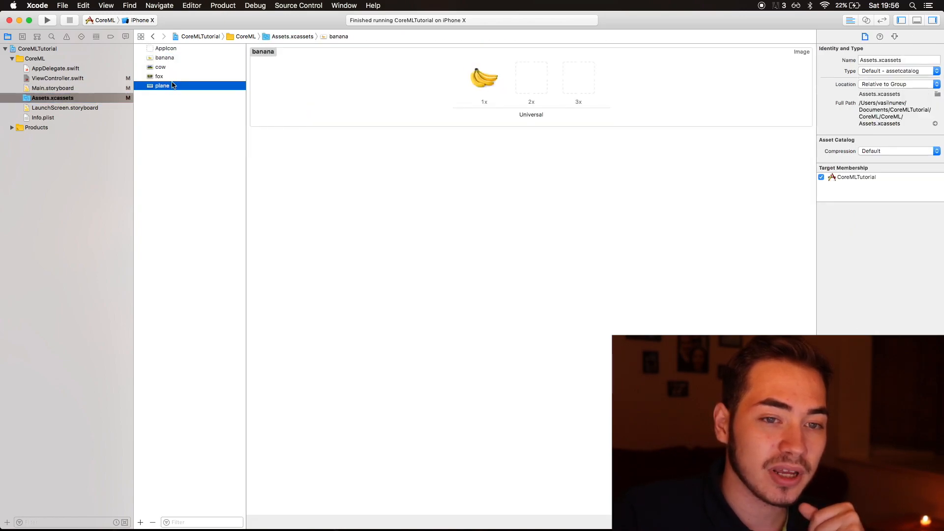
{"action": "left_click", "coordinate": [168, 77]}
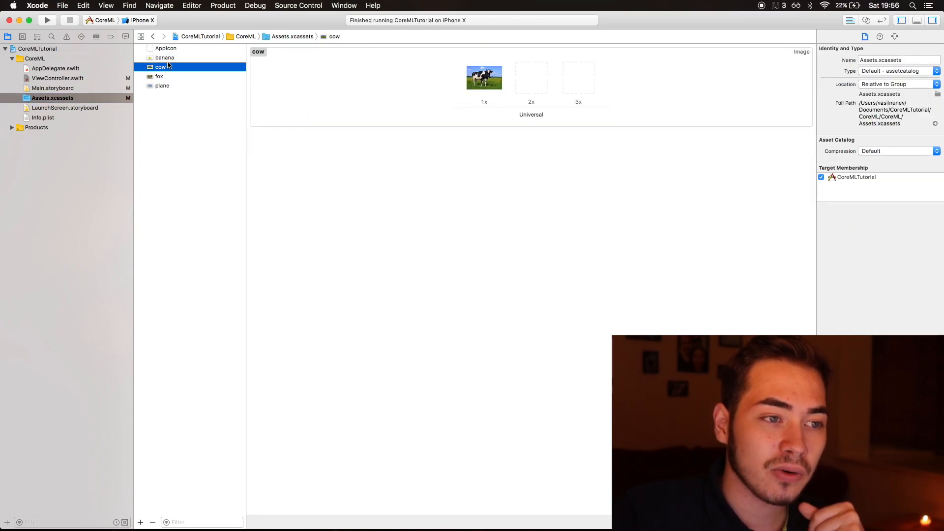
{"action": "left_click", "coordinate": [165, 59]}
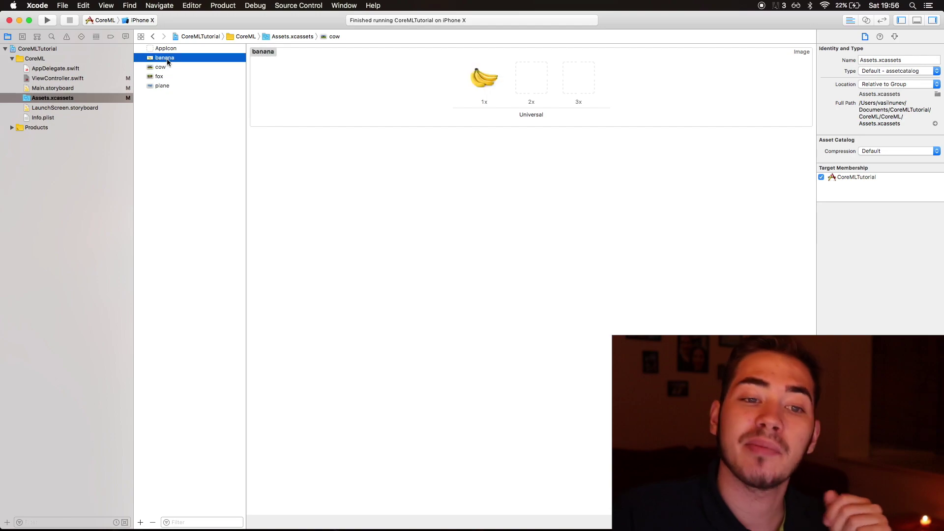
{"action": "left_click", "coordinate": [57, 78]}
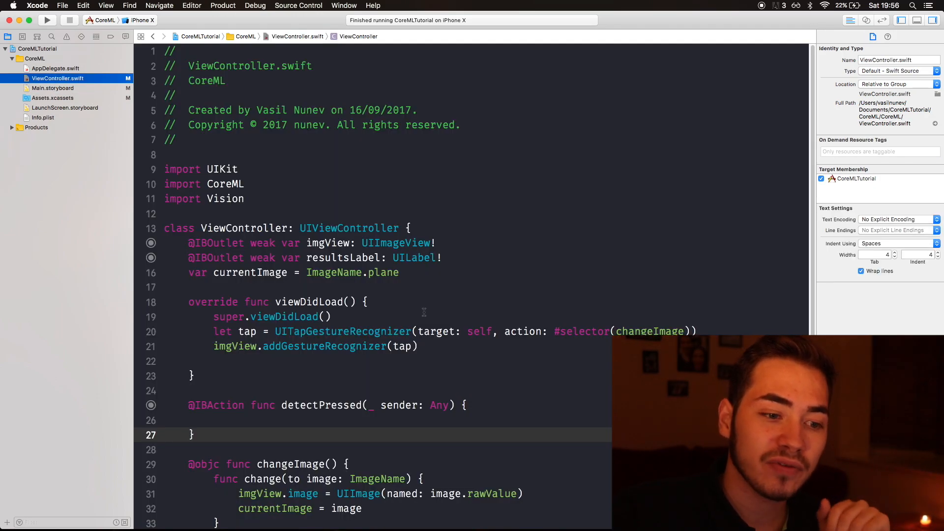
{"action": "scroll", "coordinate": [426, 322], "scroll_direction": "down", "scroll_amount": 1}
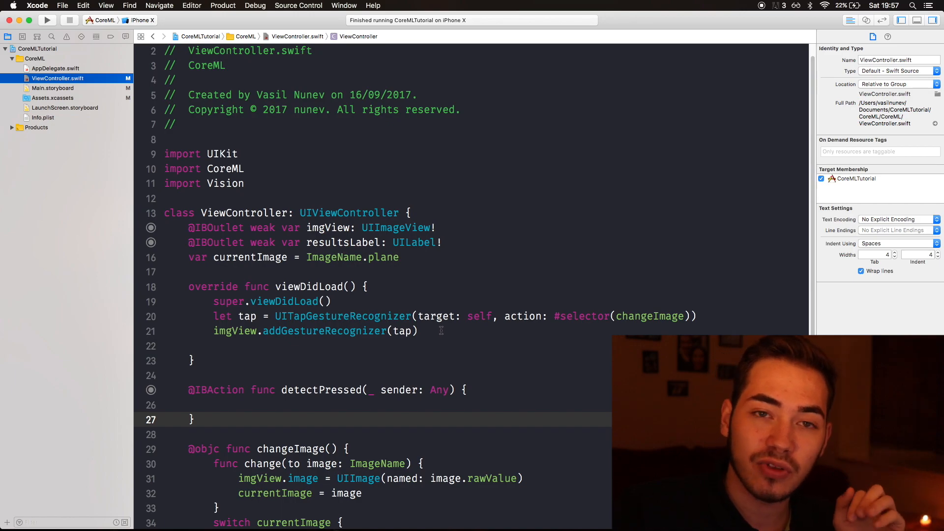
{"action": "scroll", "coordinate": [440, 331], "scroll_direction": "down", "scroll_amount": 4}
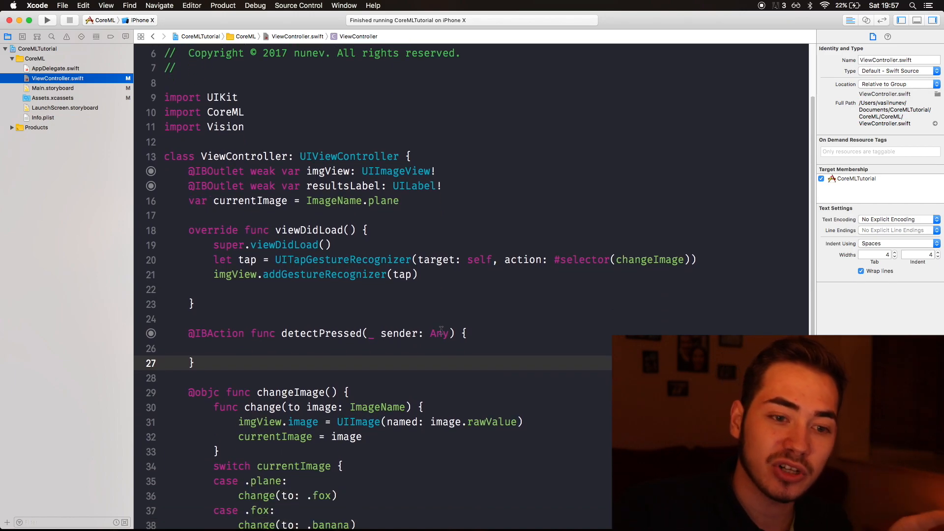
{"action": "scroll", "coordinate": [441, 331], "scroll_direction": "down", "scroll_amount": 1}
{"action": "scroll", "coordinate": [441, 331], "scroll_direction": "down", "scroll_amount": 5}
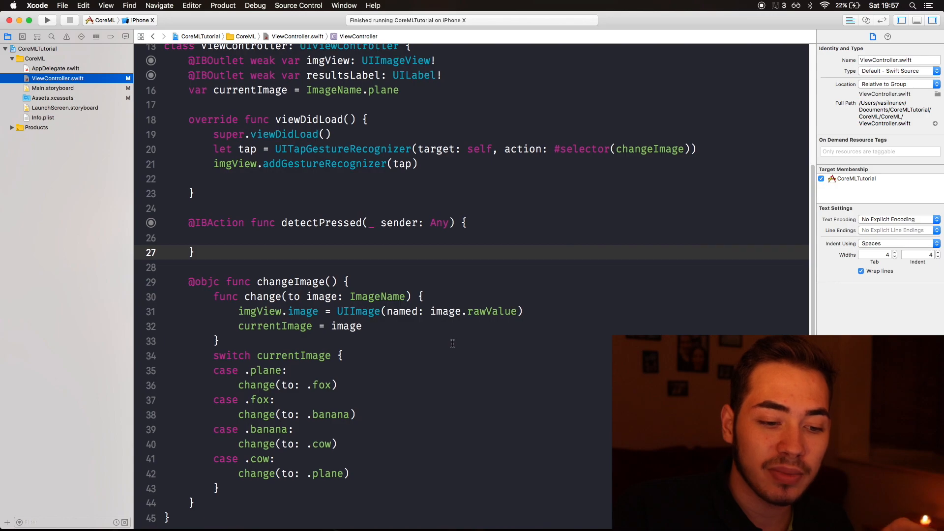
{"action": "scroll", "coordinate": [453, 344], "scroll_direction": "down", "scroll_amount": 3}
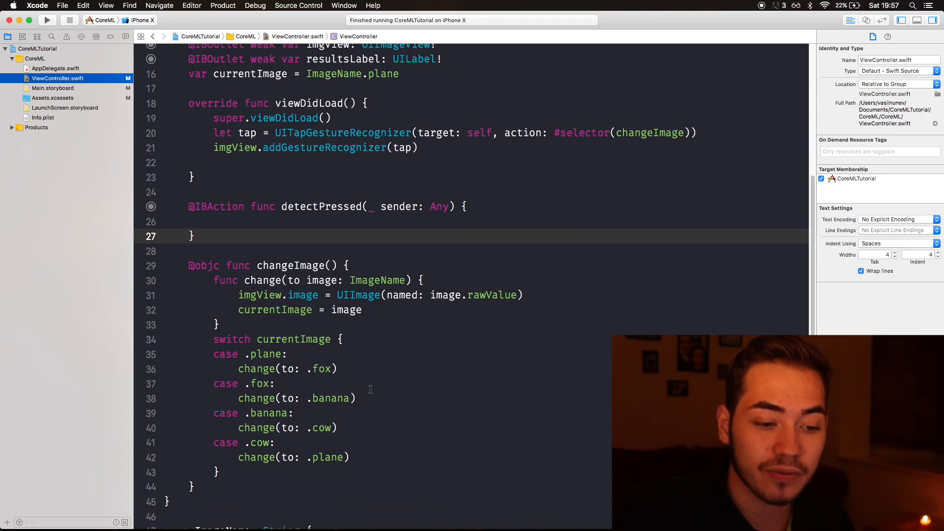
{"action": "scroll", "coordinate": [375, 397], "scroll_direction": "down", "scroll_amount": 1}
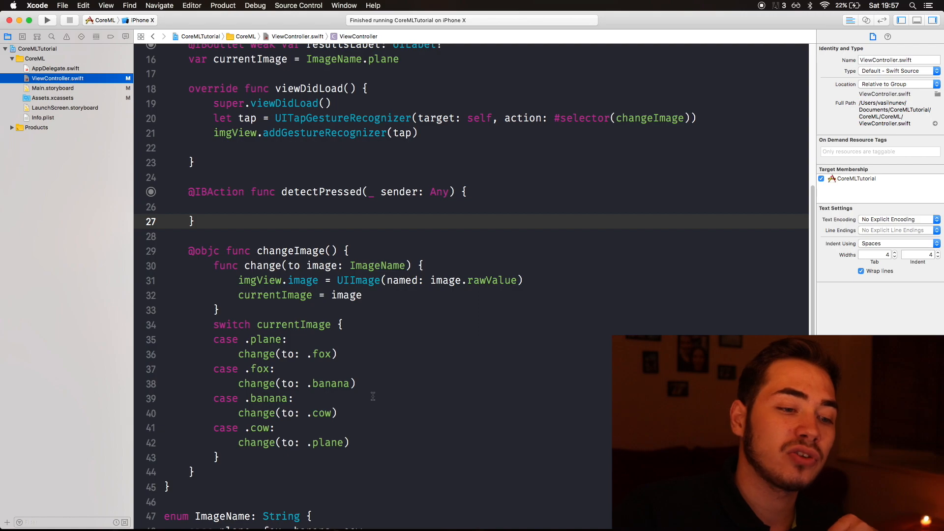
{"action": "scroll", "coordinate": [315, 219], "scroll_direction": "down", "scroll_amount": 1}
{"action": "left_click_drag", "start_coordinate": [259, 233], "coordinate": [258, 193]}
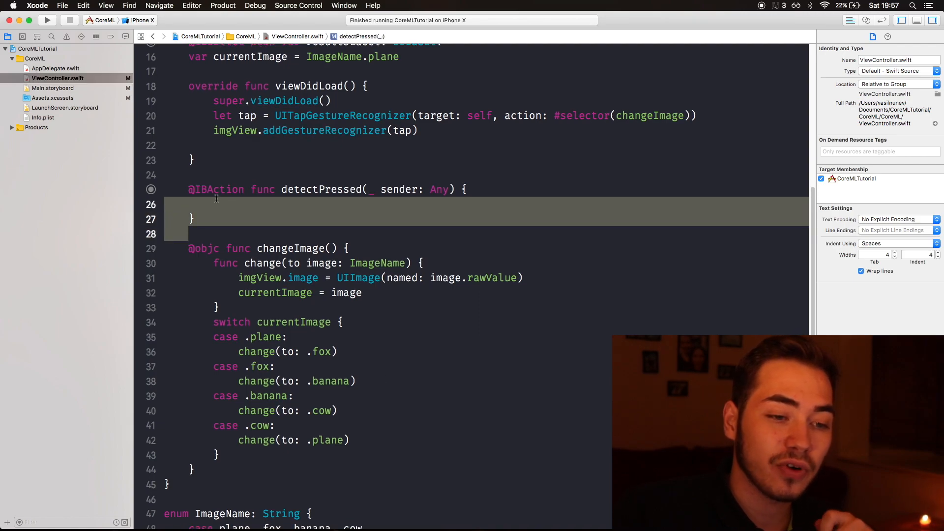
{"action": "left_click", "coordinate": [251, 233]}
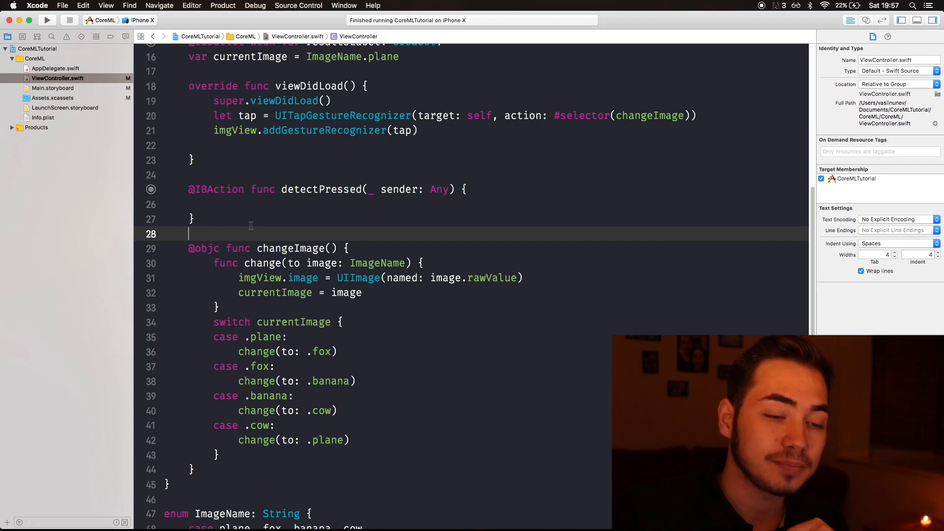
{"action": "scroll", "coordinate": [270, 233], "scroll_direction": "up", "scroll_amount": 3}
{"action": "scroll", "coordinate": [270, 233], "scroll_direction": "up", "scroll_amount": 3}
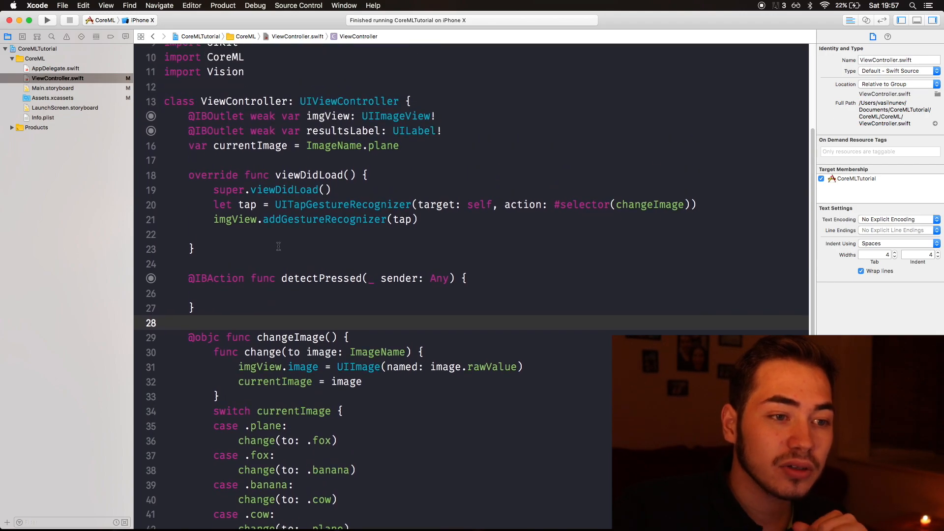
{"action": "scroll", "coordinate": [271, 233], "scroll_direction": "up", "scroll_amount": 2}
{"action": "scroll", "coordinate": [296, 263], "scroll_direction": "up", "scroll_amount": 1}
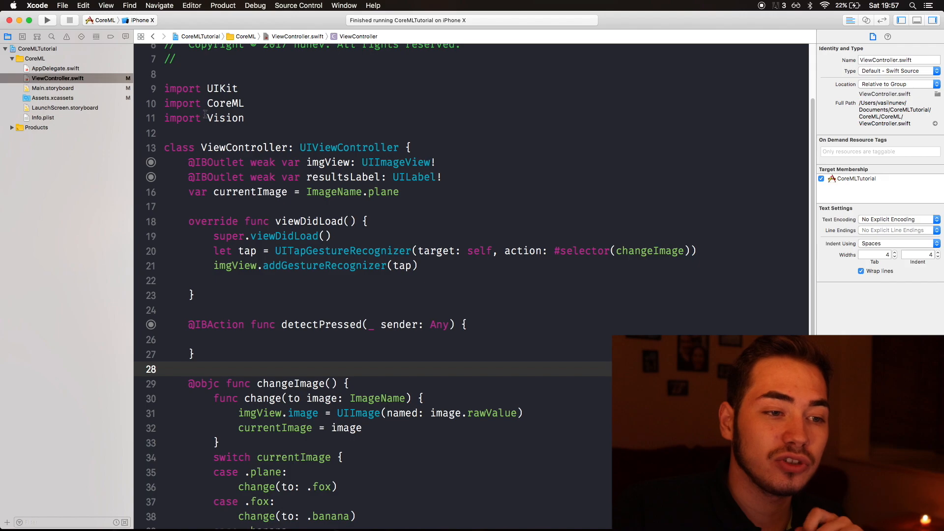
{"action": "left_click", "coordinate": [244, 118]}
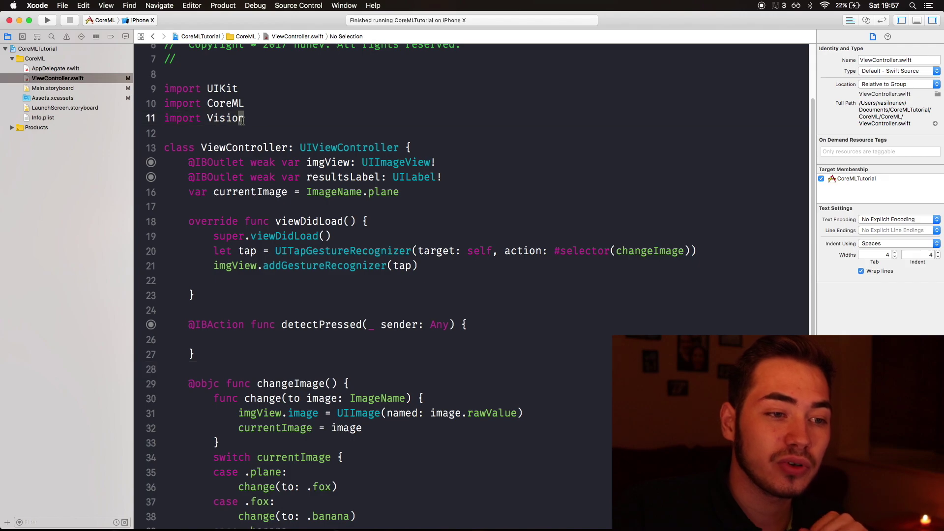
{"action": "double_click", "coordinate": [225, 119]}
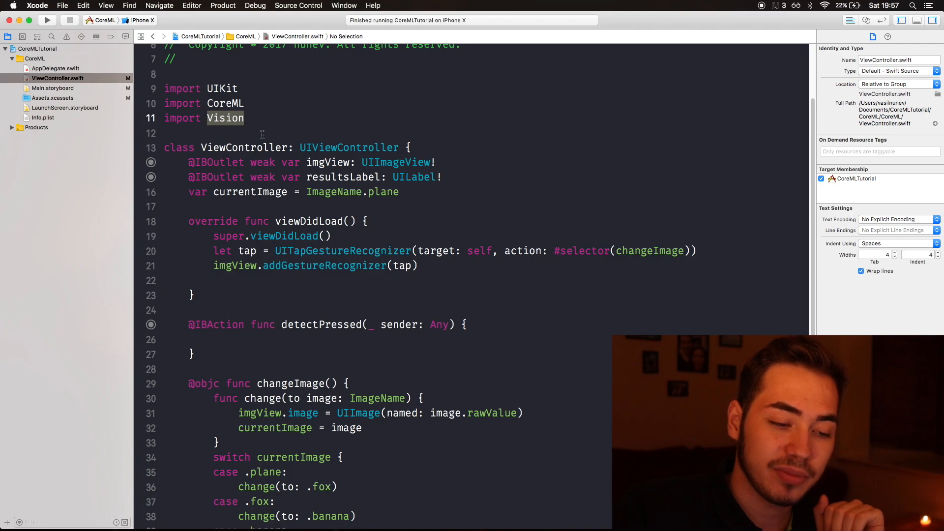
{"action": "left_click", "coordinate": [295, 249]}
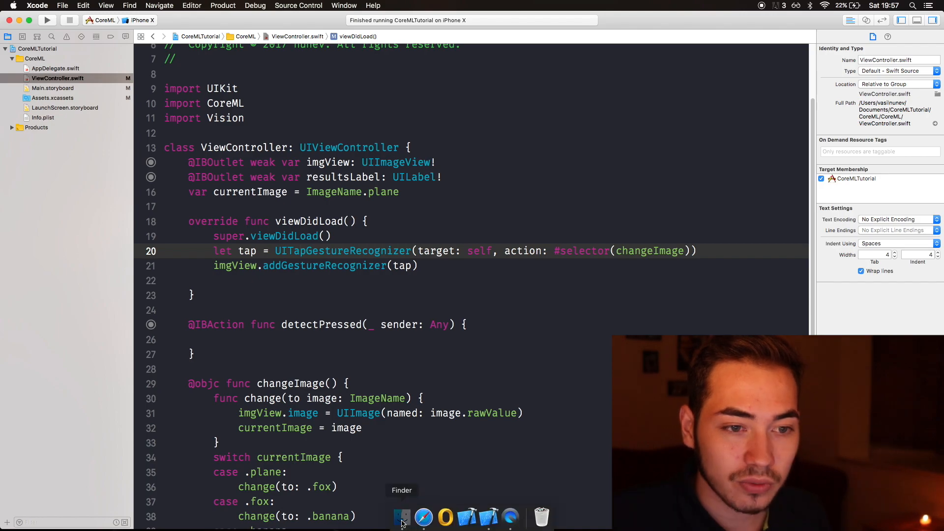
{"action": "left_click", "coordinate": [403, 520]}
Drag SqueezeNet.mlmodel from Finder into Xcode's project navigator.
{"action": "left_click", "coordinate": [437, 144]}
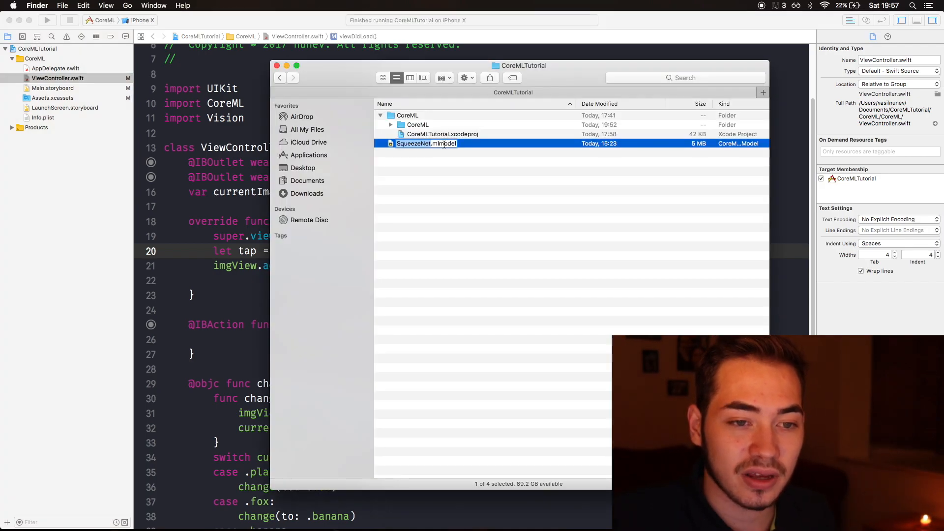
{"action": "key", "text": "Return"}
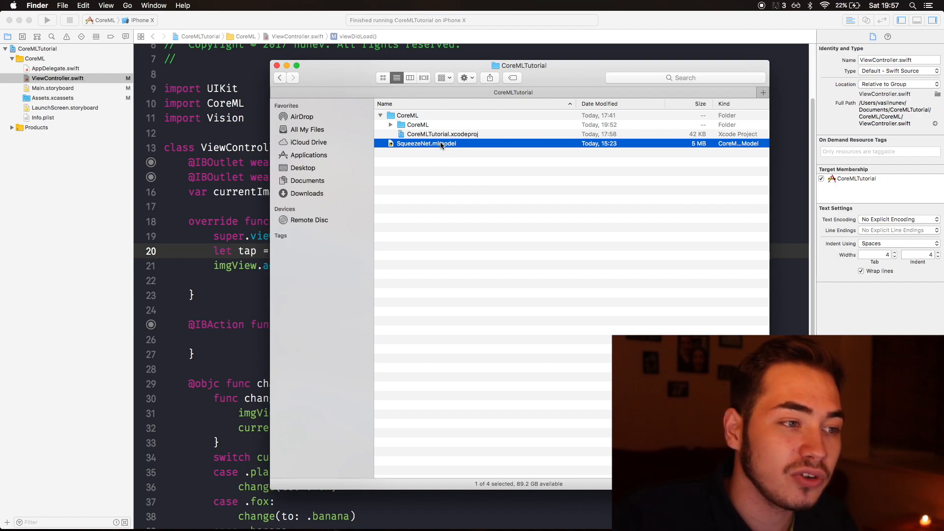
{"action": "left_click_drag", "start_coordinate": [435, 144], "coordinate": [65, 83]}
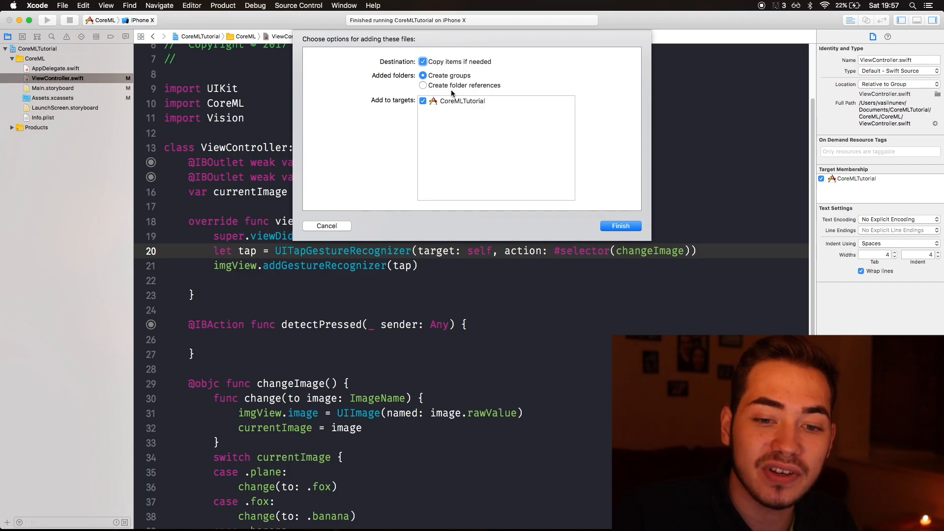
Finish adding SqueezeNet.mlmodel to the project and view its model description.
{"action": "left_click", "coordinate": [621, 226]}
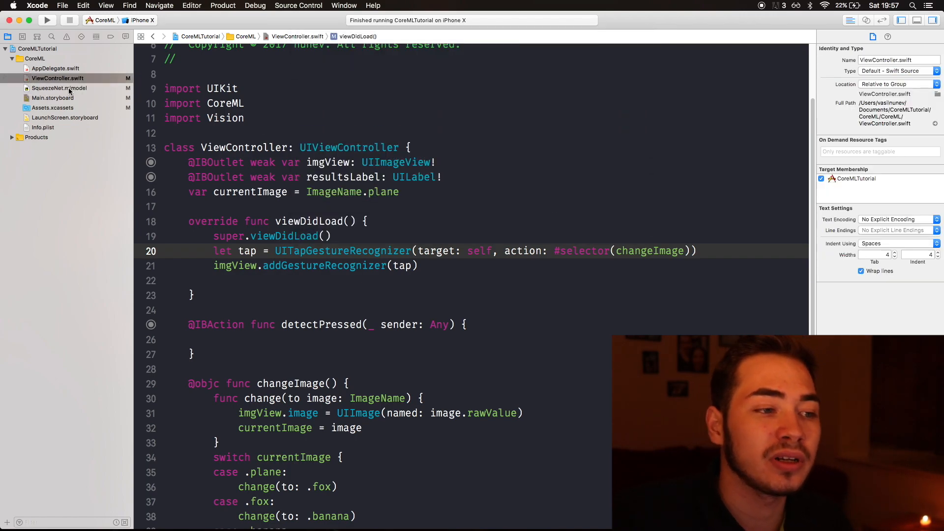
{"action": "left_click", "coordinate": [59, 88]}
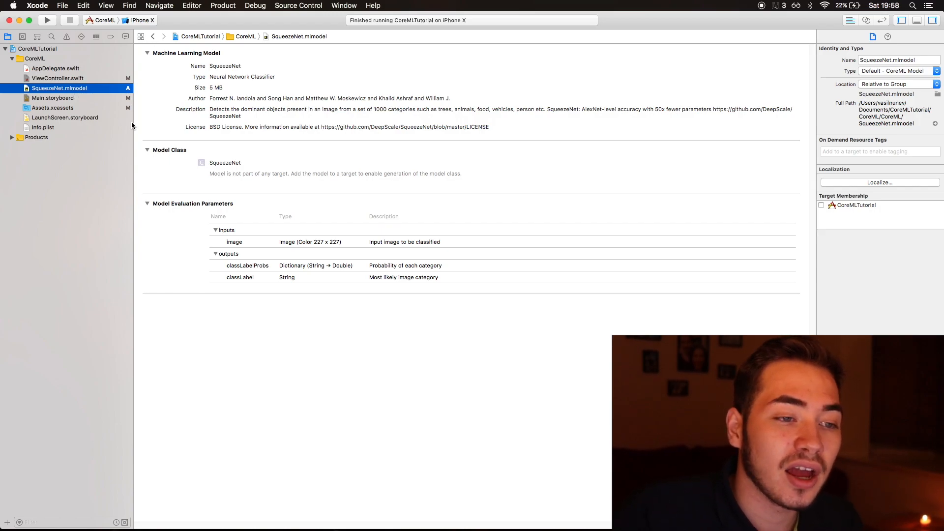
{"action": "triple_click", "coordinate": [214, 108]}
{"action": "left_click", "coordinate": [480, 114]}
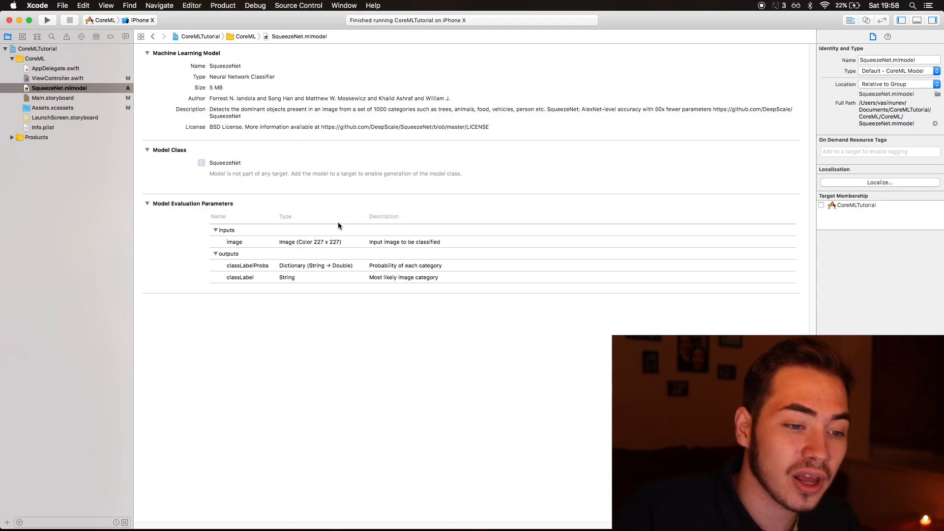
Highlight the image input, classLabel output and probability description in the evaluation parameters.
{"action": "double_click", "coordinate": [233, 242]}
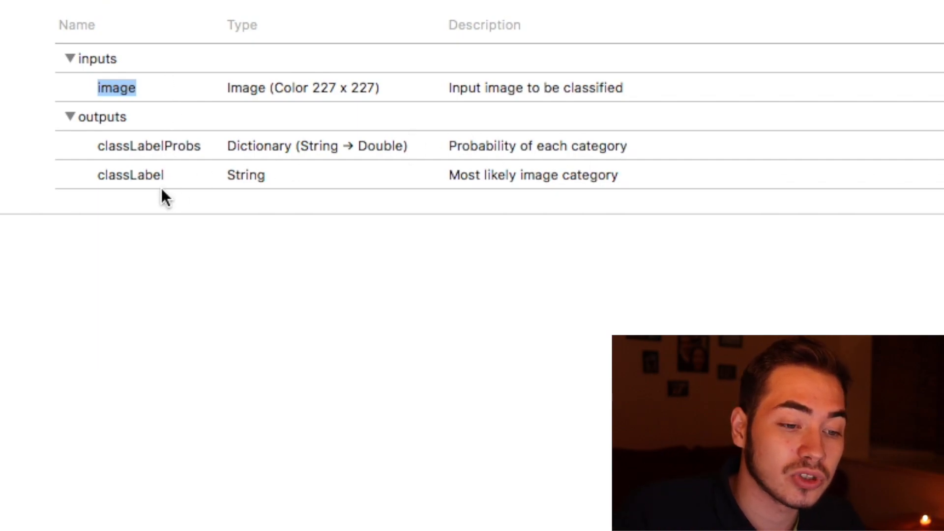
{"action": "left_click_drag", "start_coordinate": [115, 175], "coordinate": [542, 169]}
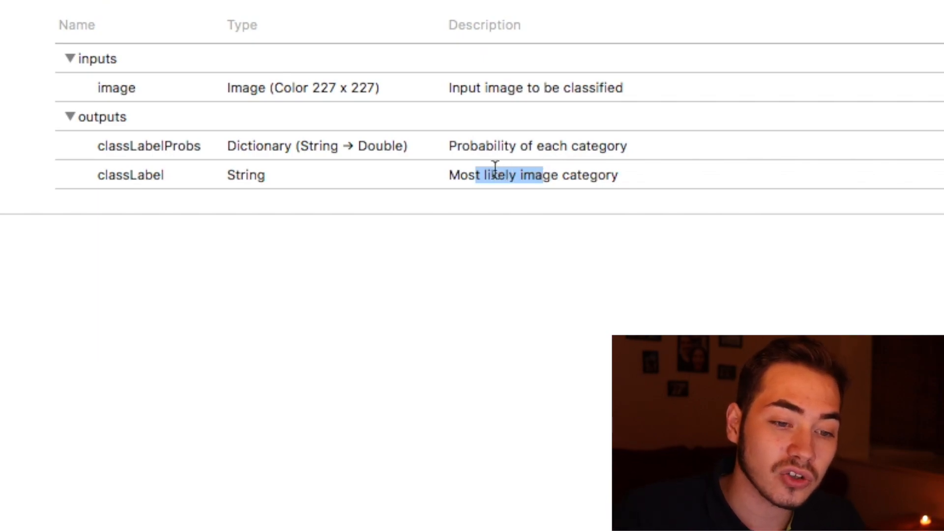
{"action": "left_click_drag", "start_coordinate": [470, 146], "coordinate": [558, 142]}
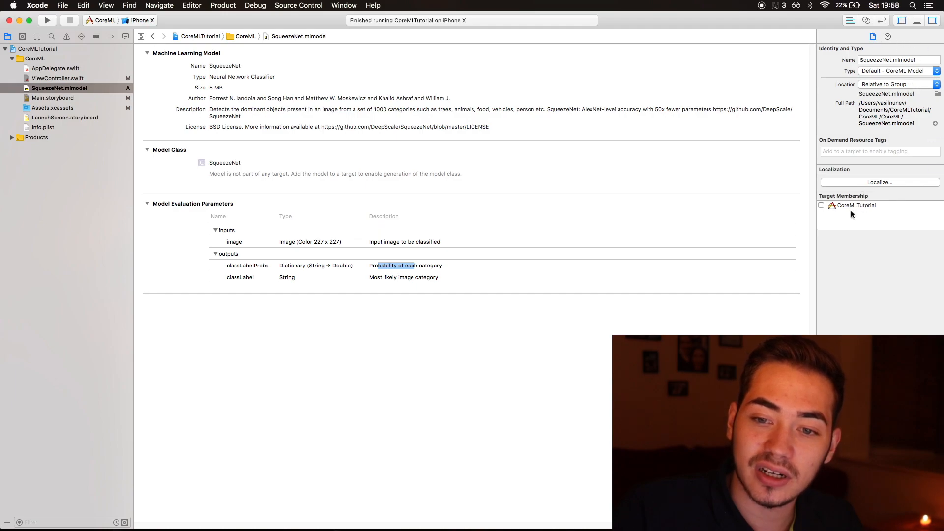
Add the model to the CoreMLTutorial target, view the generated SqueezeNet.swift, and reopen ViewController.swift.
{"action": "left_click", "coordinate": [822, 206]}
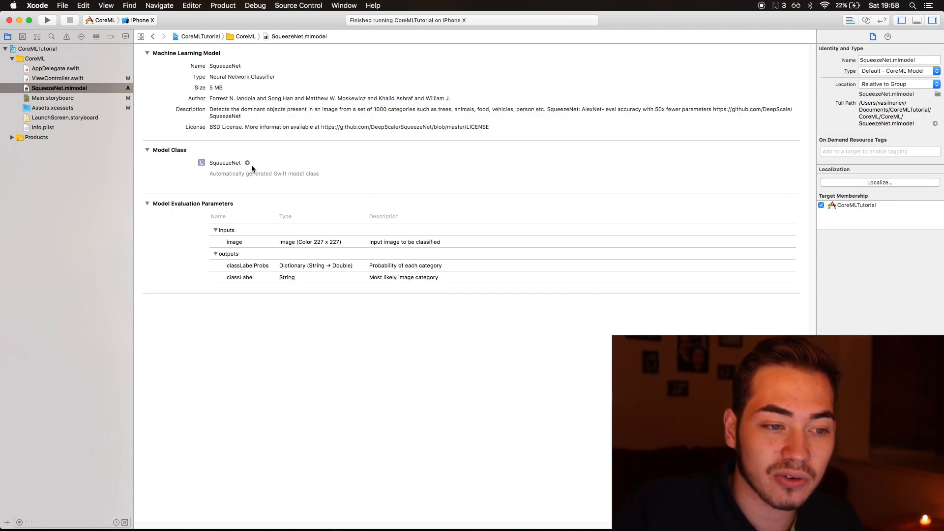
{"action": "left_click_drag", "start_coordinate": [210, 173], "coordinate": [345, 173]}
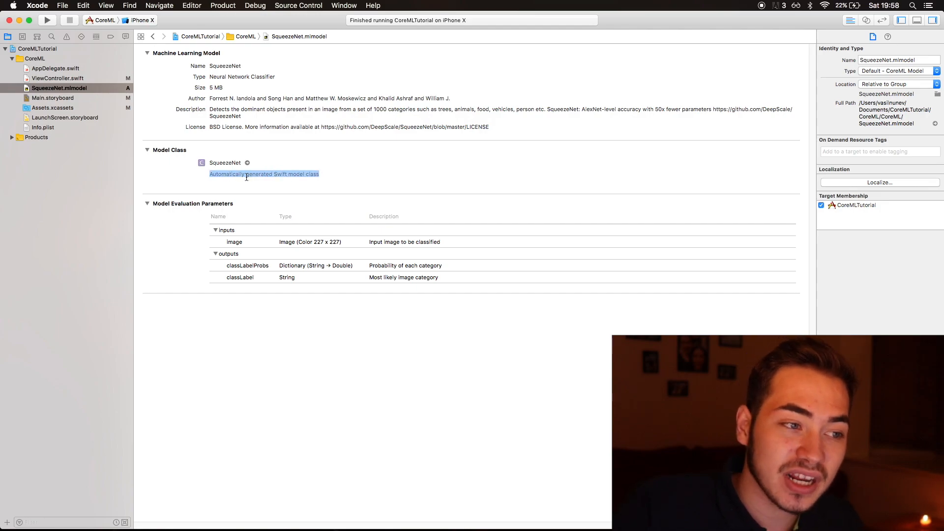
{"action": "left_click", "coordinate": [247, 163]}
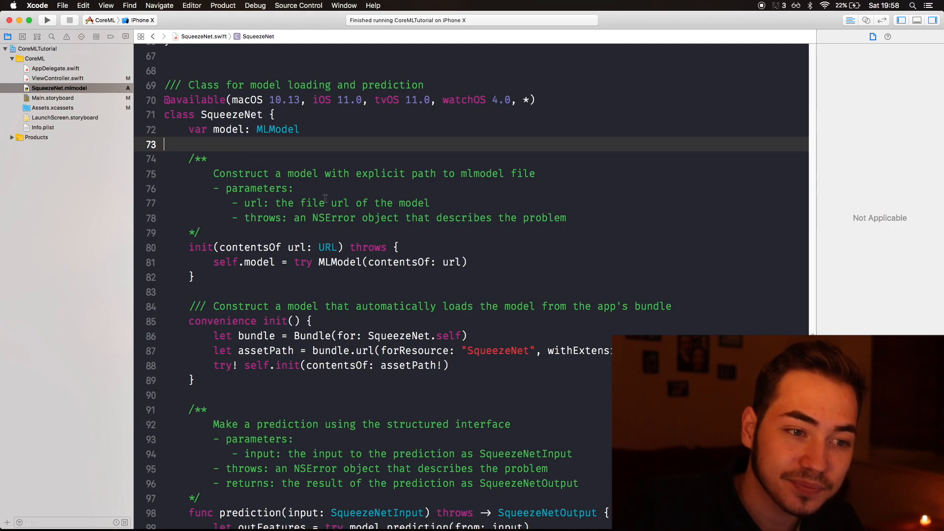
{"action": "scroll", "coordinate": [325, 198], "scroll_direction": "up", "scroll_amount": 3}
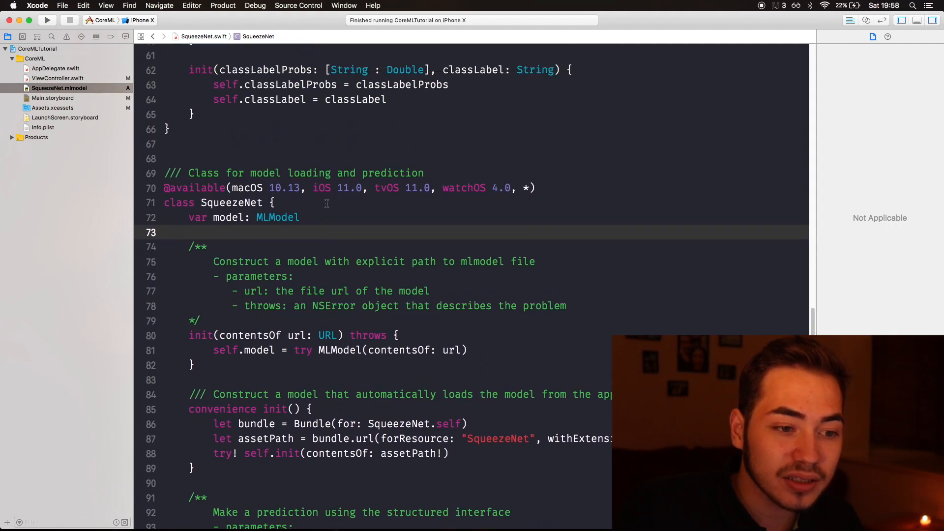
{"action": "scroll", "coordinate": [325, 207], "scroll_direction": "down", "scroll_amount": 5}
{"action": "scroll", "coordinate": [369, 243], "scroll_direction": "down", "scroll_amount": 5}
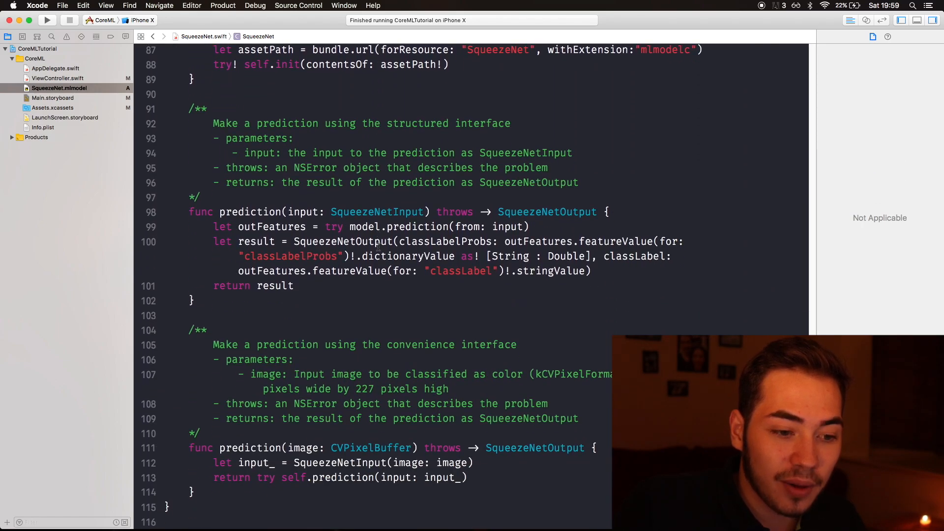
{"action": "scroll", "coordinate": [378, 242], "scroll_direction": "up", "scroll_amount": 3}
{"action": "scroll", "coordinate": [331, 206], "scroll_direction": "up", "scroll_amount": 2}
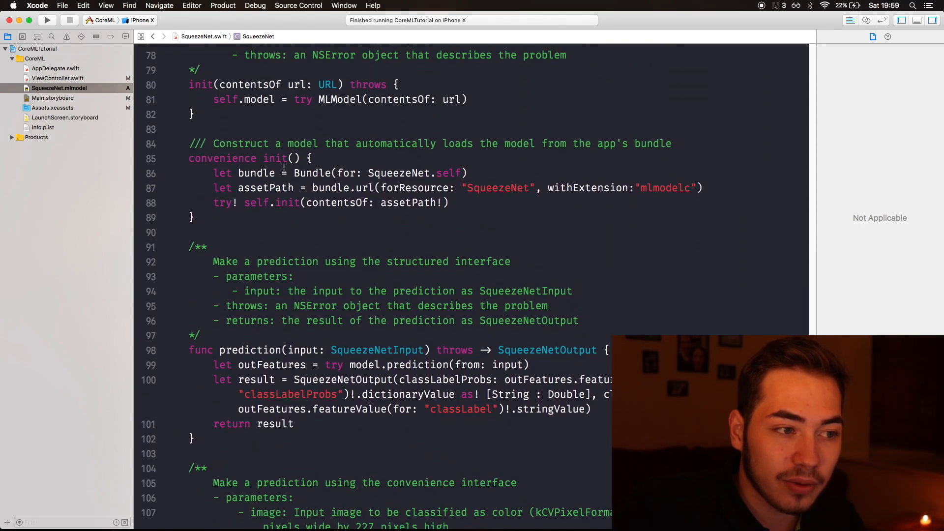
{"action": "left_click", "coordinate": [58, 79]}
Declare 'let squeezeNetModel = SqueezeNet()' below the currentImage property.
{"action": "left_click", "coordinate": [376, 342]}
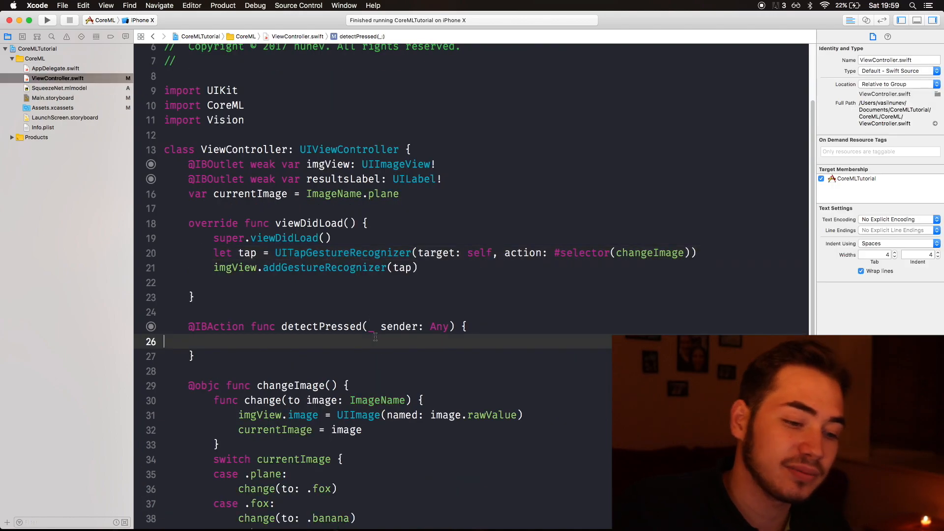
{"action": "scroll", "coordinate": [375, 340], "scroll_direction": "down", "scroll_amount": 1}
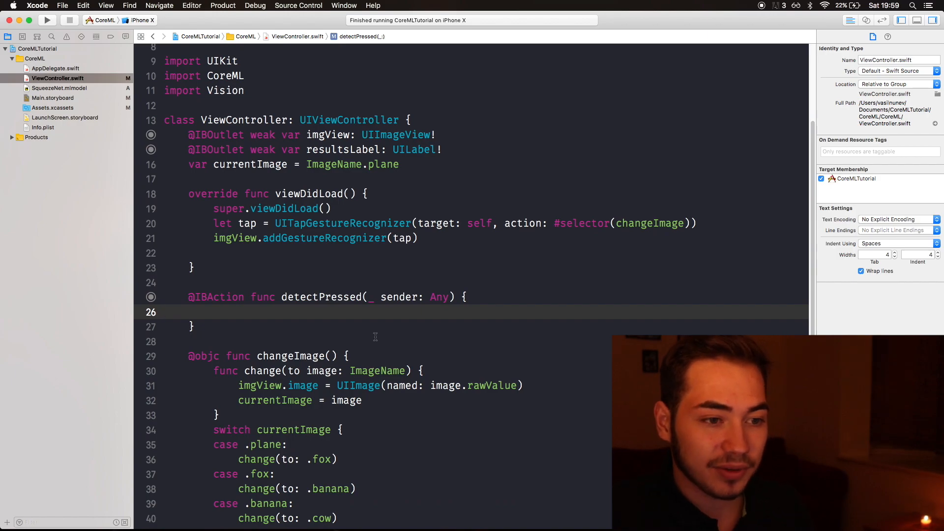
{"action": "left_click", "coordinate": [418, 108]}
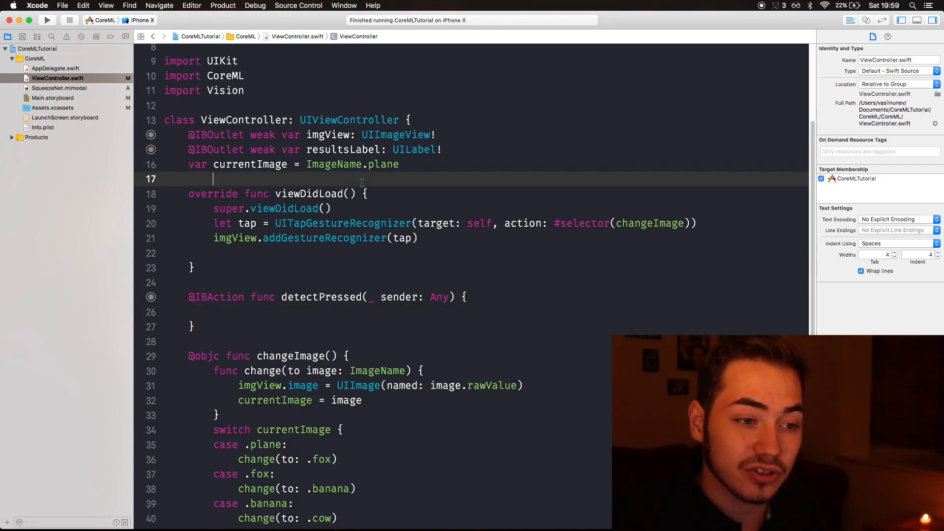
{"action": "key", "text": "Return"}
{"action": "key", "text": "Up"}
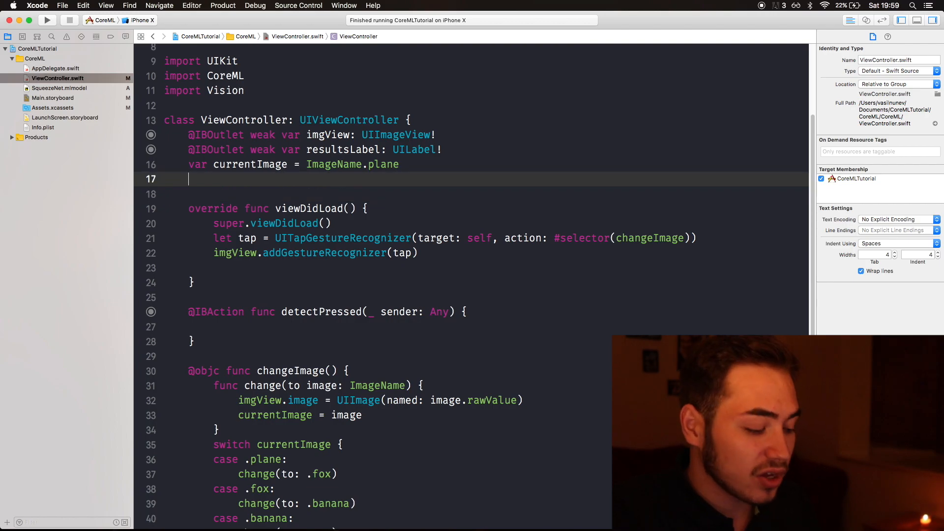
{"action": "key", "text": "Return"}
{"action": "type", "text": "let "}
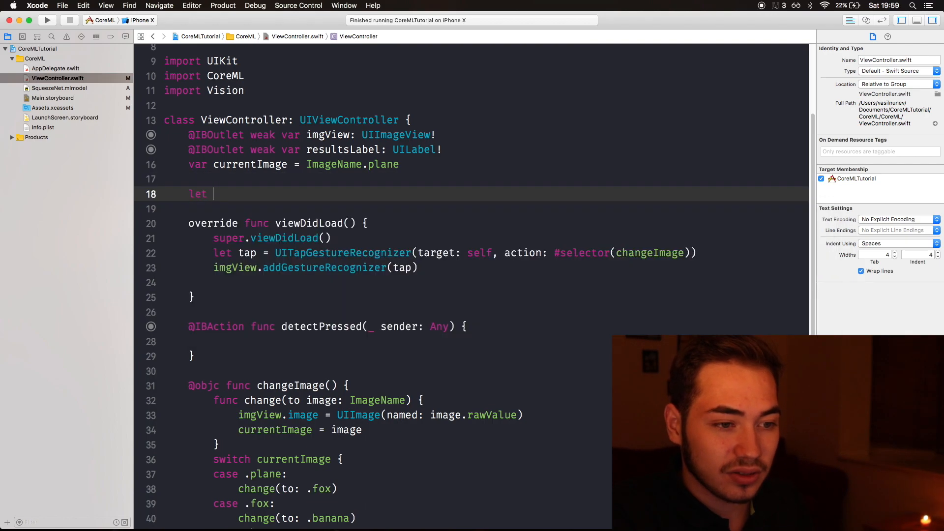
{"action": "type", "text": "squeezeNetMod"}
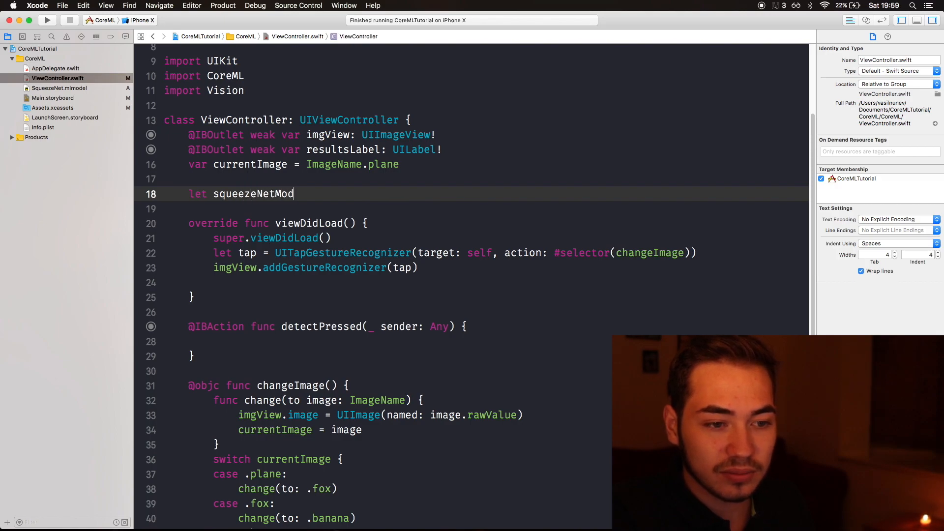
{"action": "type", "text": "el = Sq"}
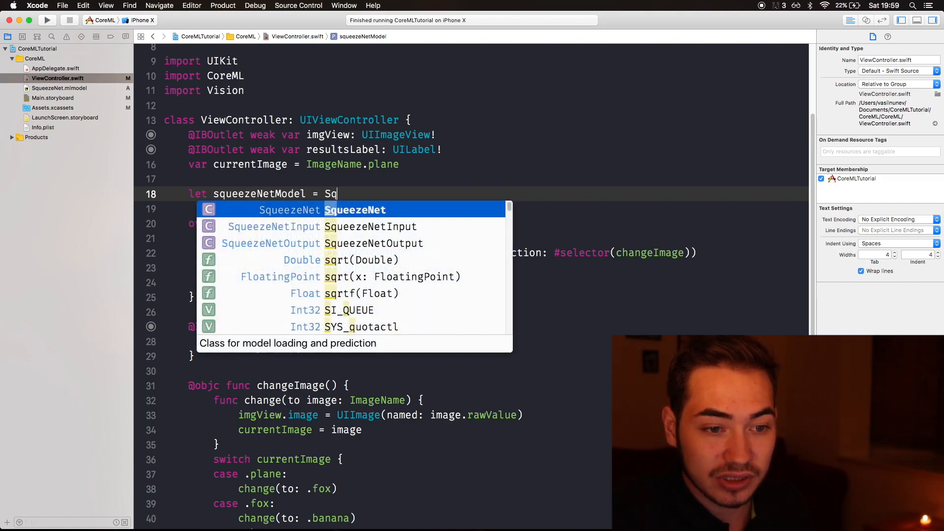
{"action": "key", "text": "Return"}
{"action": "type", "text": "()"}
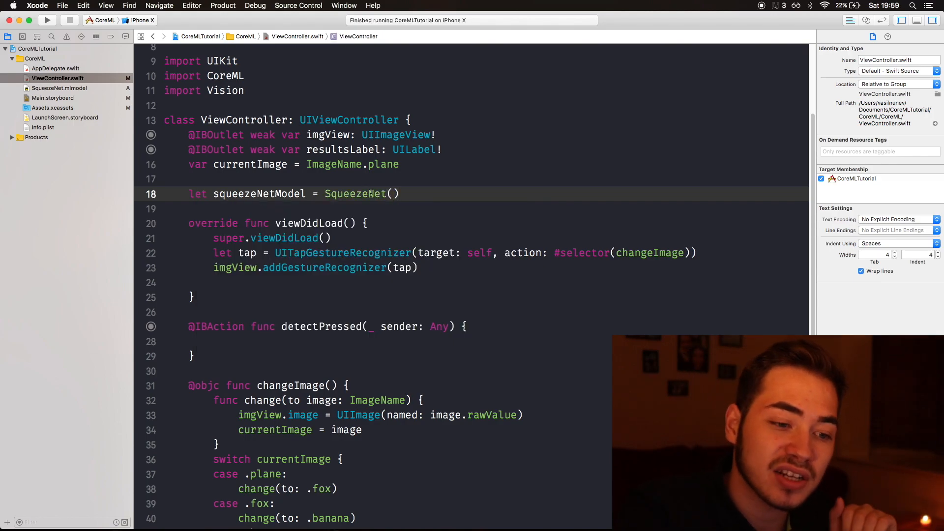
Try a squeezeNetModel prediction call inside detectPressed, then delete the unfinished line.
{"action": "left_click", "coordinate": [339, 341]}
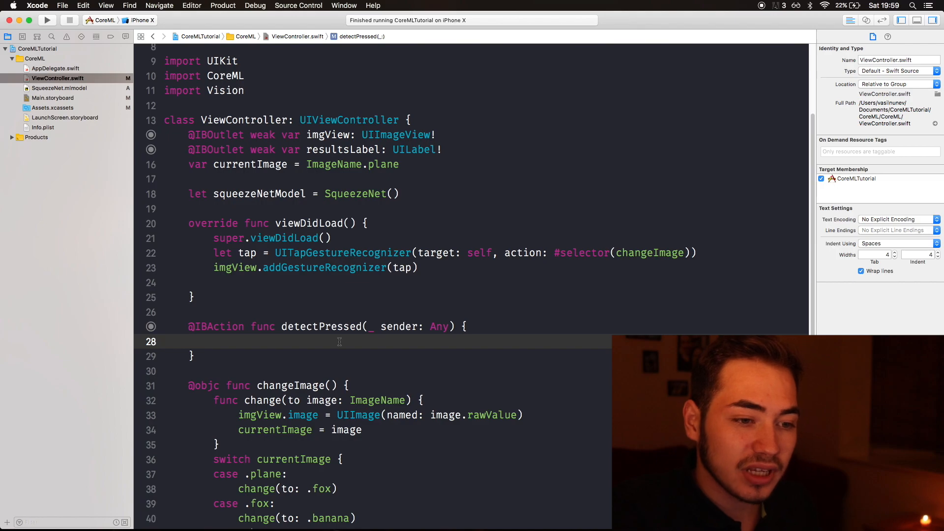
{"action": "key", "text": "Tab"}
{"action": "type", "text": "squ"}
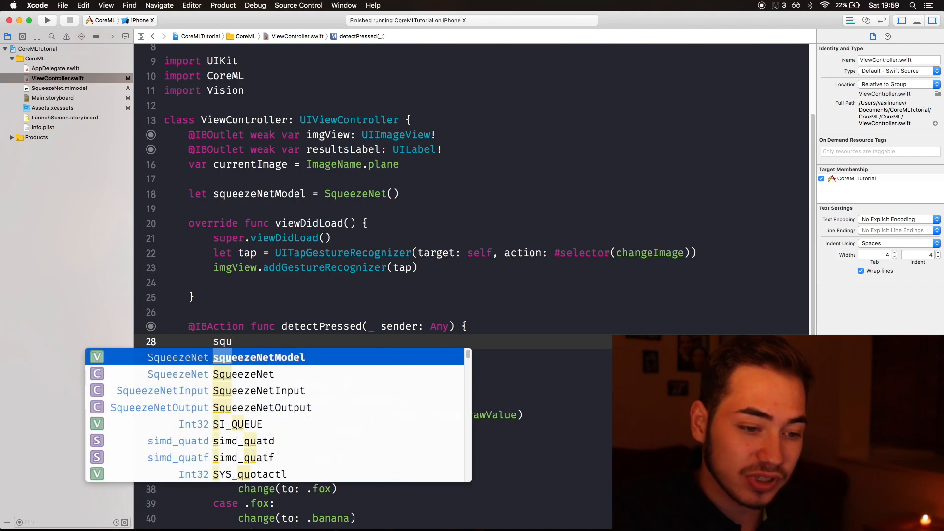
{"action": "key", "text": "Tab"}
{"action": "type", "text": "."}
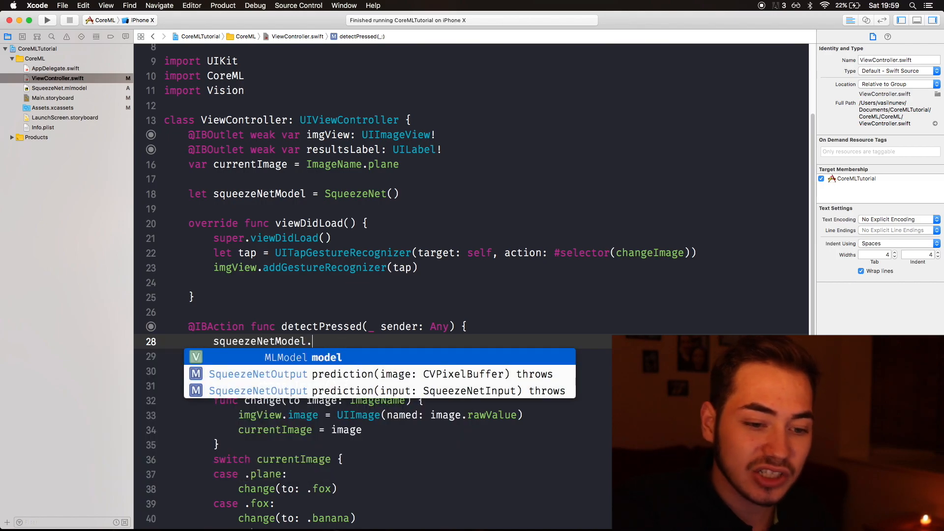
{"action": "key", "text": "Down"}
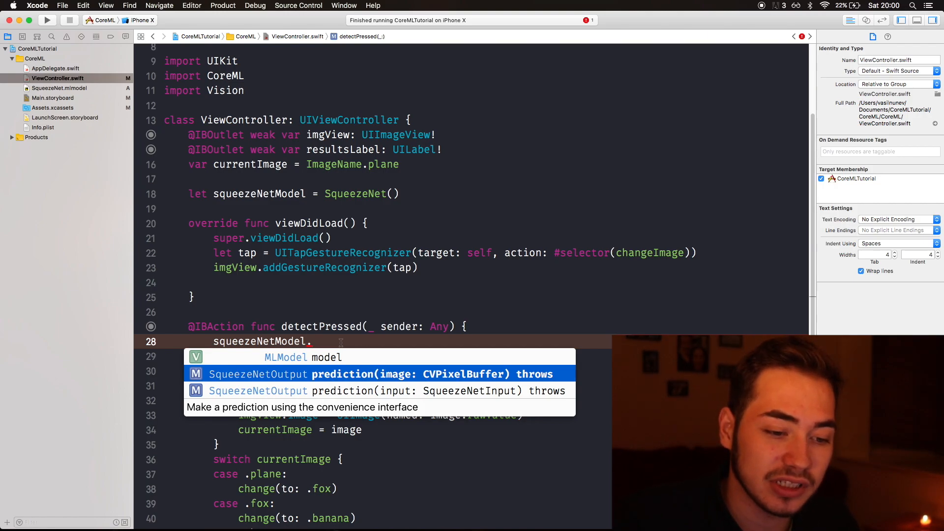
{"action": "left_click_drag", "start_coordinate": [341, 341], "coordinate": [213, 341]}
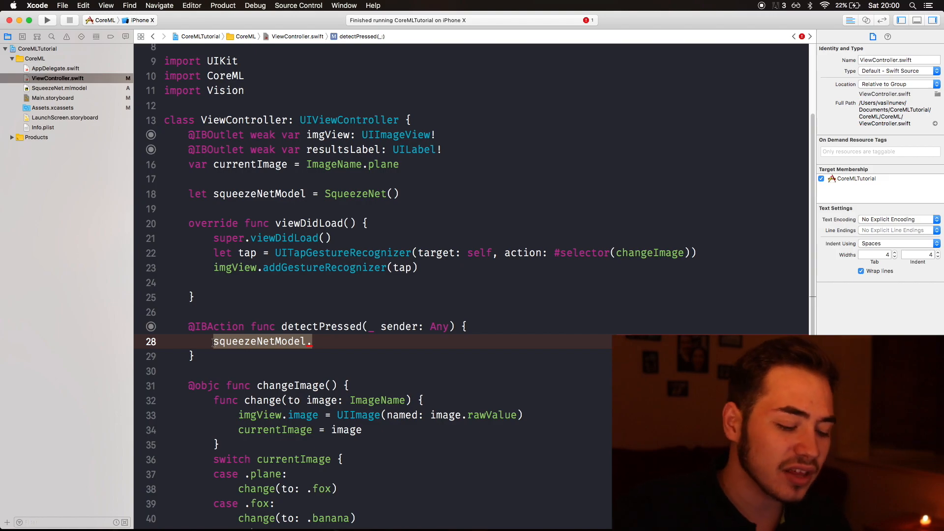
{"action": "key", "text": "BackSpace"}
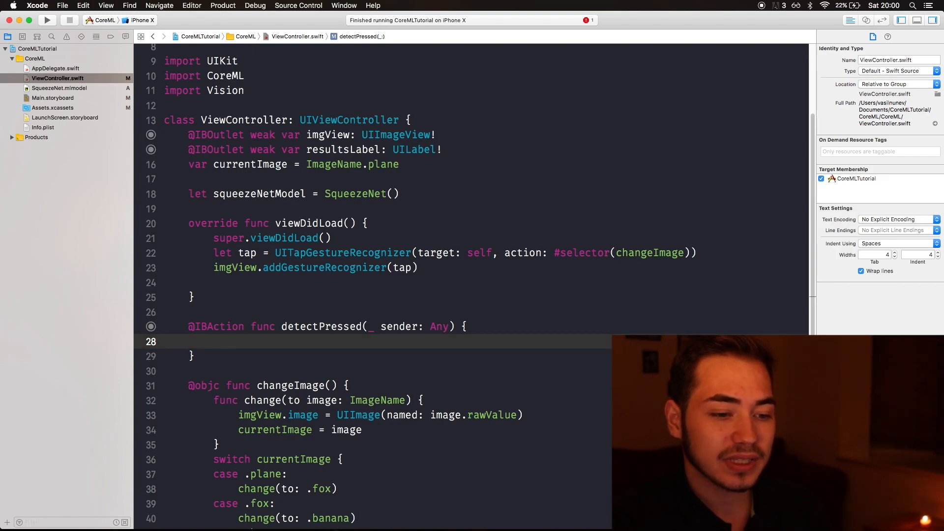
Add an empty 'func detect(image: CIImage)' below detectPressed.
{"action": "key", "text": "Down"}
{"action": "key", "text": "Return"}
{"action": "key", "text": "Return"}
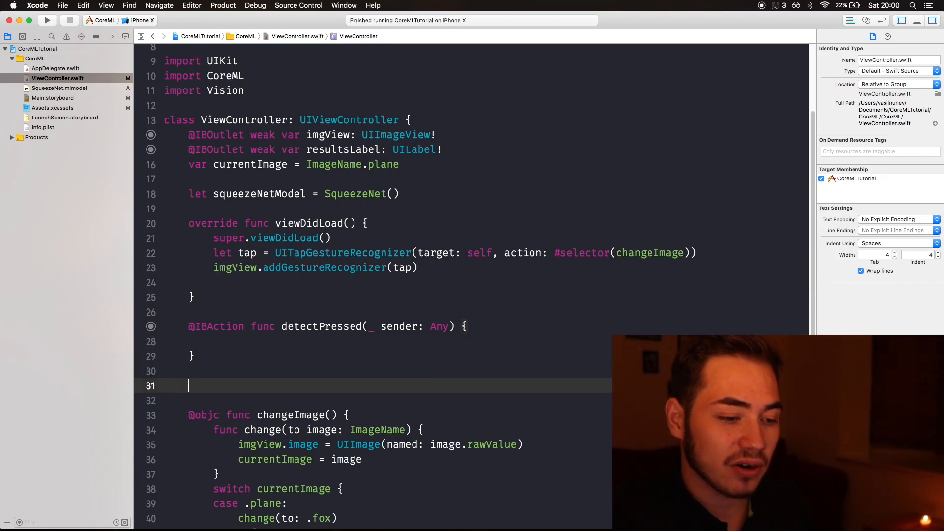
{"action": "type", "text": "func de"}
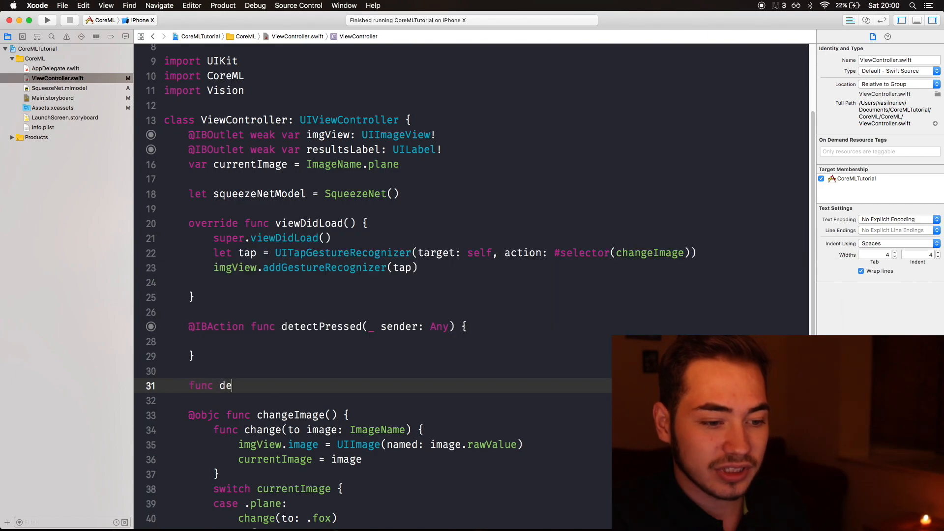
{"action": "type", "text": "tect("}
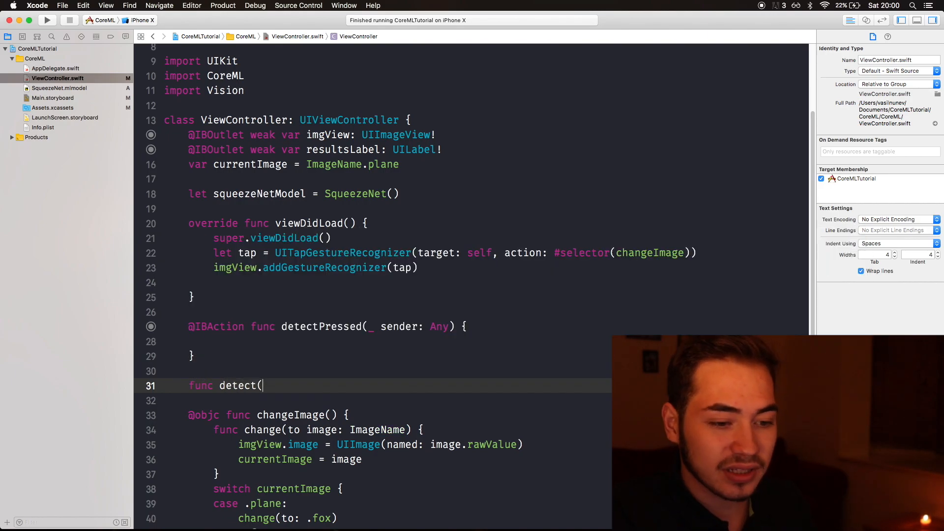
{"action": "type", "text": "image"}
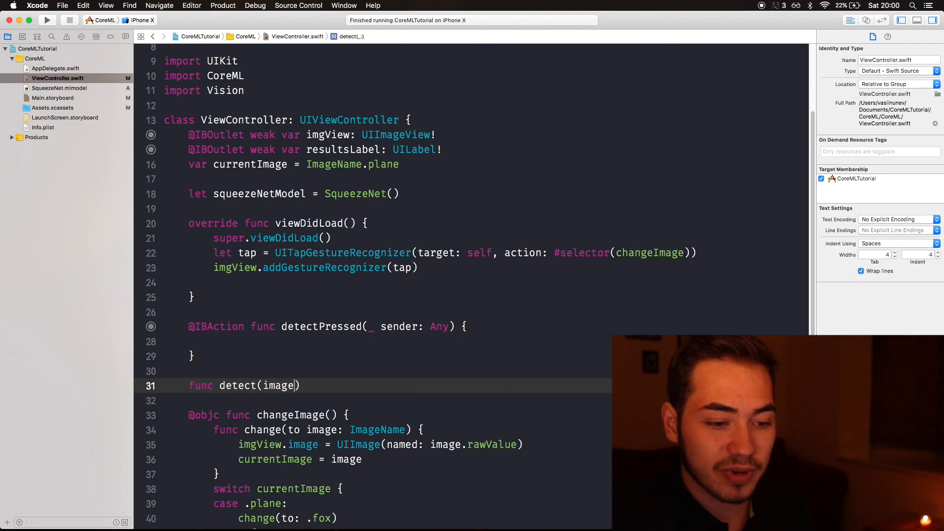
{"action": "type", "text": ": CI"}
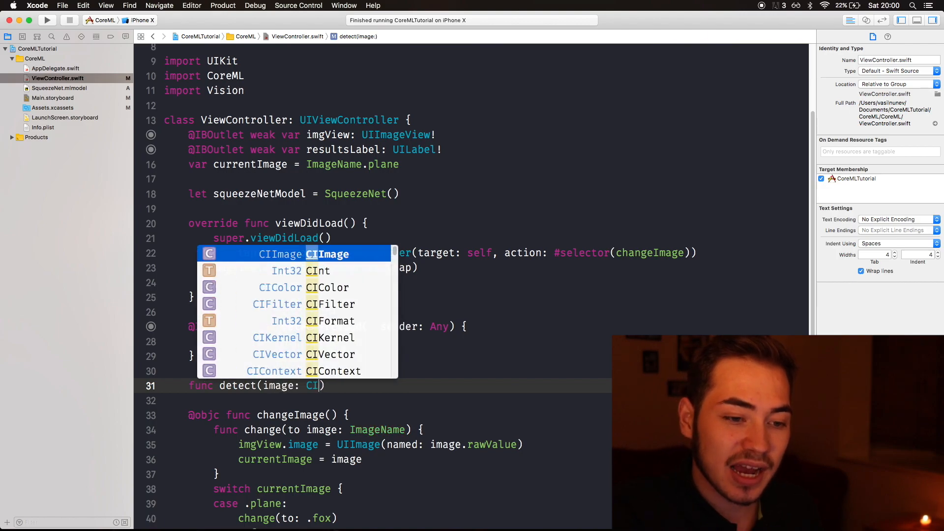
{"action": "key", "text": "Return"}
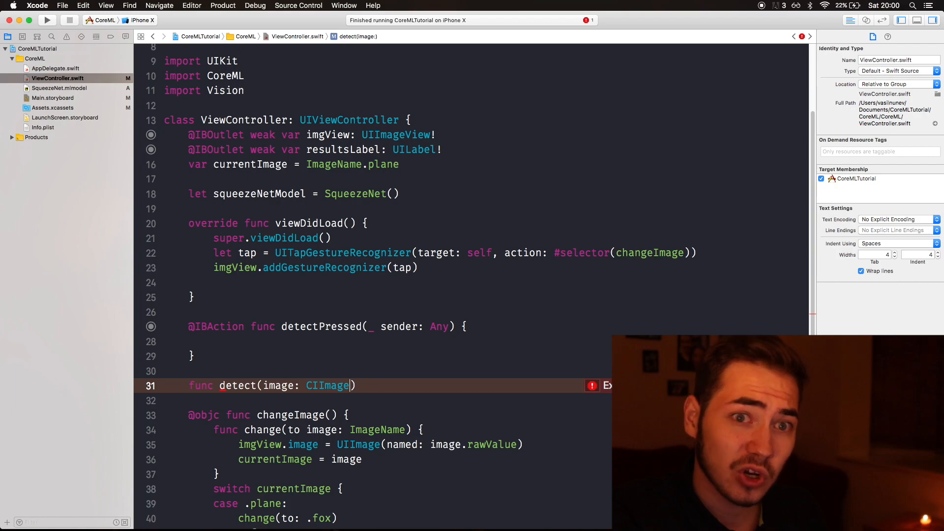
{"action": "type", "text": ") {"}
{"action": "key", "text": "Return"}
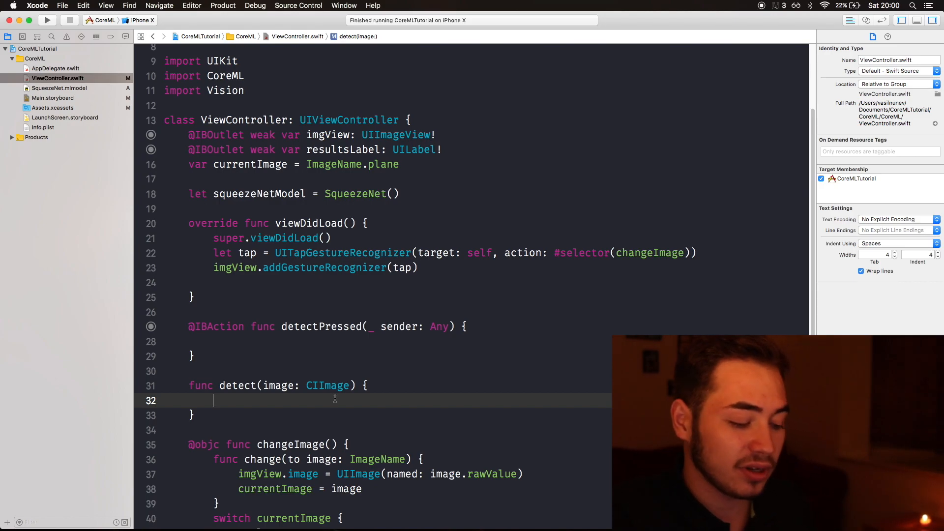
{"action": "type", "text": "resu"}
Set resultsLabel.text to 'Detecting Object...' at the start of detect.
{"action": "key", "text": "Return"}
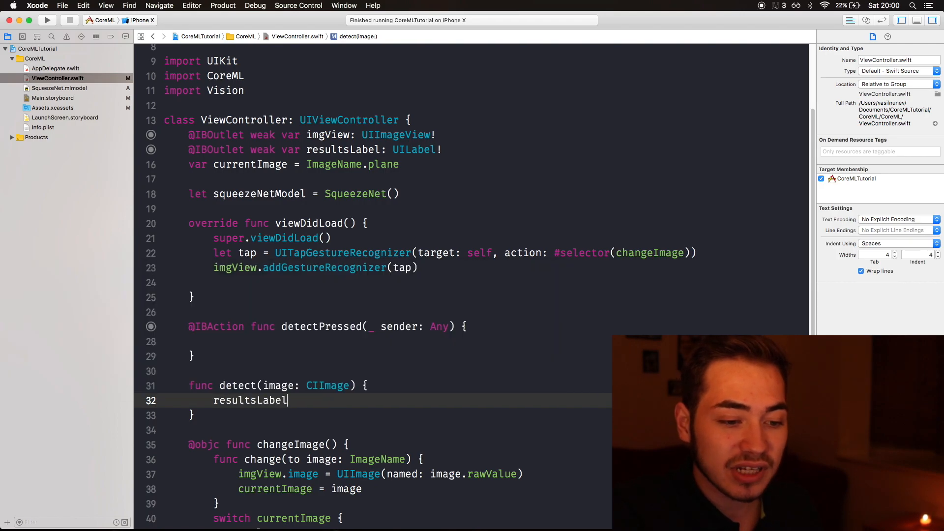
{"action": "type", "text": ".t"}
{"action": "key", "text": "Return"}
{"action": "type", "text": "="}
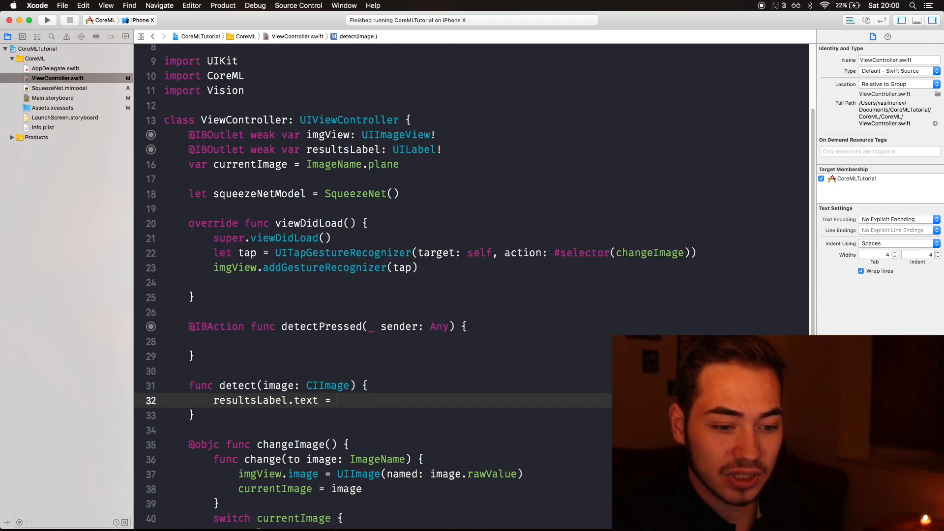
{"action": "type", "text": "ecting"}
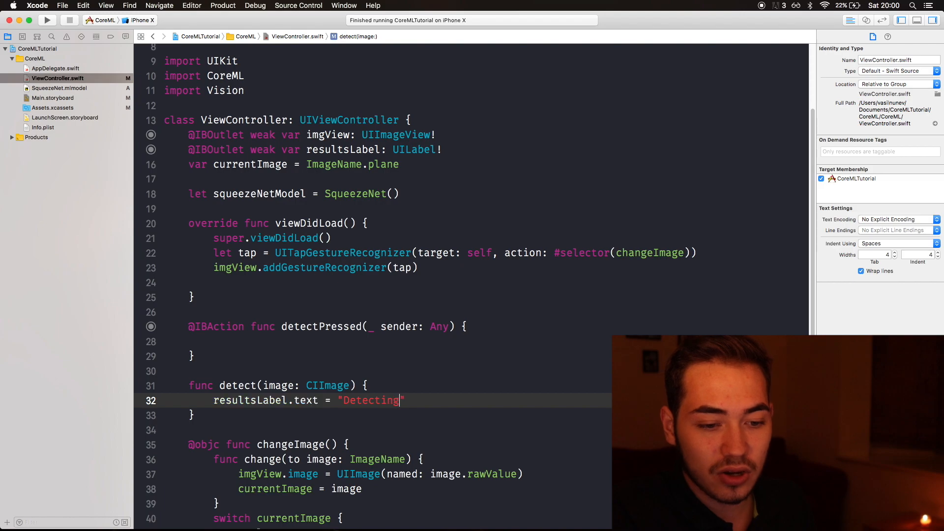
{"action": "type", "text": " Object ..."}
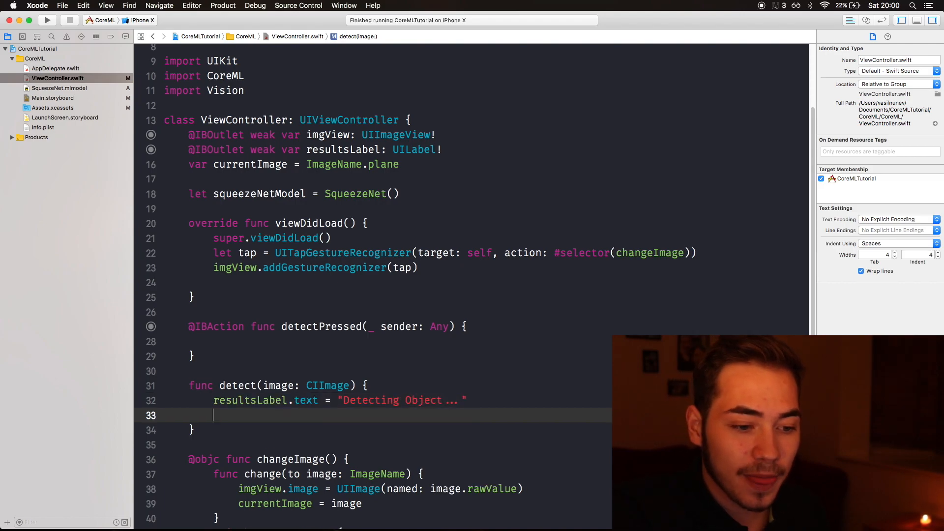
{"action": "key", "text": "Return"}
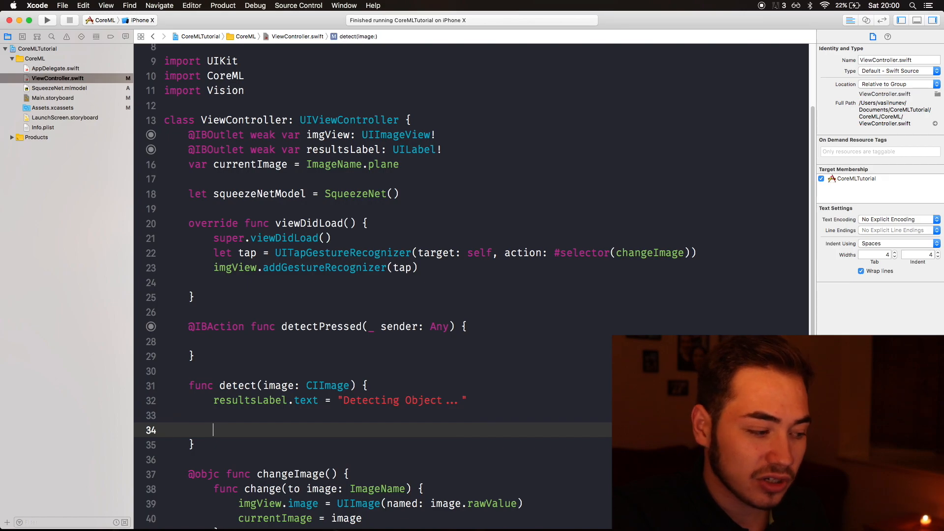
{"action": "key", "text": "BackSpace"}
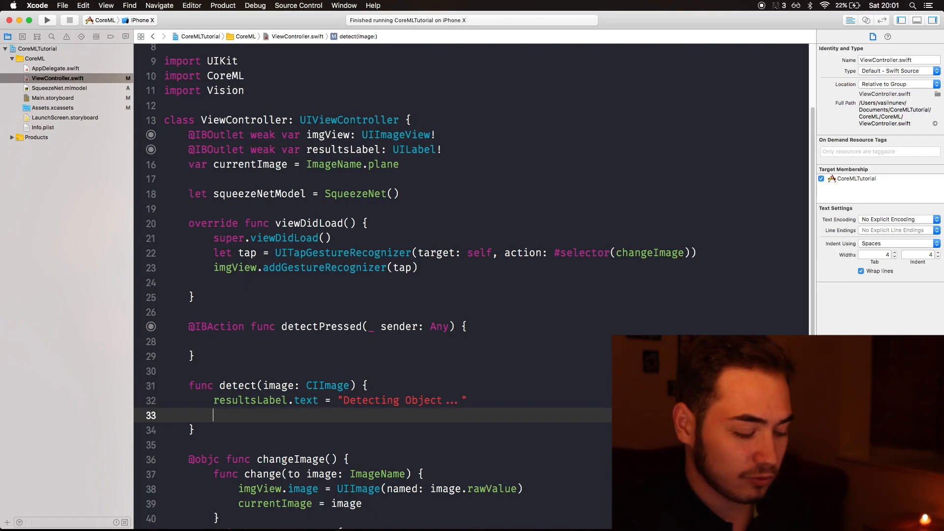
{"action": "type", "text": "gua"}
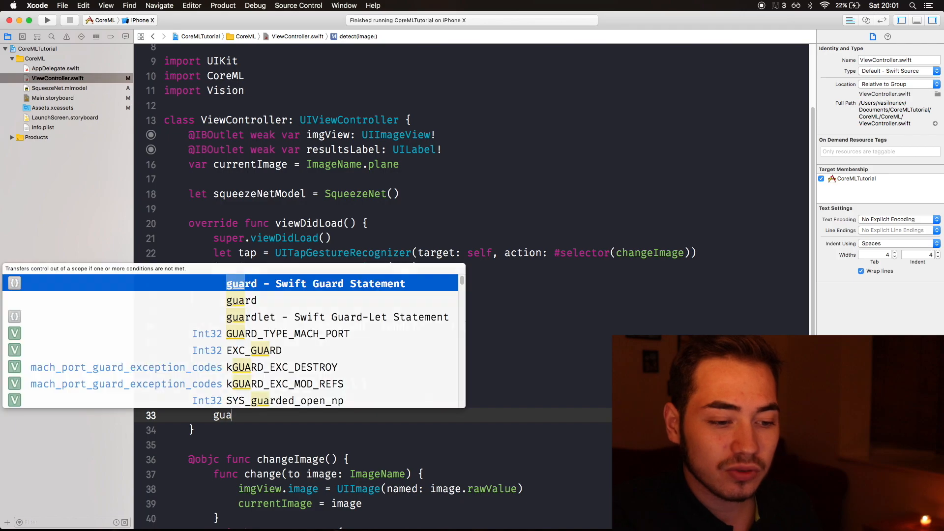
{"action": "type", "text": "rd mo"}
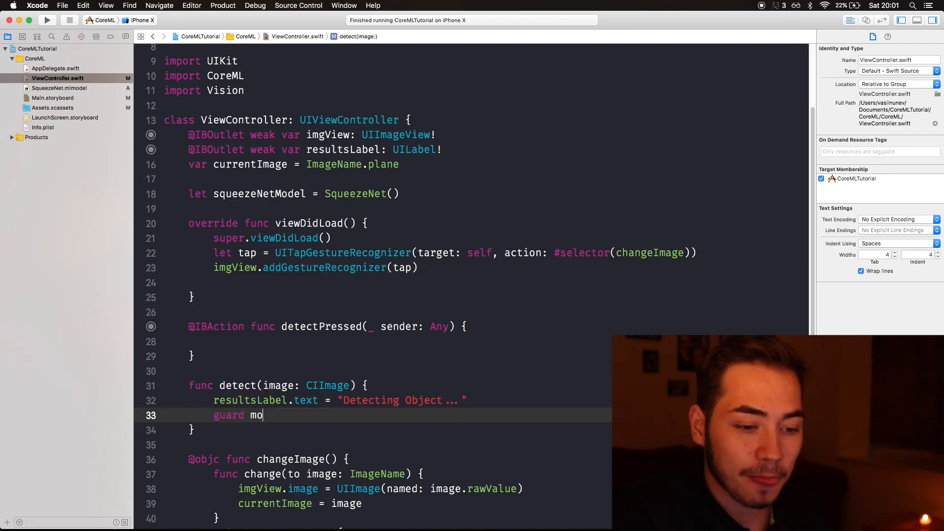
{"action": "type", "text": "del"}
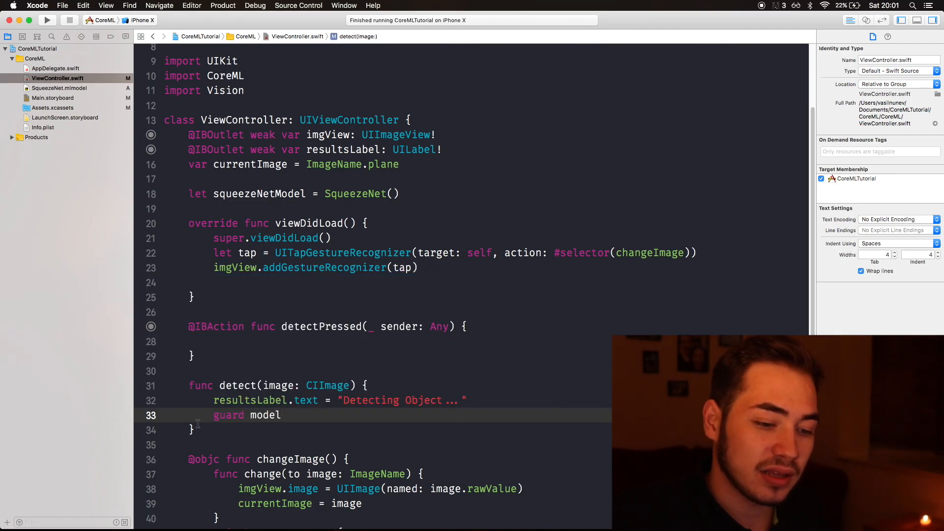
Begin a 'guard let model' line, removing an extra space before model.
{"action": "key", "text": "alt+Left"}
{"action": "type", "text": "let"}
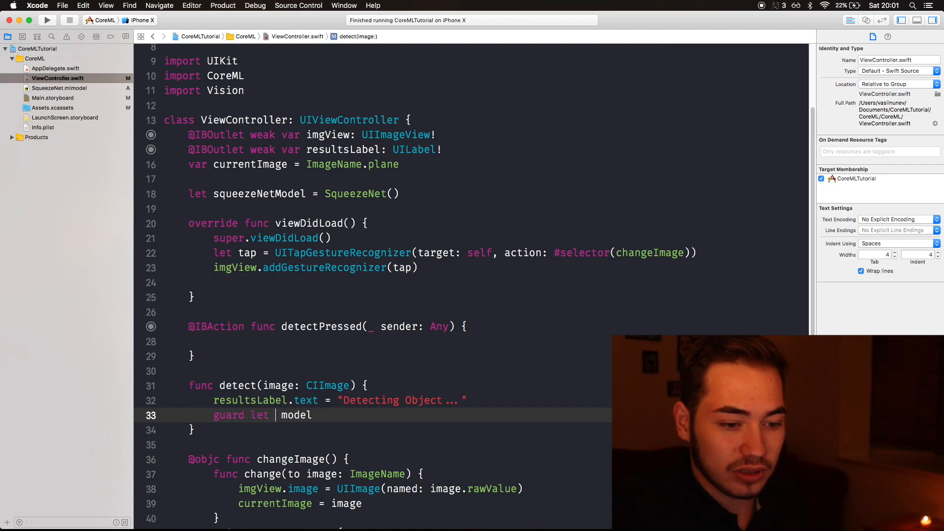
{"action": "key", "text": "Delete"}
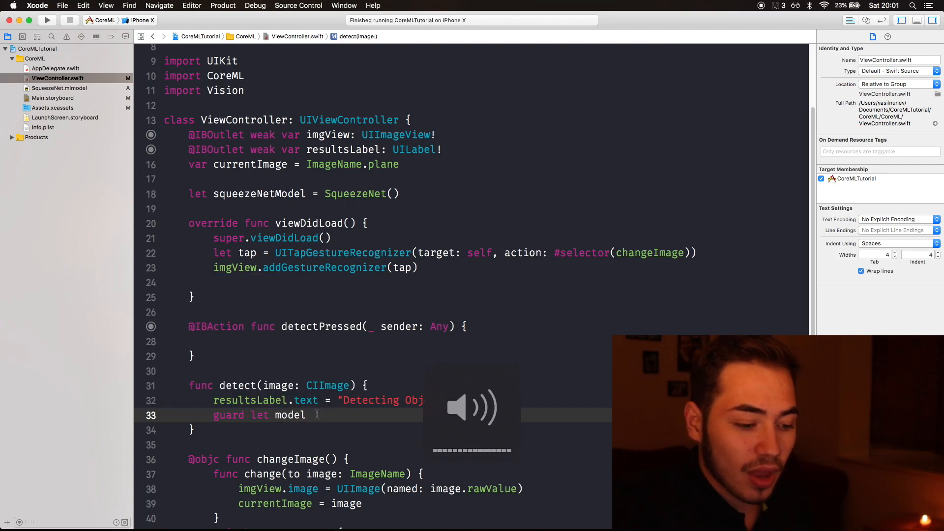
{"action": "key", "text": "End"}
{"action": "type", "text": "="}
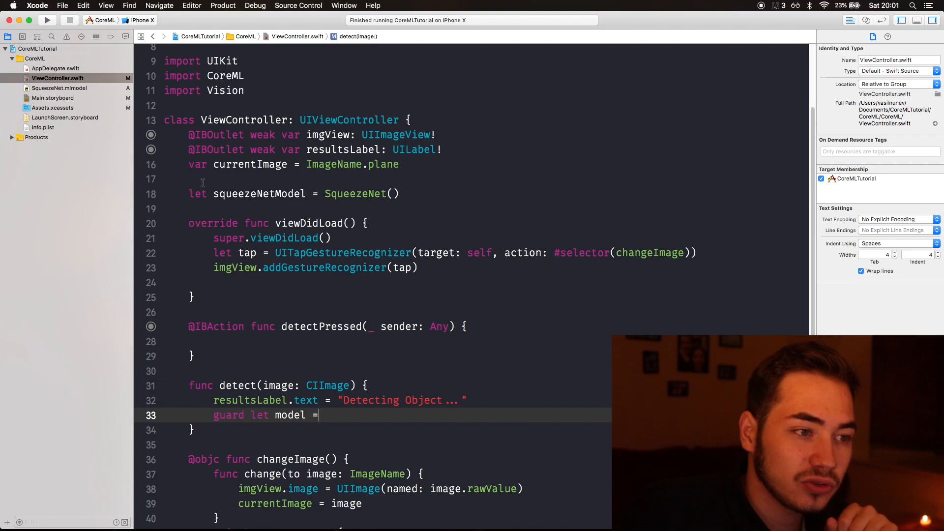
Jump to the model property in the generated SqueezeNet.swift via the symbol list.
{"action": "left_click", "coordinate": [65, 89]}
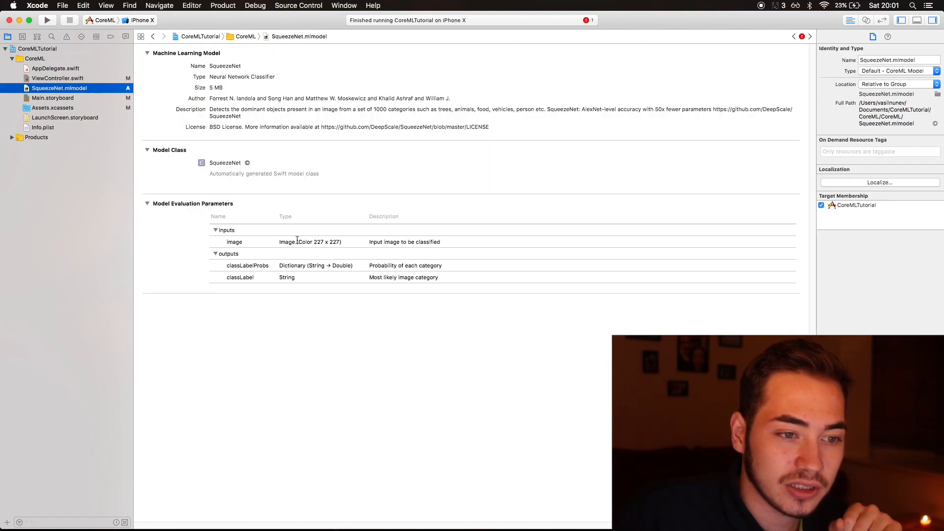
{"action": "left_click", "coordinate": [248, 164]}
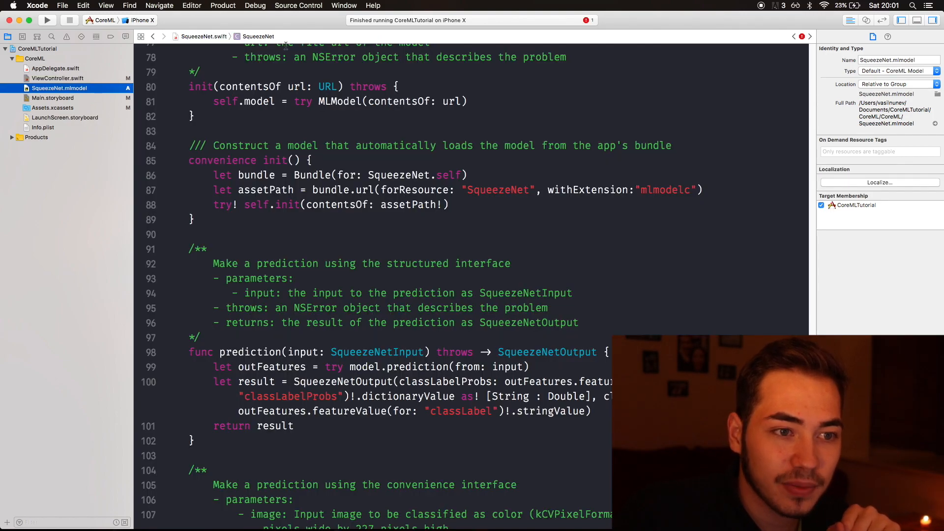
{"action": "left_click", "coordinate": [267, 40]}
{"action": "left_click", "coordinate": [273, 49]}
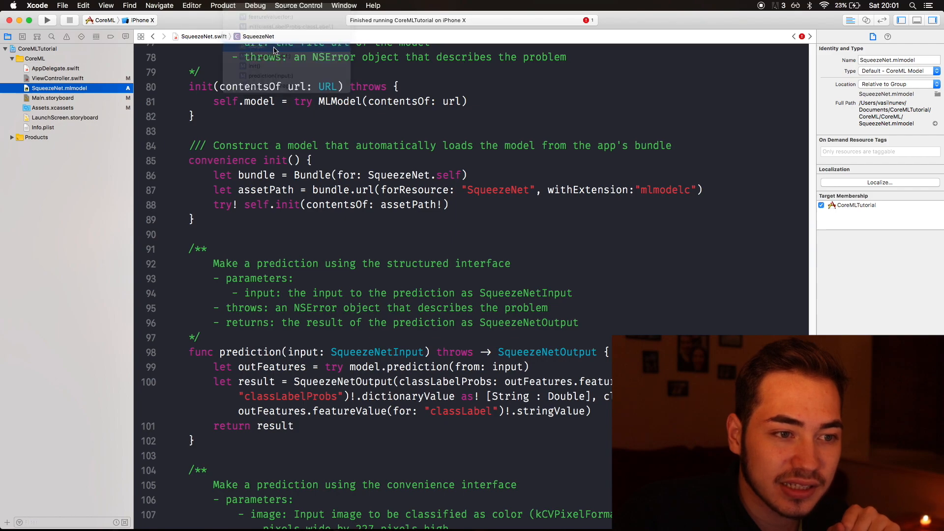
Inspect the model property declaration, then return to ViewController.swift.
{"action": "left_click_drag", "start_coordinate": [244, 112], "coordinate": [306, 116]}
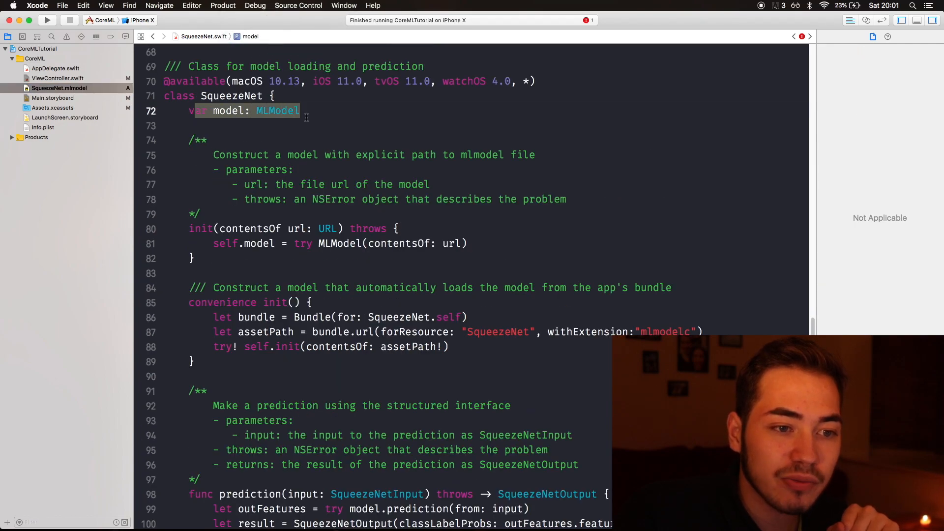
{"action": "left_click", "coordinate": [374, 124]}
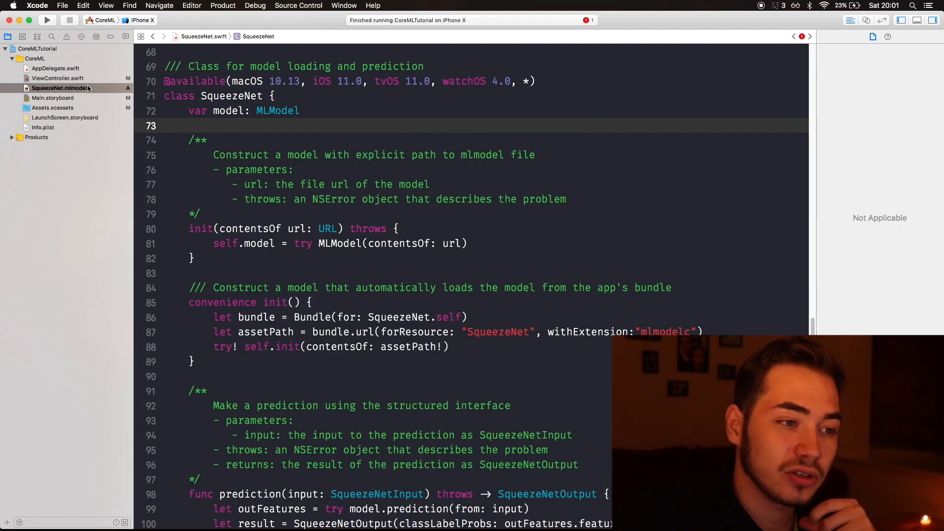
{"action": "left_click", "coordinate": [58, 78]}
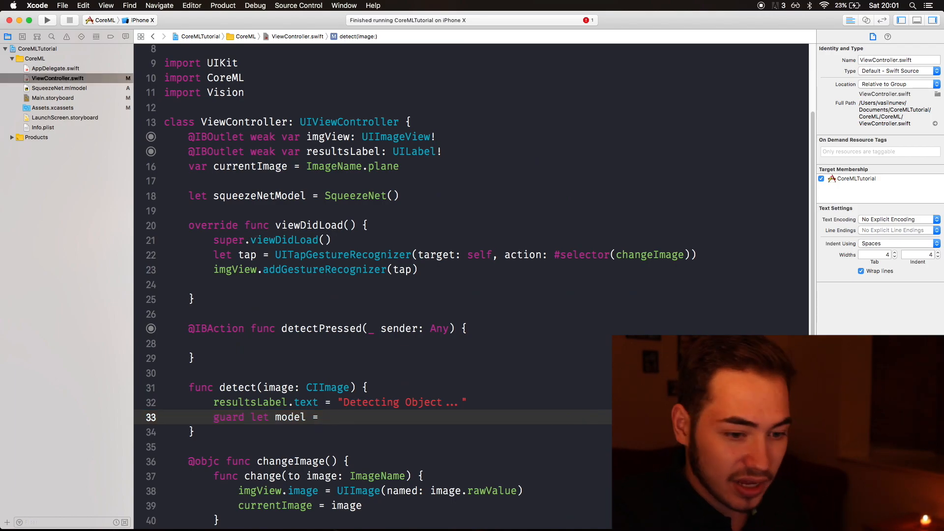
{"action": "type", "text": "CMV"}
Complete the guard with VNCoreMLModel(for: squeezeNetModel.model) using autocomplete.
{"action": "key", "text": "BackSpace"}
{"action": "key", "text": "BackSpace"}
{"action": "key", "text": "BackSpace"}
{"action": "type", "text": "B"}
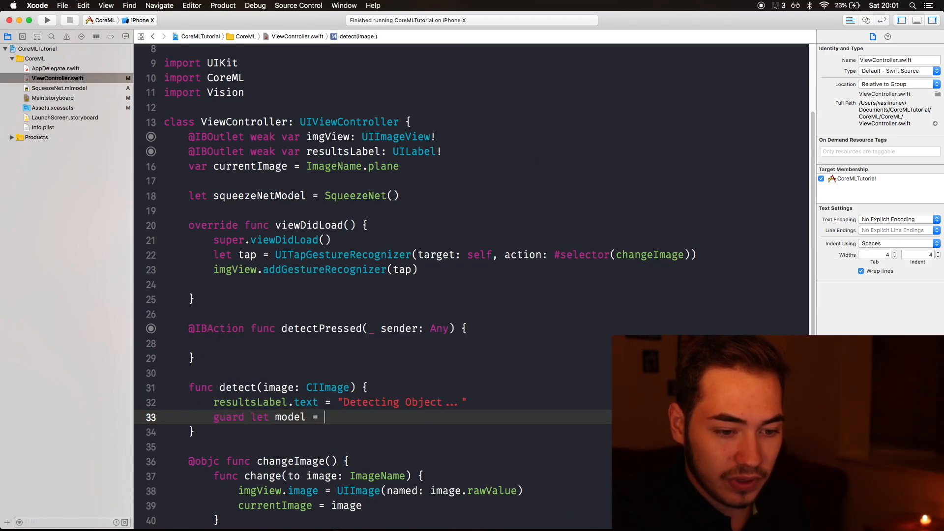
{"action": "type", "text": "VNCore"}
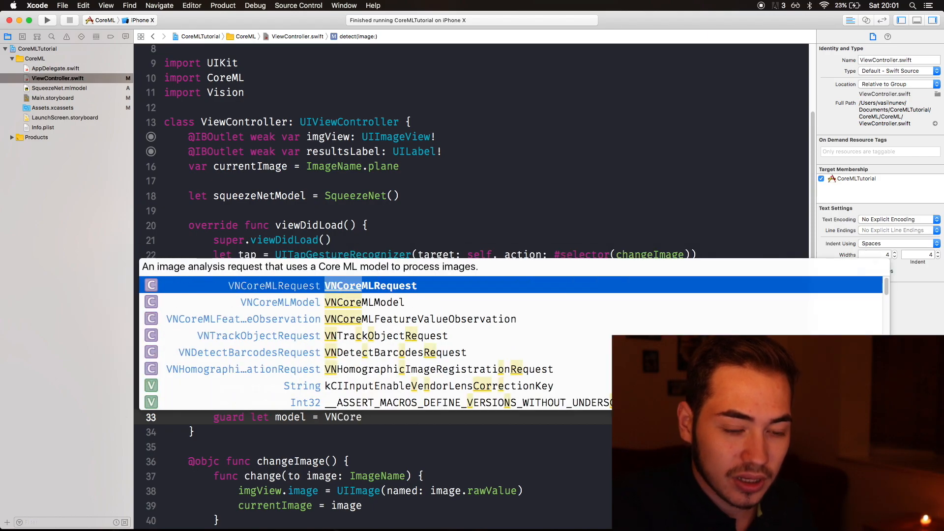
{"action": "key", "text": "Down"}
{"action": "key", "text": "Return"}
{"action": "type", "text": "("}
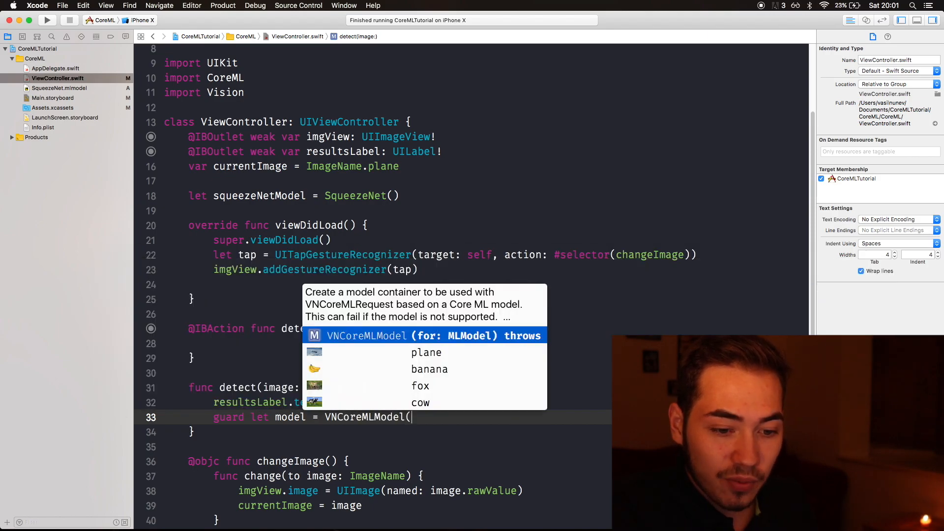
{"action": "key", "text": "Return"}
{"action": "type", "text": "sq"}
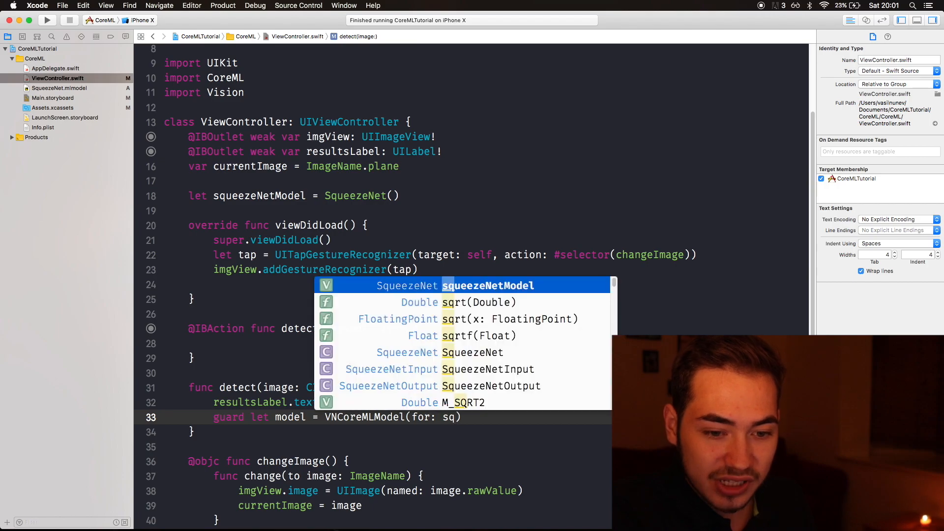
{"action": "key", "text": "Return"}
{"action": "type", "text": ".m"}
{"action": "key", "text": "Return"}
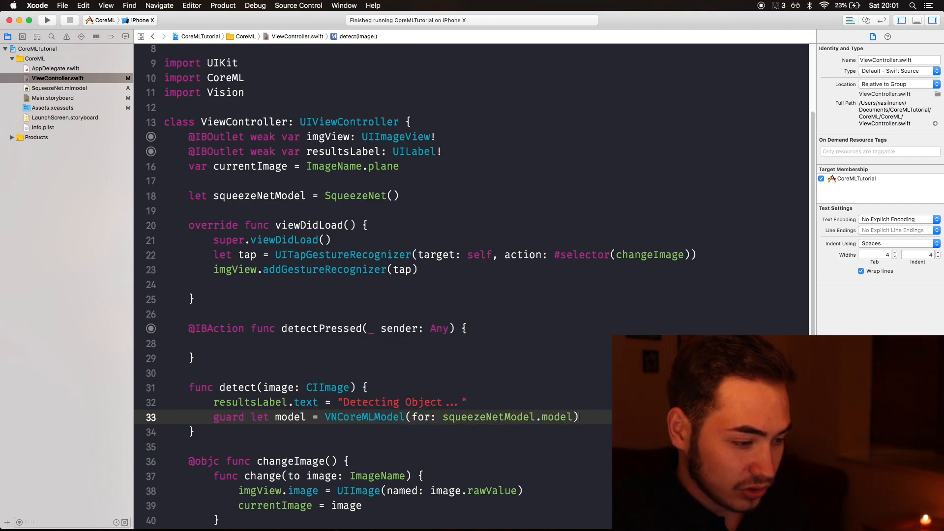
{"action": "type", "text": "model"}
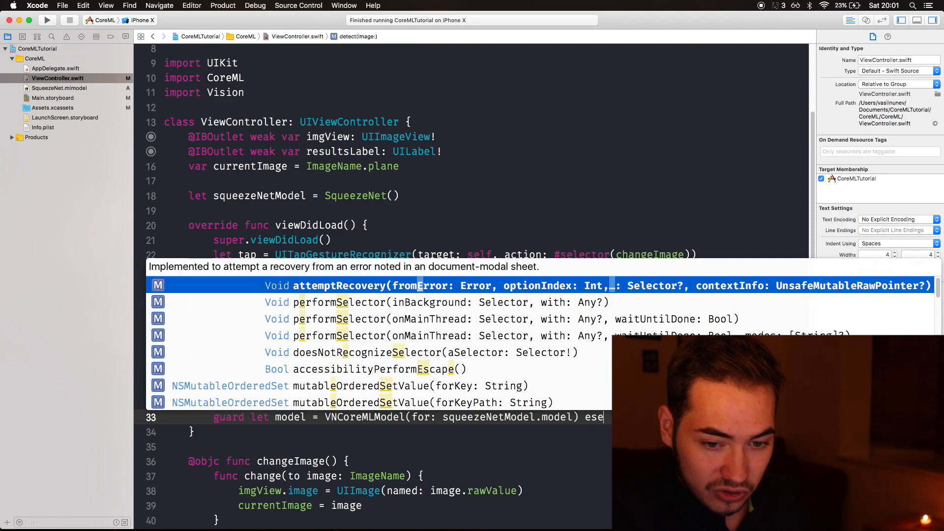
Finish the guard with else {fatalError()} and start a new line below.
{"action": "key", "text": "BackSpace"}
{"action": "type", "text": "lse {"}
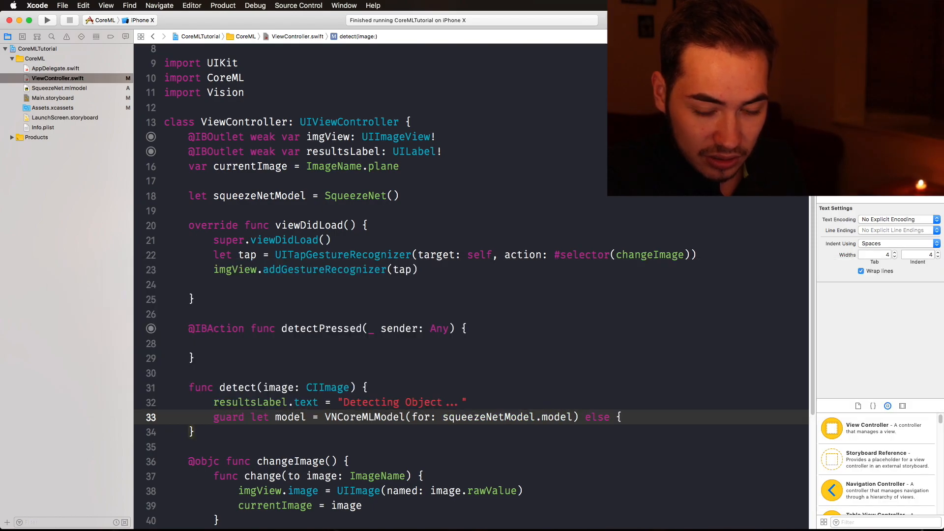
{"action": "type", "text": " re"}
{"action": "key", "text": "BackSpace"}
{"action": "key", "text": "BackSpace"}
{"action": "key", "text": "BackSpace"}
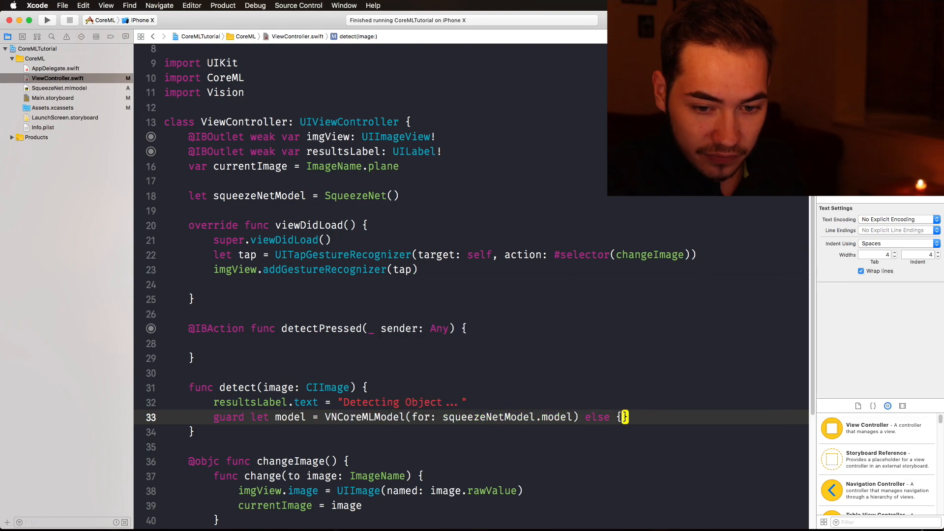
{"action": "type", "text": "fata"}
{"action": "key", "text": "Return"}
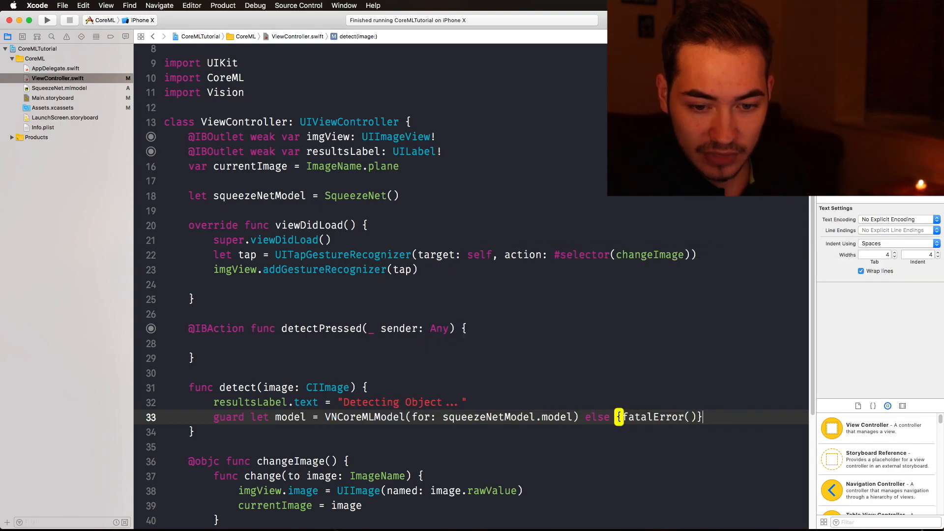
{"action": "key", "text": "Return"}
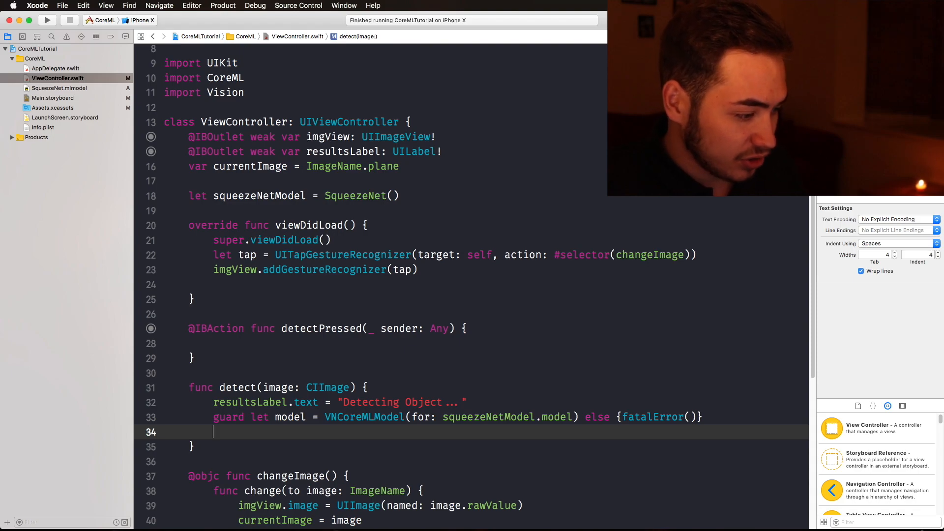
{"action": "type", "text": "let"}
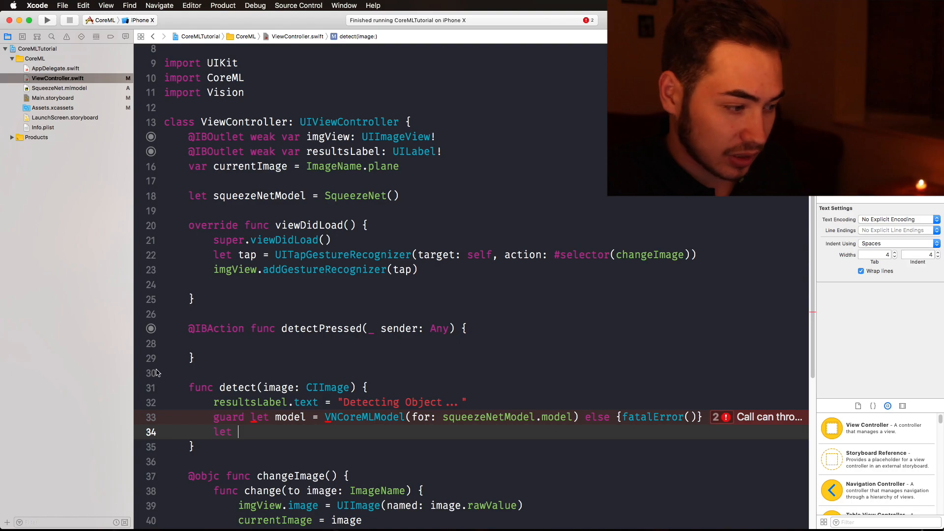
Insert 'try?' before VNCoreMLModel and return to the new let line.
{"action": "left_click", "coordinate": [325, 417]}
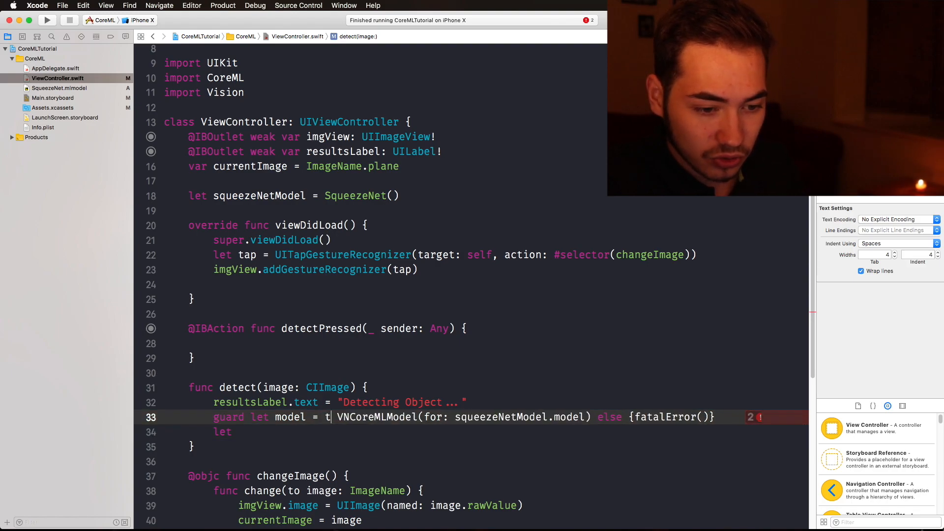
{"action": "type", "text": "try?"}
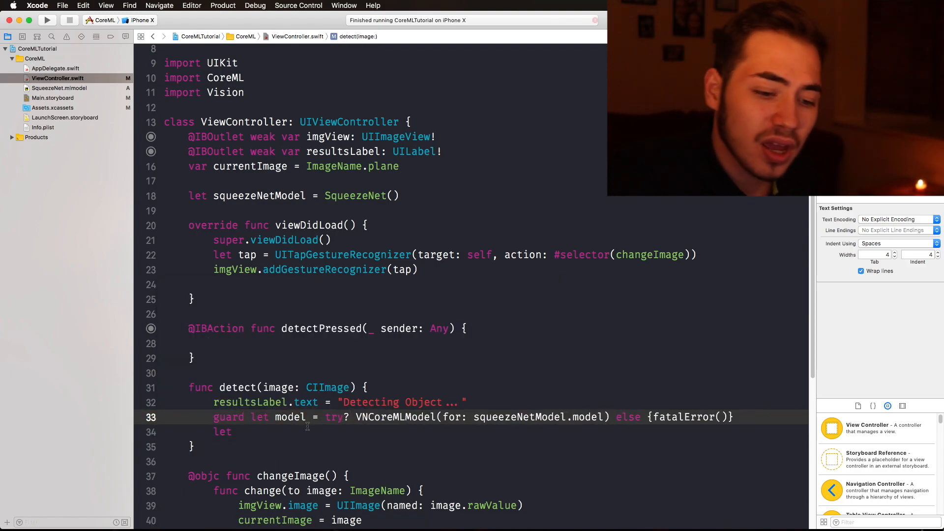
{"action": "left_click", "coordinate": [371, 434]}
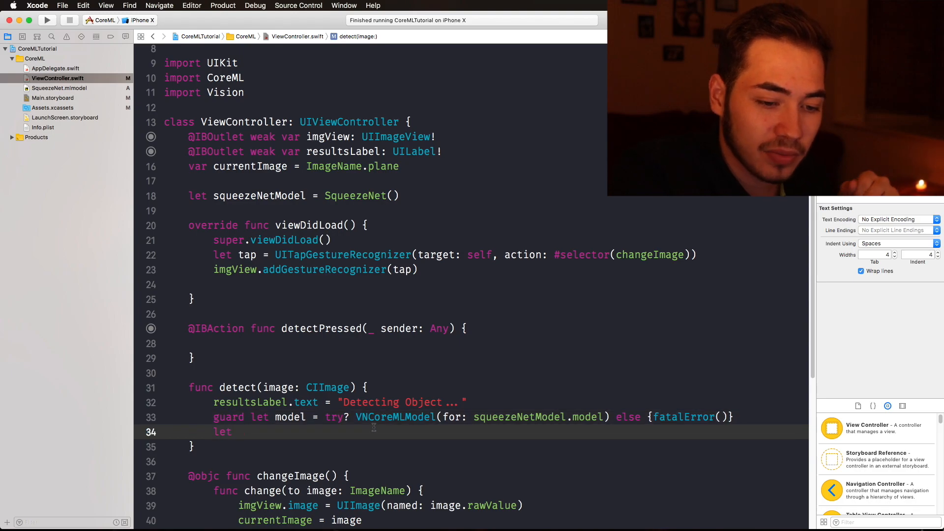
{"action": "double_click", "coordinate": [678, 417]}
{"action": "triple_click", "coordinate": [678, 416]}
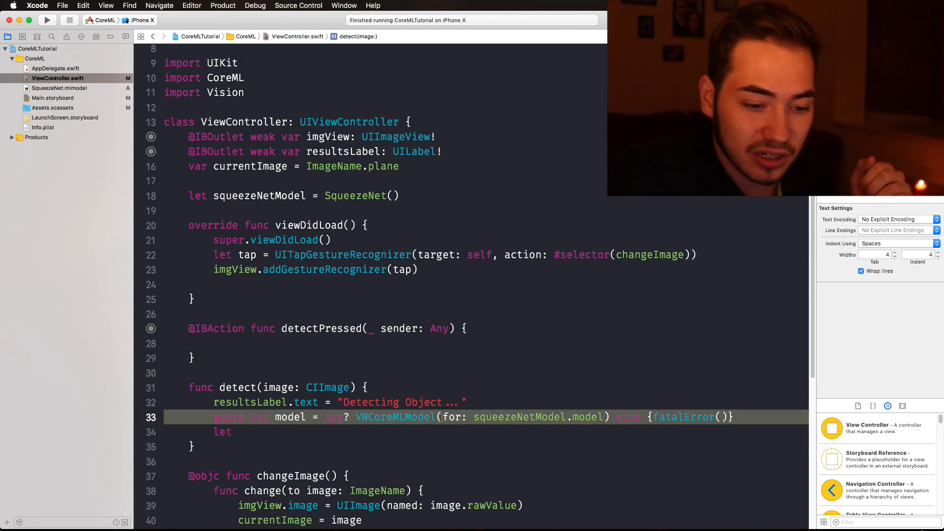
{"action": "left_click", "coordinate": [408, 432]}
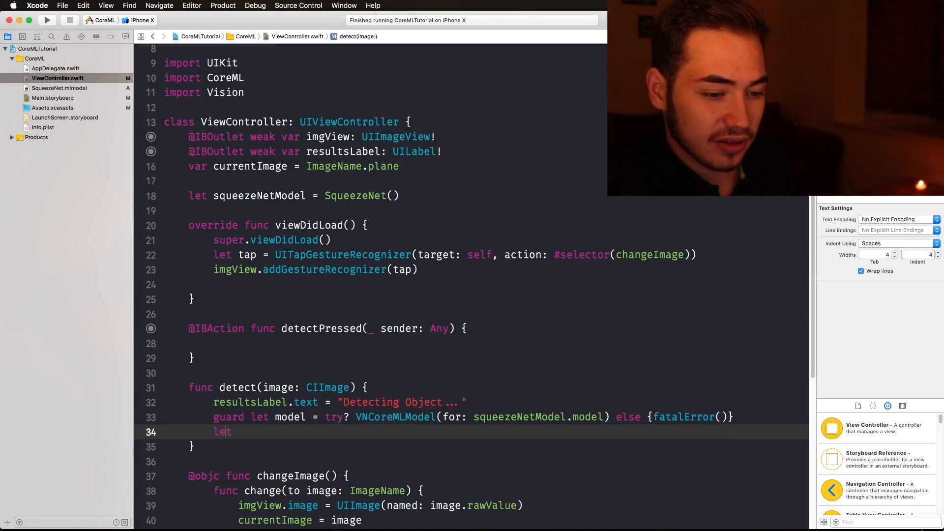
Start let request = VNCoreMLRequest on line 35, undoing the model-only initializer.
{"action": "key", "text": "Return"}
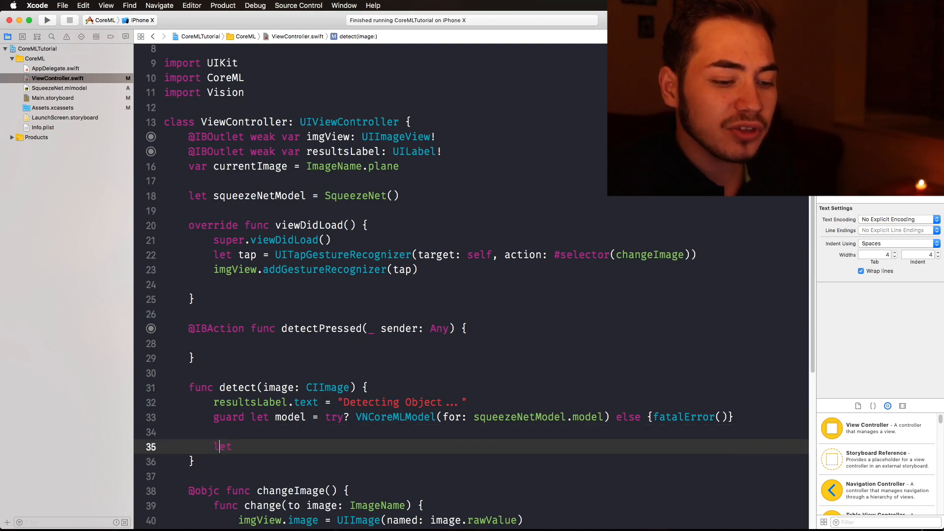
{"action": "key", "text": "Down"}
{"action": "key", "text": "Up"}
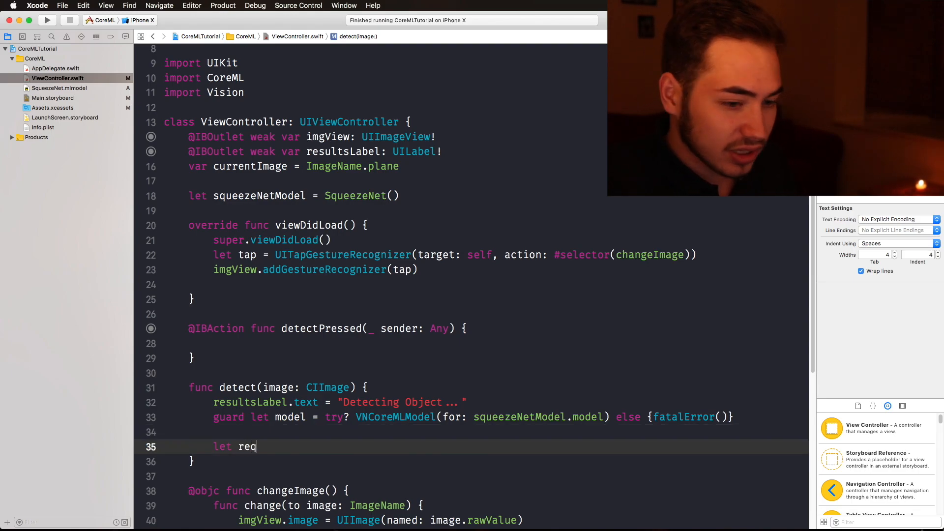
{"action": "type", "text": "uest ="}
{"action": "key", "text": "BackSpace"}
{"action": "key", "text": "BackSpace"}
{"action": "type", "text": "V"}
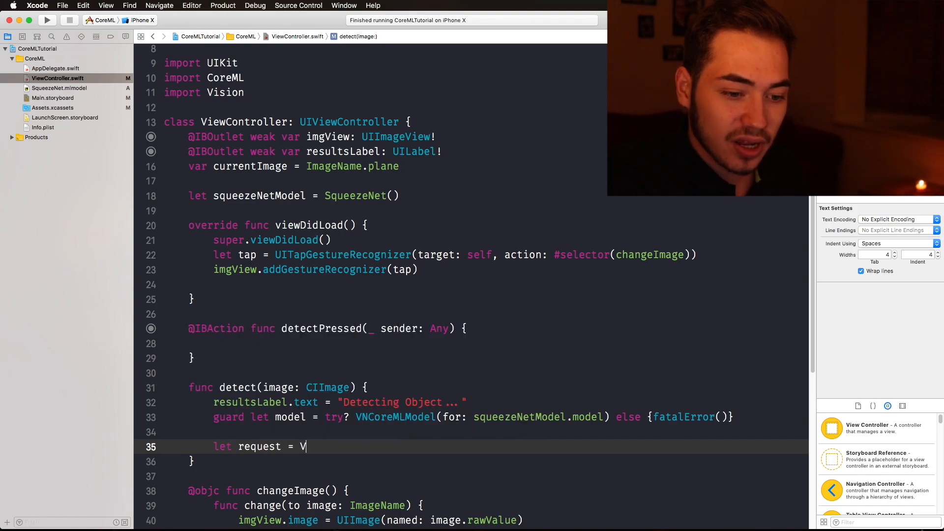
{"action": "type", "text": "NCore"}
{"action": "key", "text": "Return"}
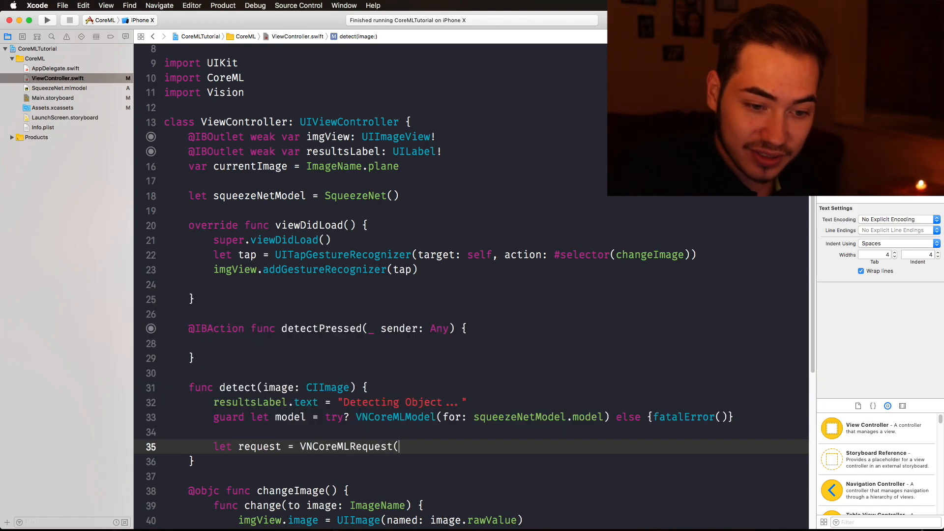
{"action": "type", "text": "("}
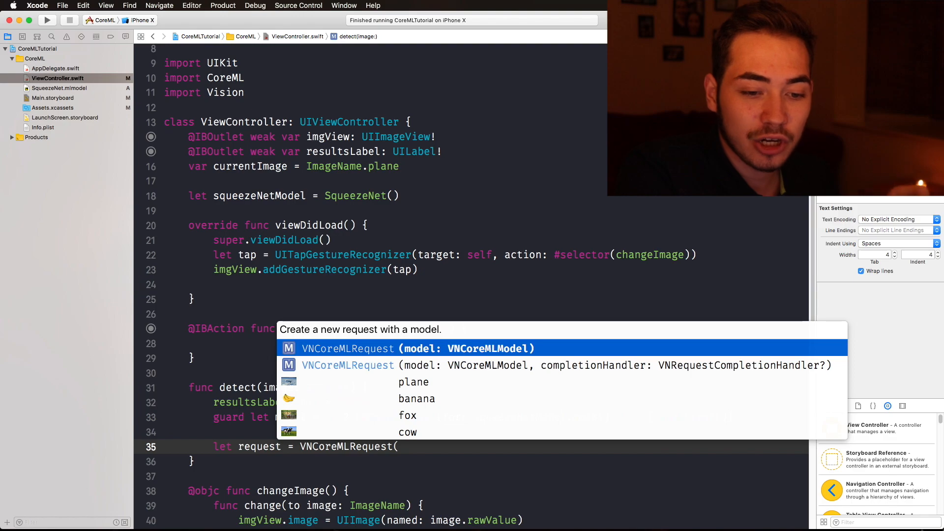
{"action": "key", "text": "Return"}
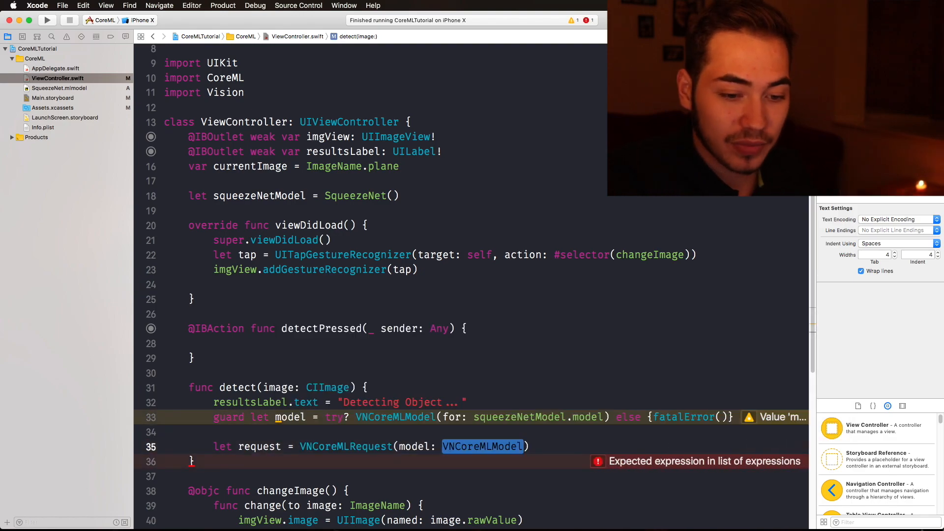
{"action": "type", "text": "model"}
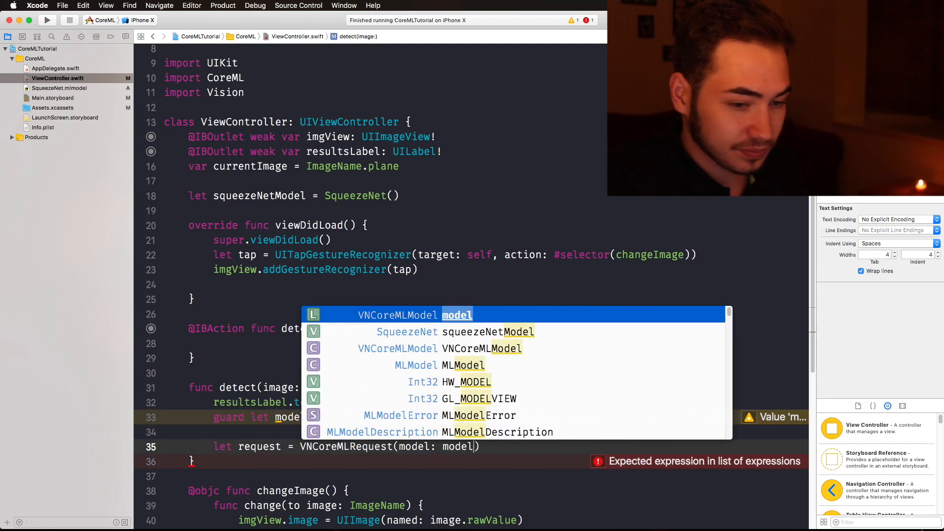
{"action": "type", "text": ")"}
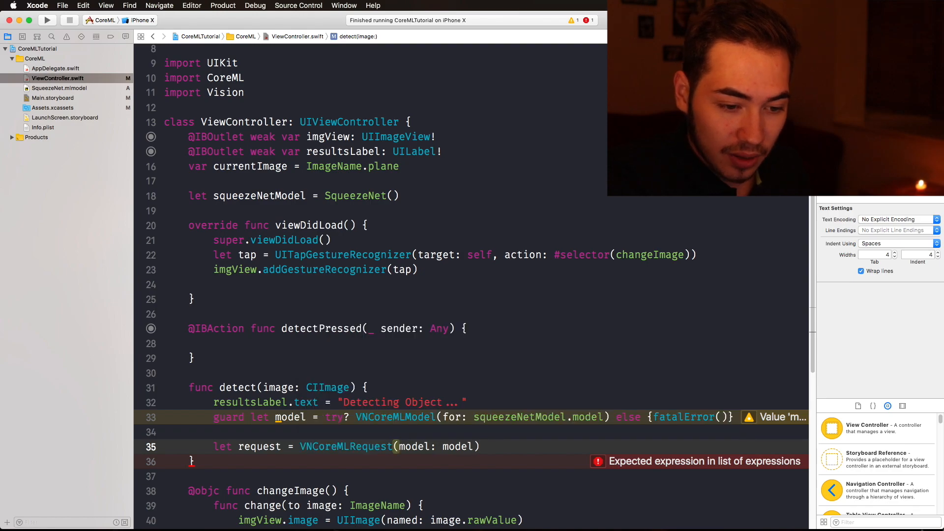
{"action": "key", "text": "super+z"}
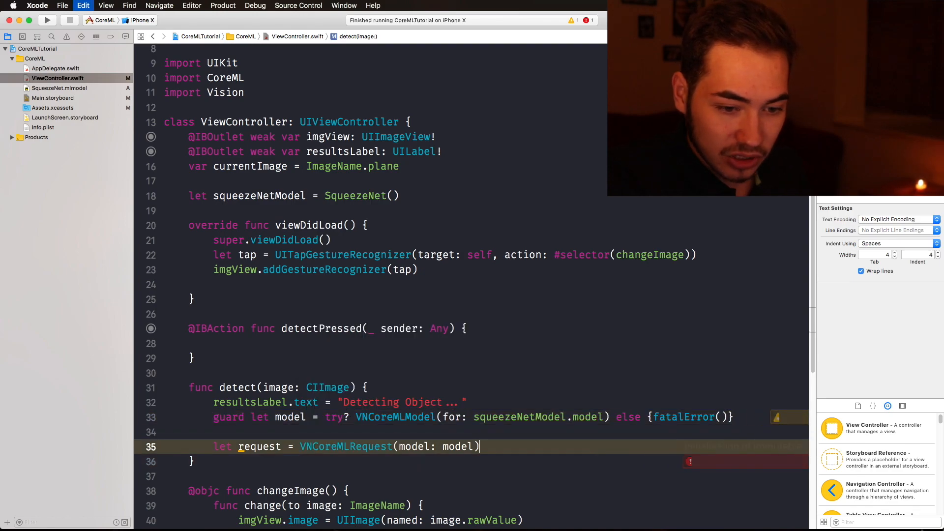
{"action": "key", "text": "super+z"}
Use VNCoreMLRequest(model: model) { (request, error) in with an expanded closure body.
{"action": "key", "text": "Escape"}
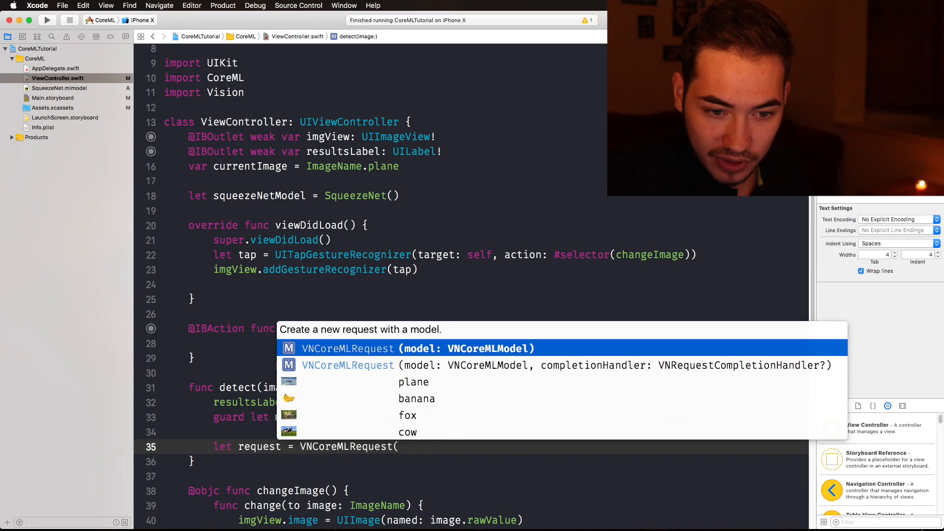
{"action": "key", "text": "Down"}
{"action": "key", "text": "Return"}
{"action": "type", "text": "m"}
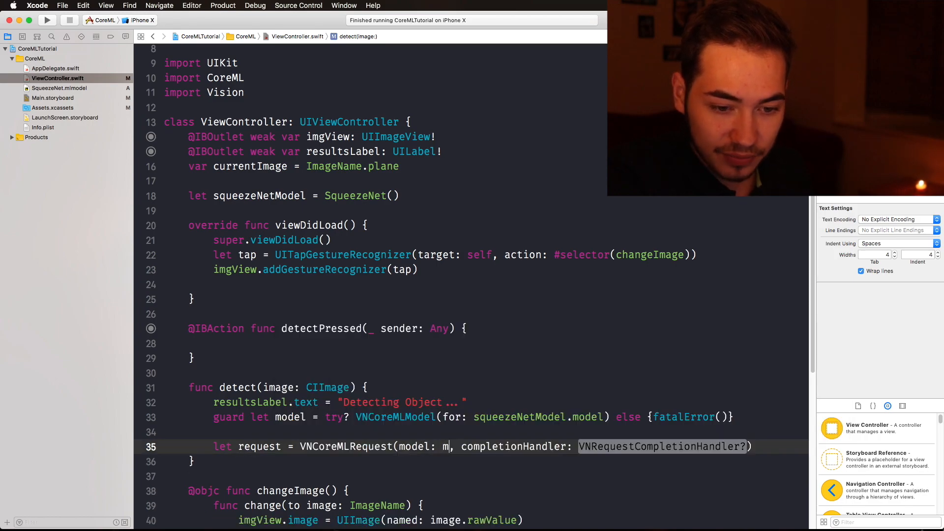
{"action": "type", "text": "odel"}
{"action": "key", "text": "Escape"}
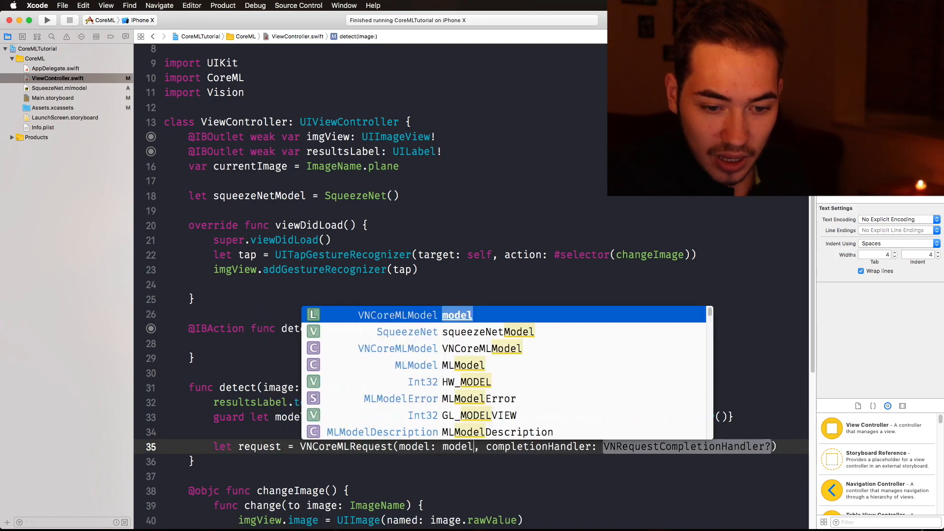
{"action": "key", "text": "Return"}
{"action": "key", "text": "Tab"}
{"action": "key", "text": "Return"}
{"action": "type", "text": "reque"}
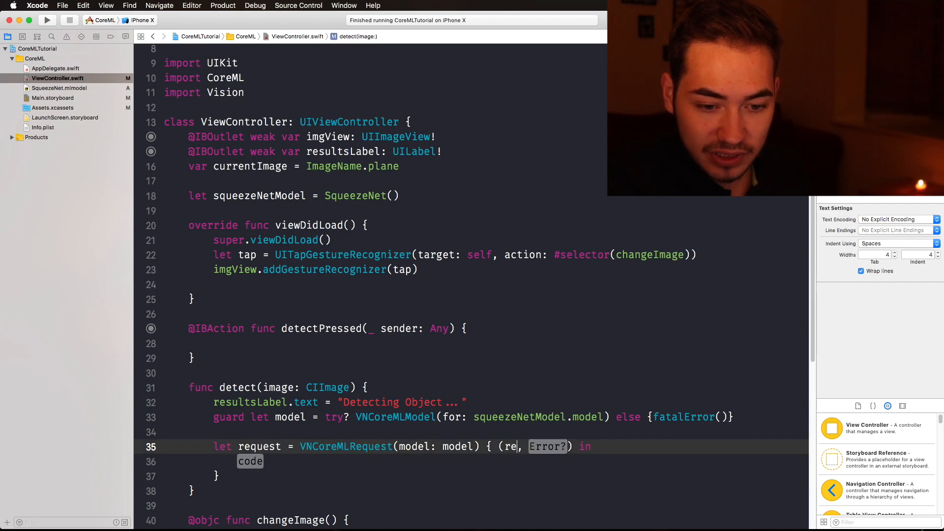
{"action": "type", "text": "st"}
{"action": "key", "text": "Tab"}
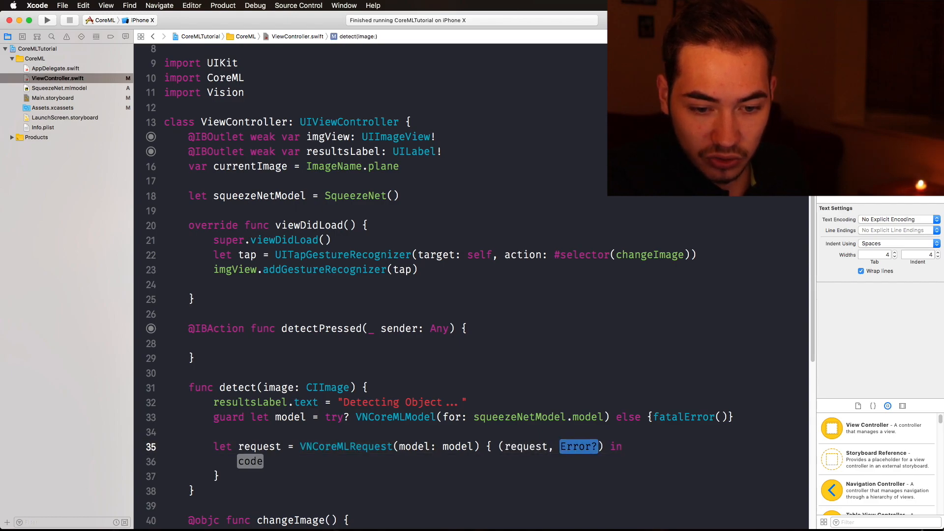
{"action": "type", "text": "err"}
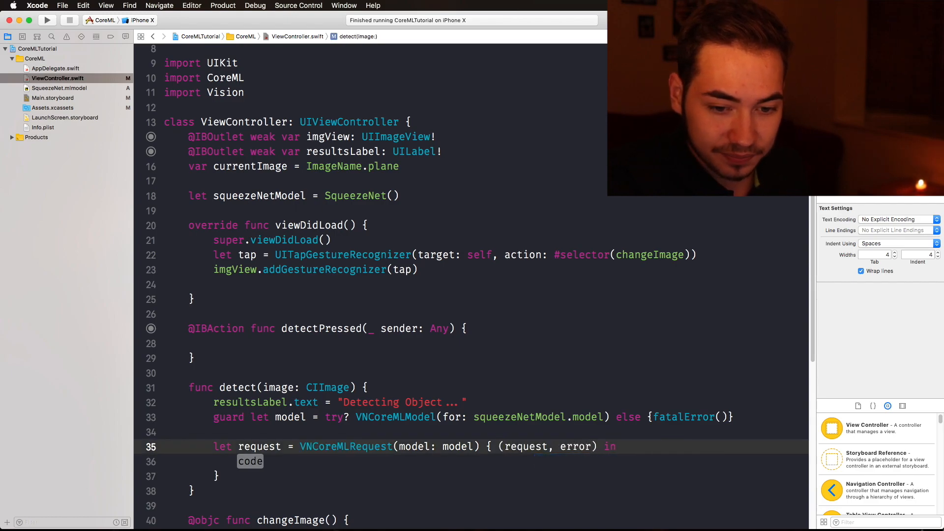
{"action": "key", "text": "Tab"}
{"action": "key", "text": "BackSpace"}
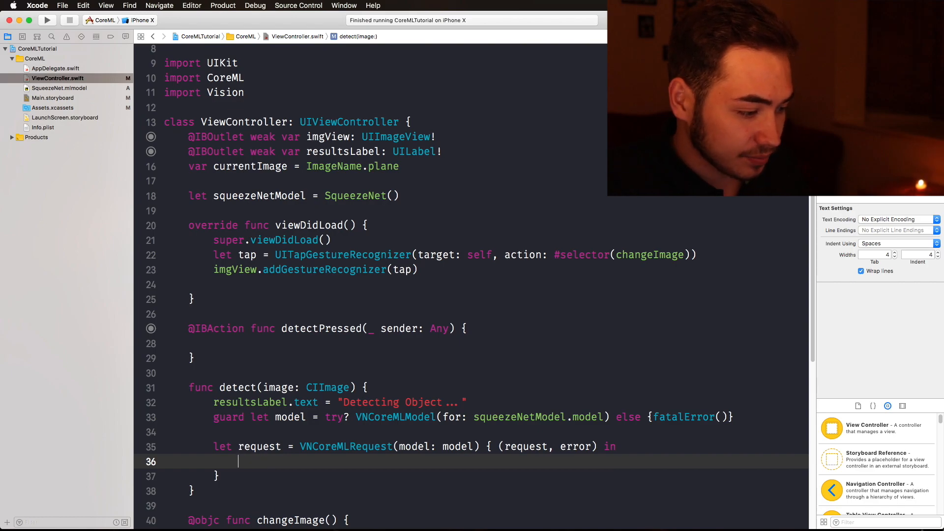
{"action": "type", "text": "guard"}
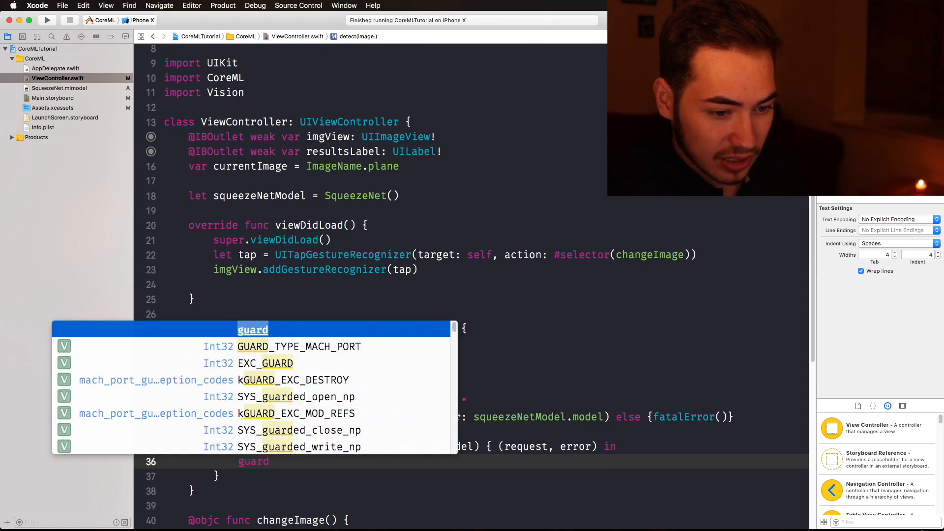
{"action": "type", "text": " let re"}
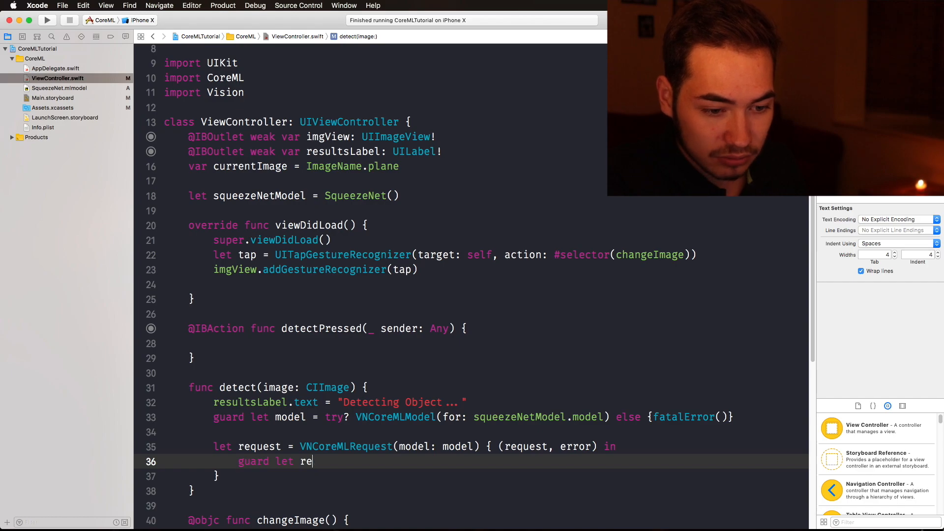
{"action": "type", "text": "sults ="}
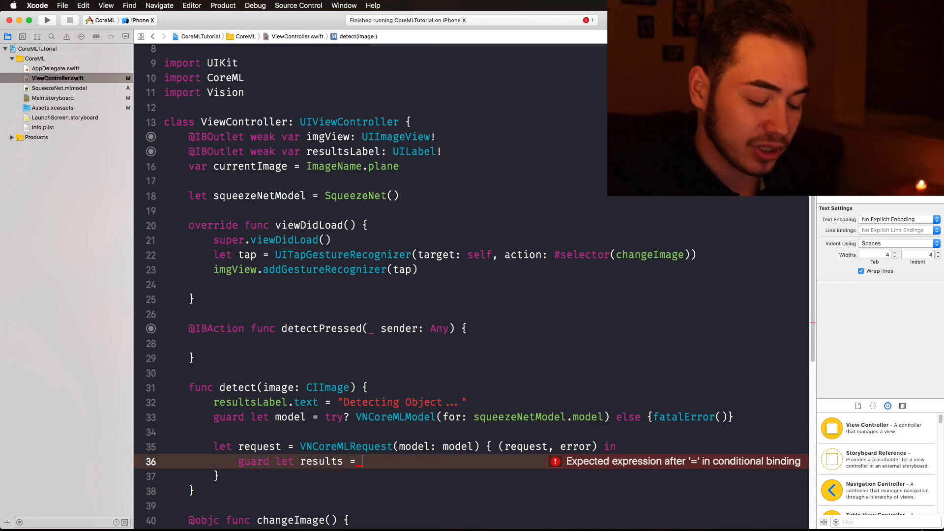
{"action": "type", "text": "re"}
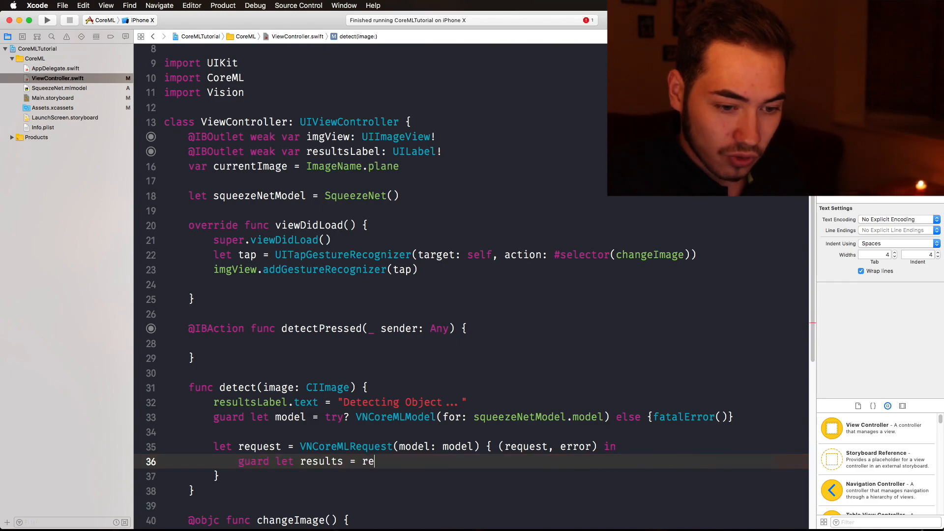
{"action": "type", "text": "quest.re"}
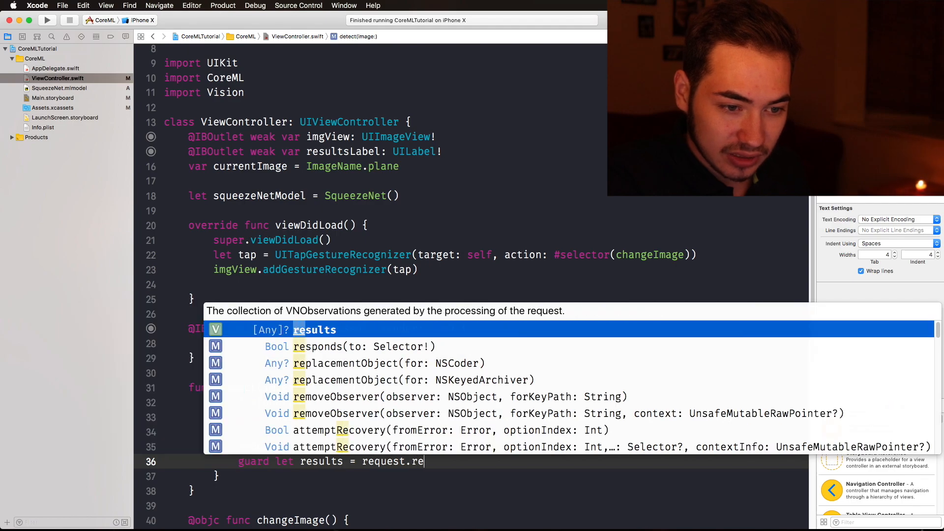
Guard request.results as [VNClassificationObservation] on line 36.
{"action": "key", "text": "Return"}
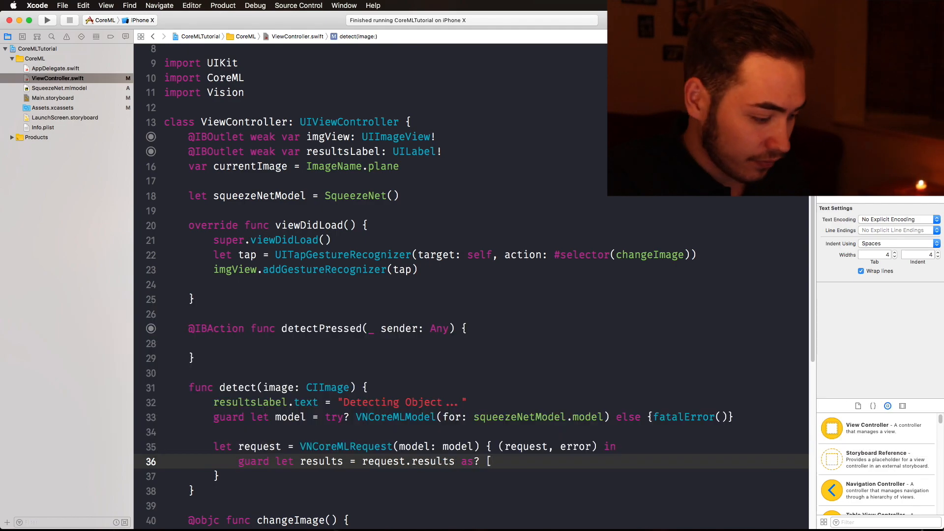
{"action": "type", "text": "VNCla"}
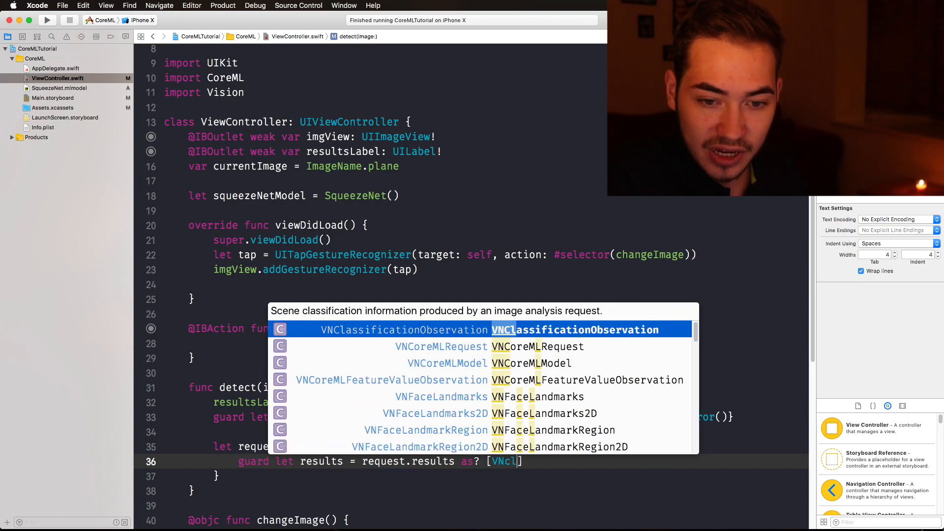
{"action": "key", "text": "Return"}
{"action": "type", "text": "]"}
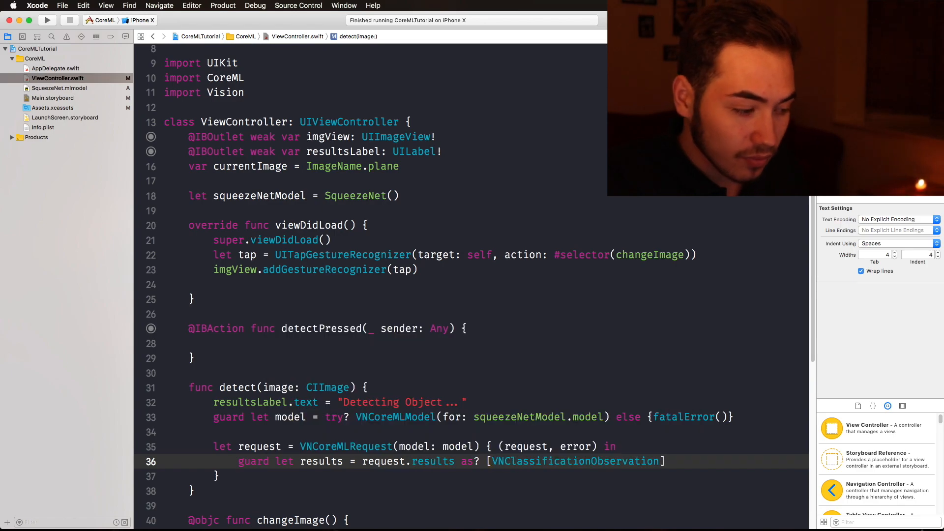
{"action": "type", "text": ","}
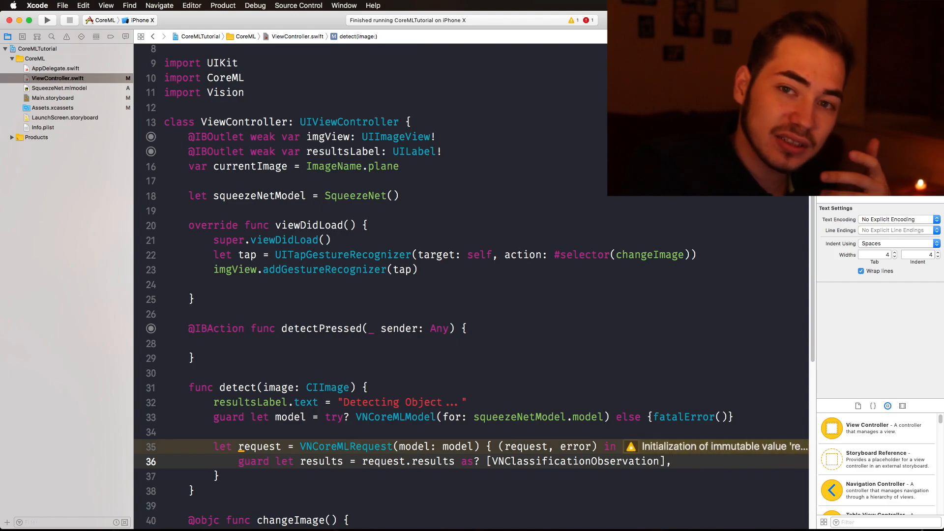
{"action": "key", "text": "Return"}
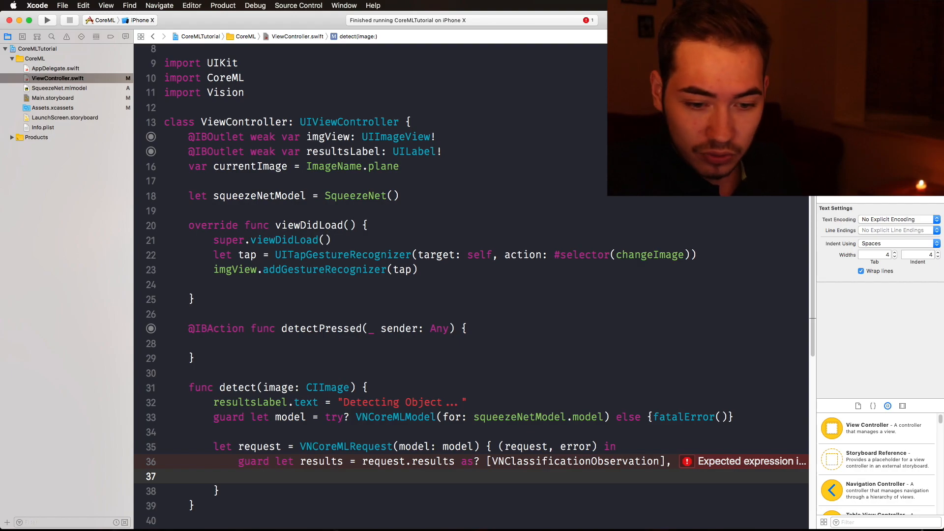
{"action": "type", "text": "let topResult ="}
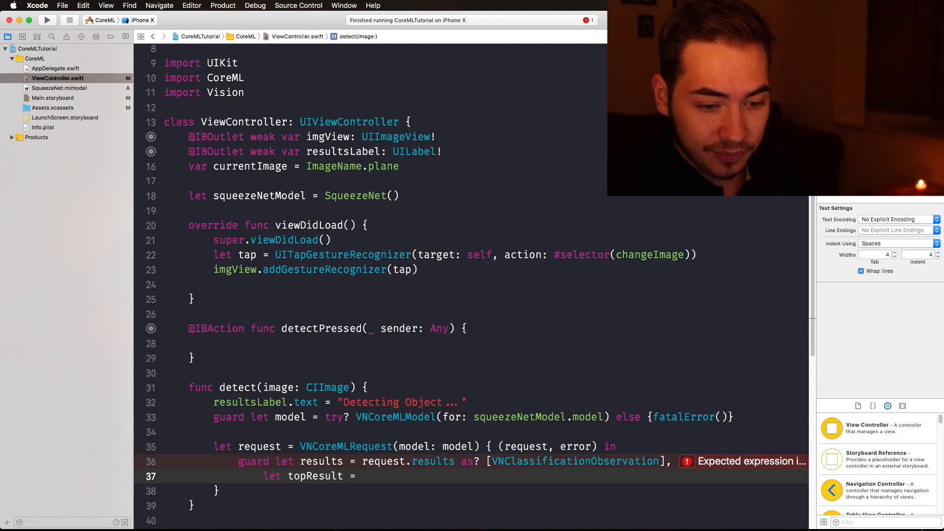
{"action": "type", "text": "s"}
{"action": "key", "text": "Escape"}
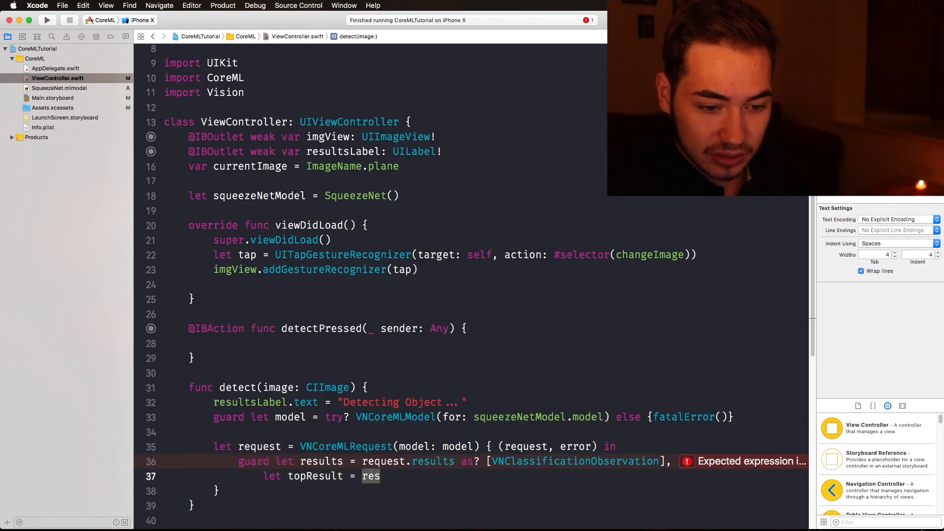
{"action": "type", "text": "ul"}
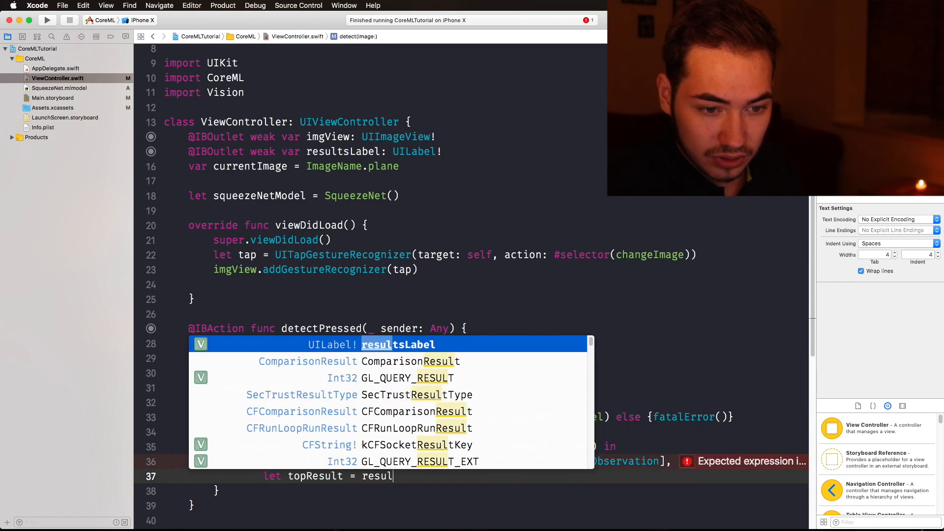
{"action": "type", "text": "ts.first "}
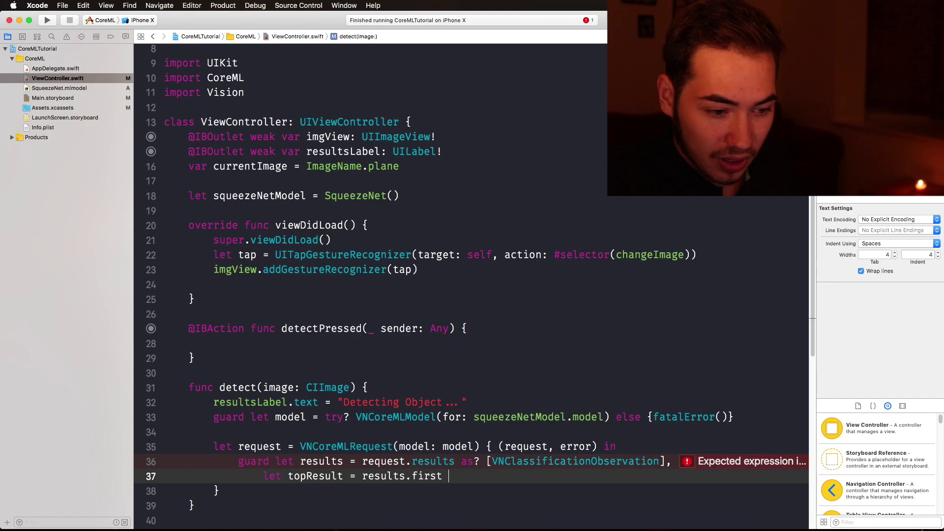
{"action": "type", "text": "else {r"}
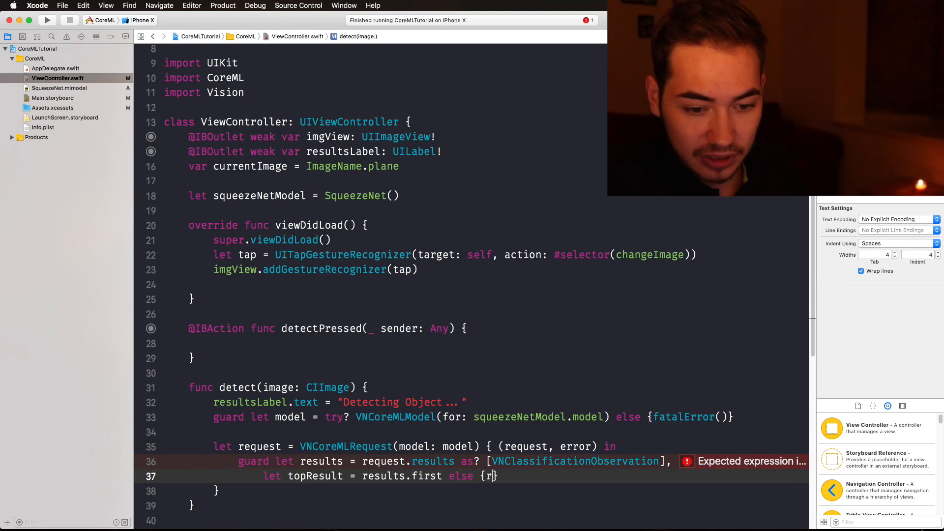
Add the fatalError() fallback and topResult = results.first, opening lines below.
{"action": "key", "text": "BackSpace"}
{"action": "type", "text": "fat"}
{"action": "key", "text": "Return"}
{"action": "key", "text": "Right"}
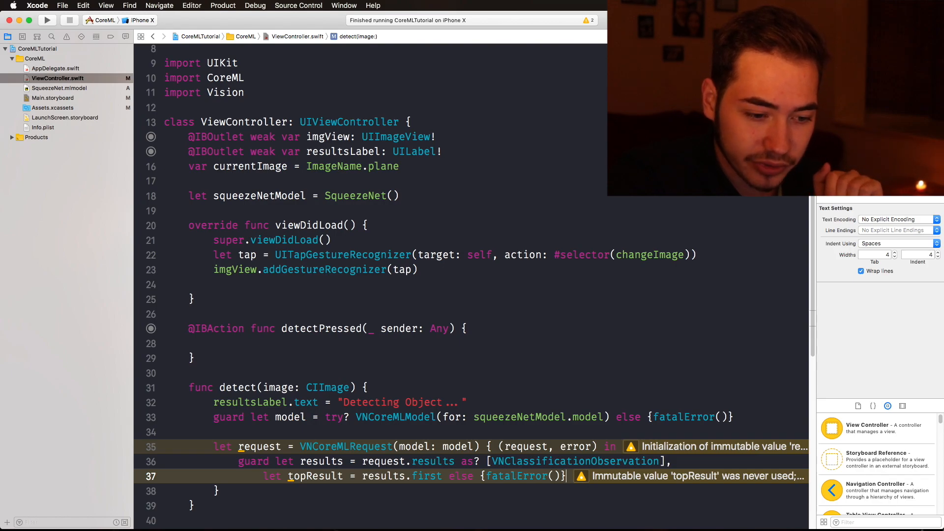
{"action": "key", "text": "Down"}
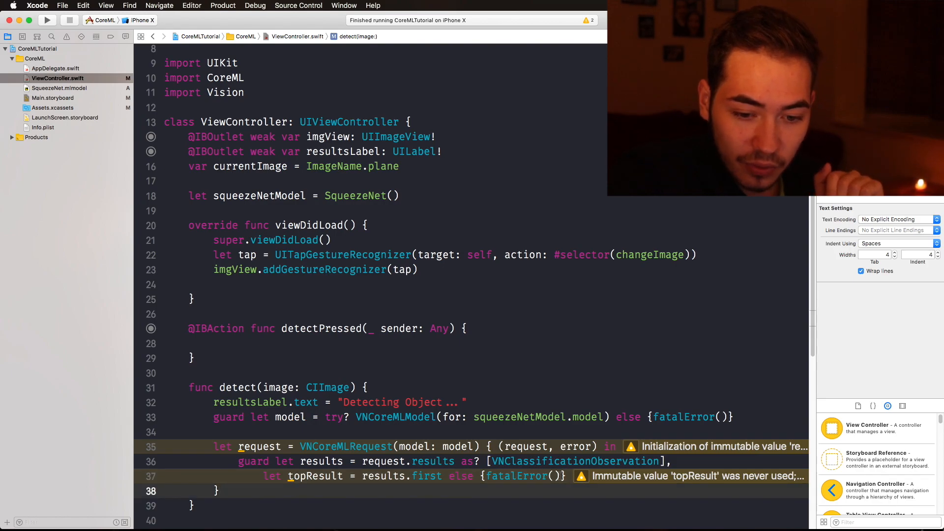
{"action": "key", "text": "Up"}
{"action": "key", "text": "Return"}
{"action": "key", "text": "Return"}
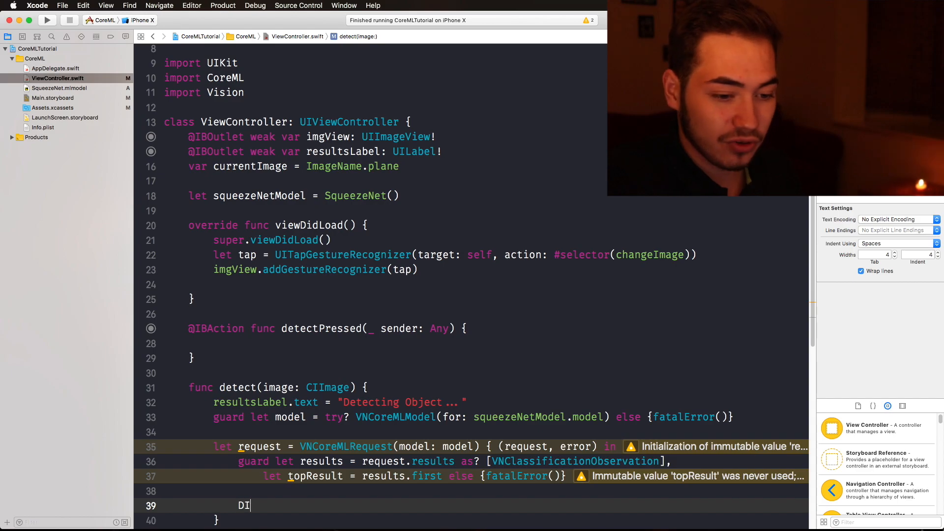
{"action": "type", "text": "S"}
Insert a DispatchQueue.main.async { } block below the topResult line.
{"action": "key", "text": "BackSpace"}
{"action": "key", "text": "BackSpace"}
{"action": "type", "text": "i"}
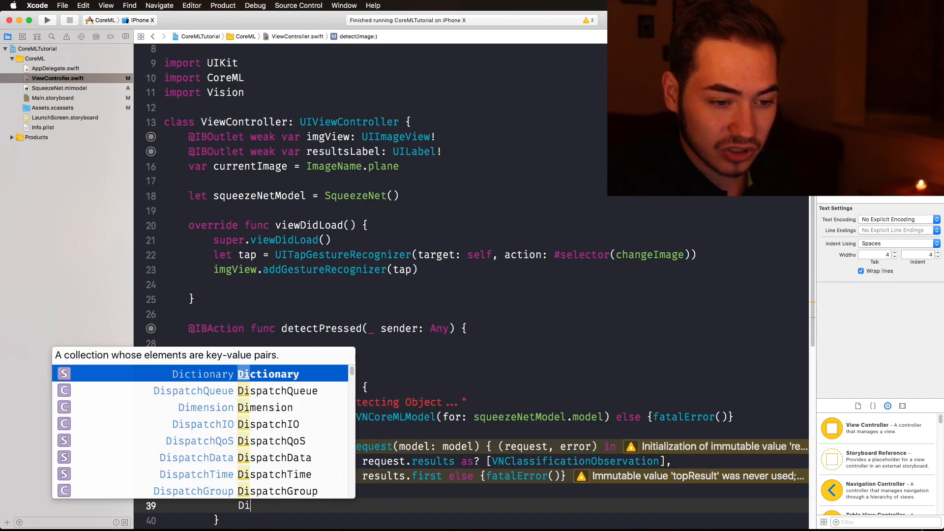
{"action": "type", "text": "s"}
{"action": "key", "text": "Return"}
{"action": "type", "text": ".ma"}
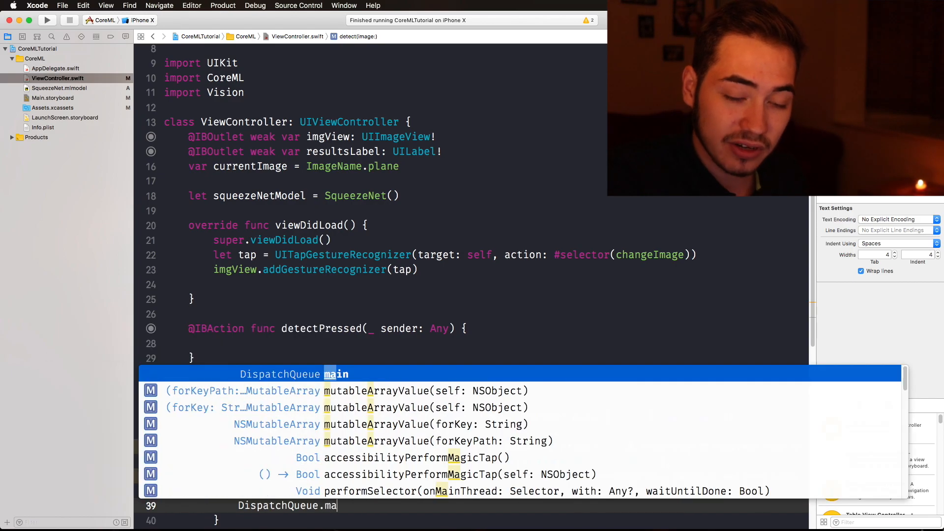
{"action": "key", "text": "Return"}
{"action": "type", "text": ".a"}
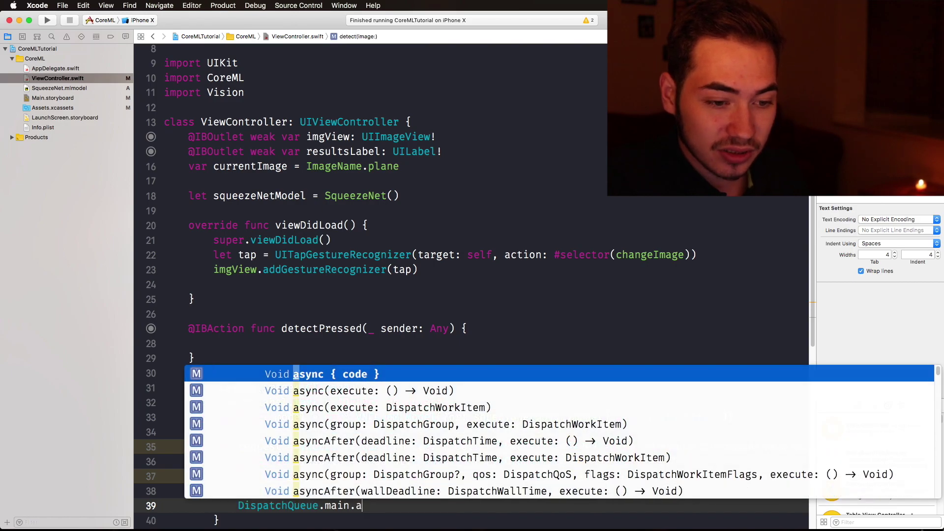
{"action": "key", "text": "Return"}
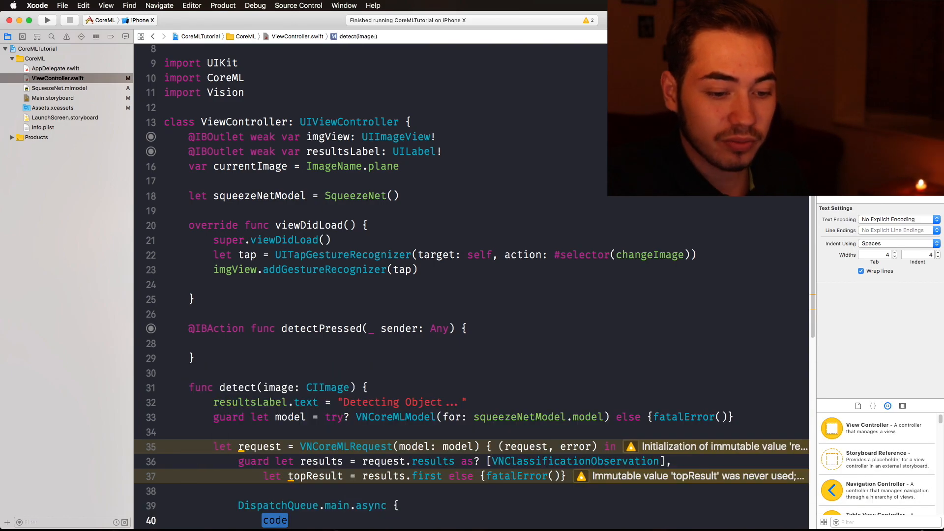
{"action": "scroll", "coordinate": [472, 295], "scroll_direction": "down", "scroll_amount": 5}
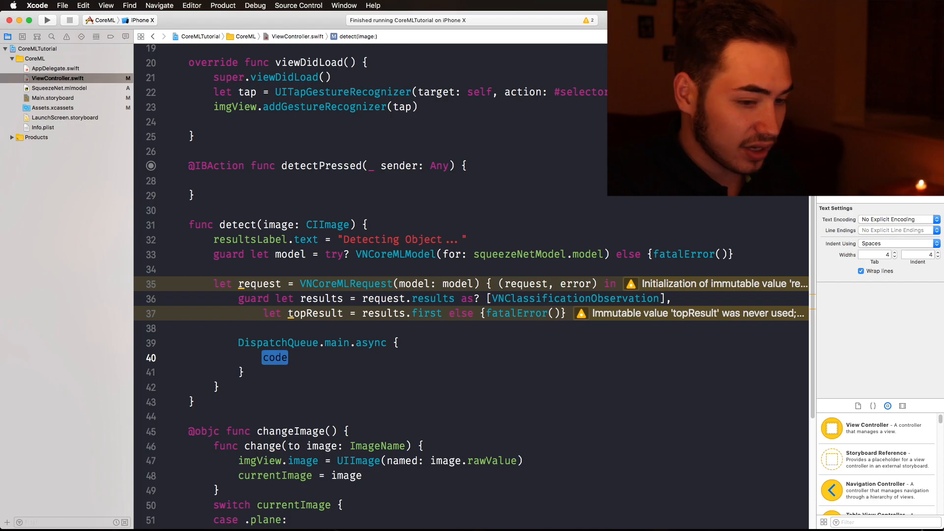
{"action": "type", "text": "self.re"}
Set self.resultsLabel.text to "\(Int(topResult.confidence * 100))% \(topResult.identifier)".
{"action": "key", "text": "Return"}
{"action": "type", "text": "."}
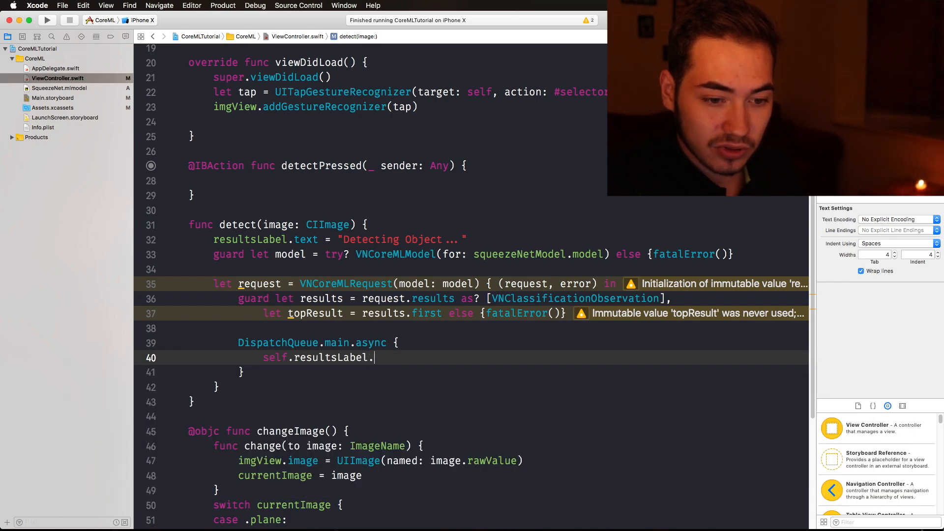
{"action": "type", "text": "text"}
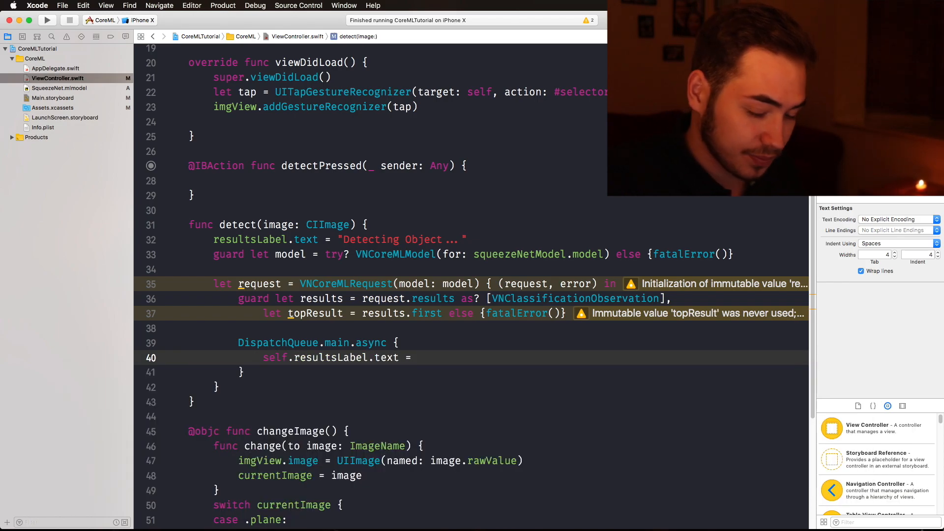
{"action": "type", "text": " = \""}
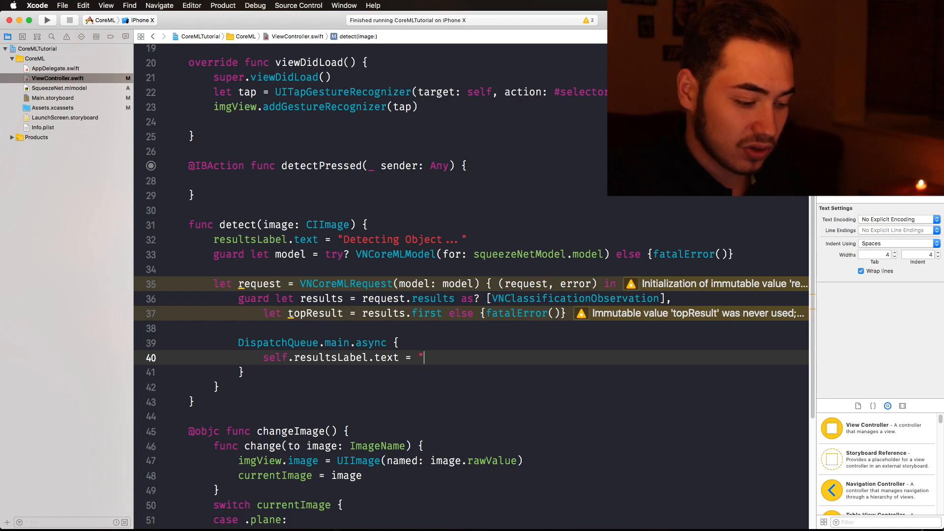
{"action": "type", "text": "\""}
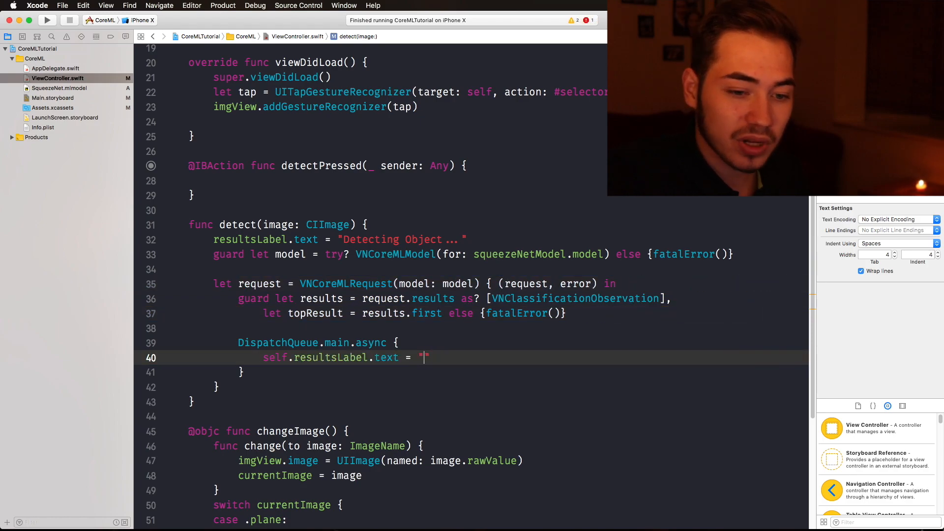
{"action": "type", "text": "\\("}
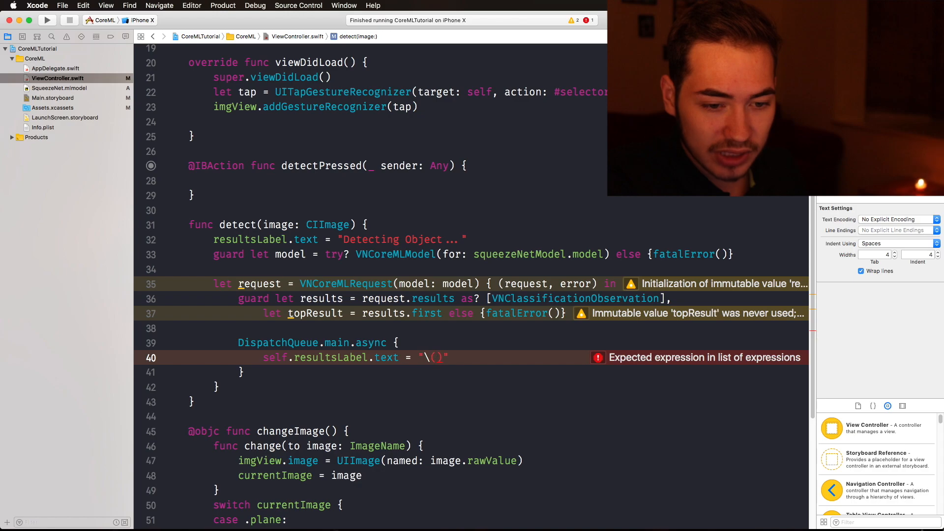
{"action": "type", "text": "Int("}
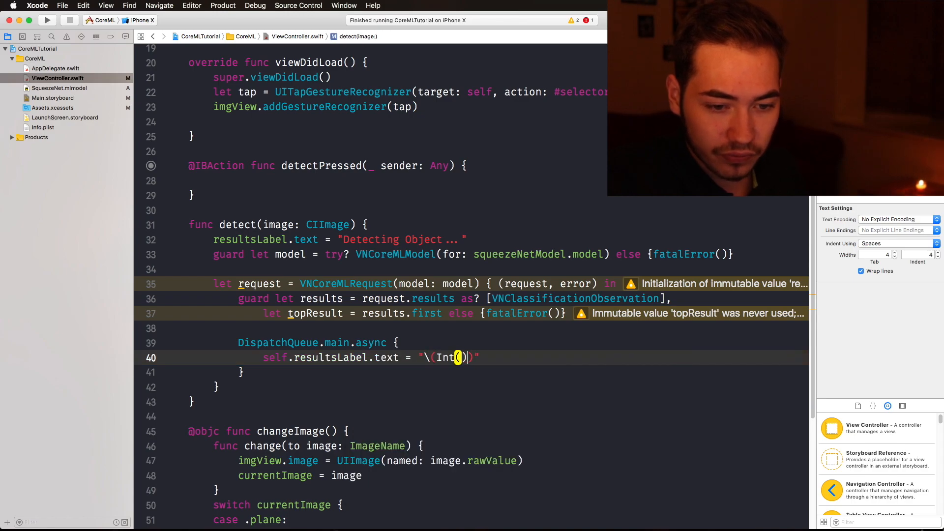
{"action": "type", "text": "top"}
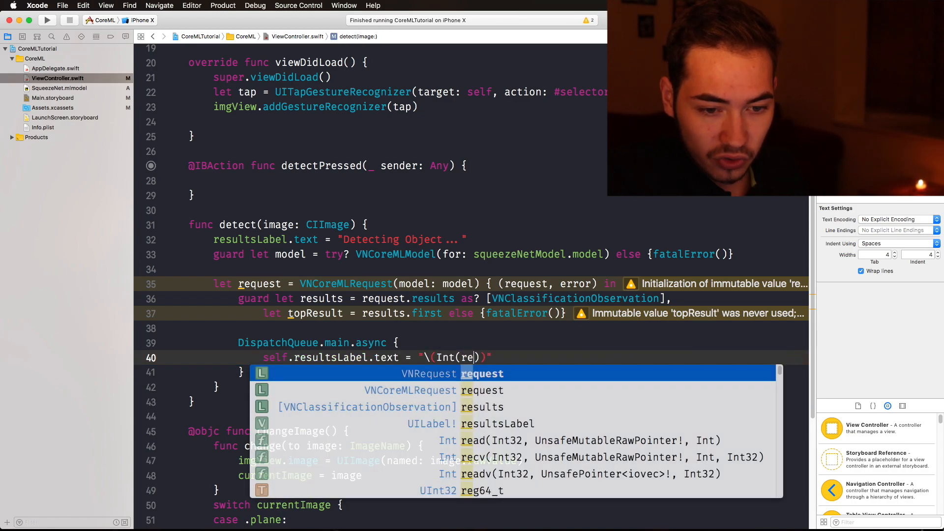
{"action": "type", "text": "Res"}
{"action": "key", "text": "Tab"}
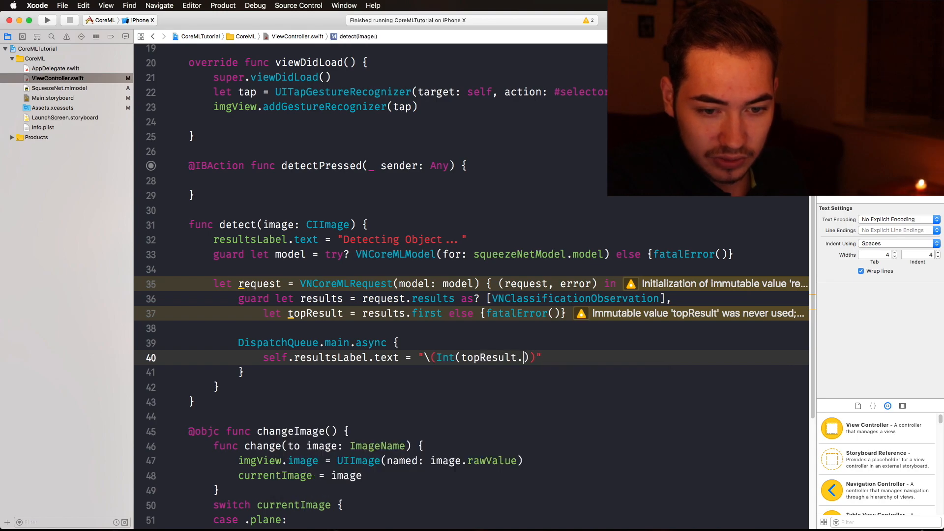
{"action": "type", "text": "c"}
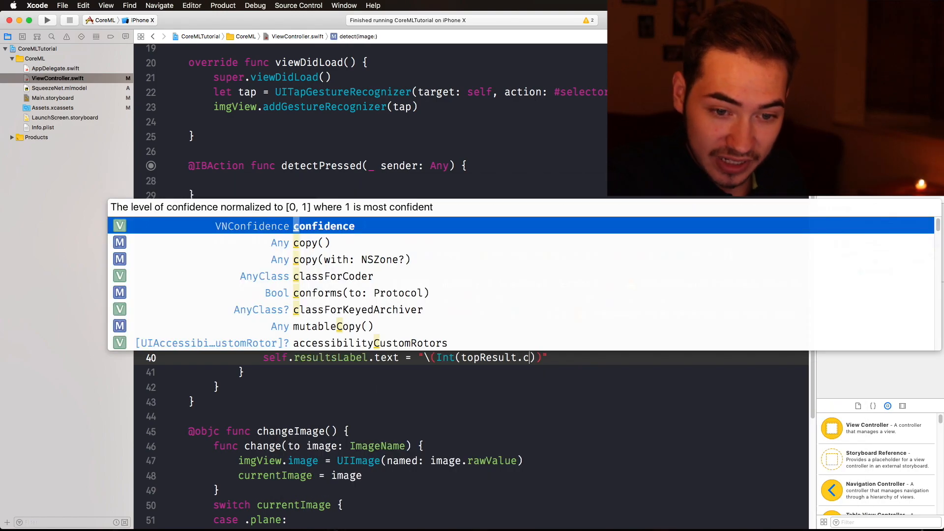
{"action": "key", "text": "Tab"}
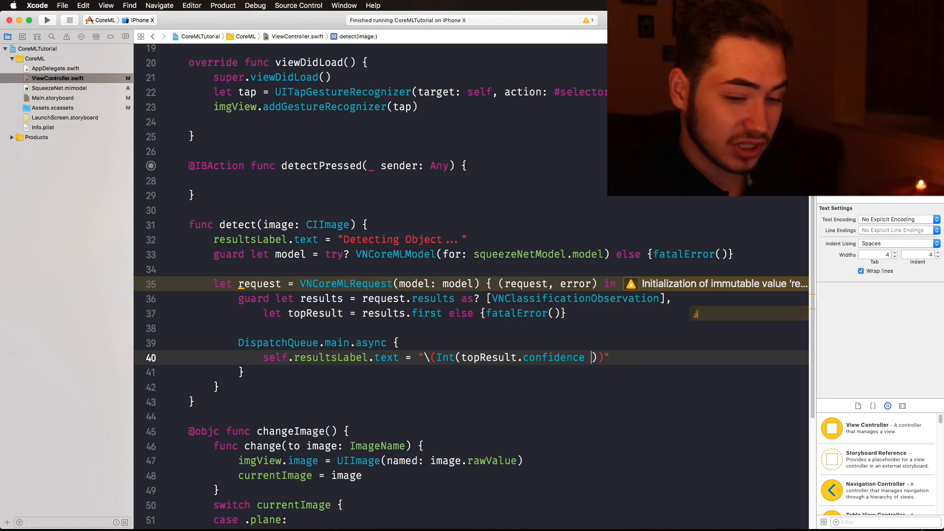
{"action": "type", "text": "*"}
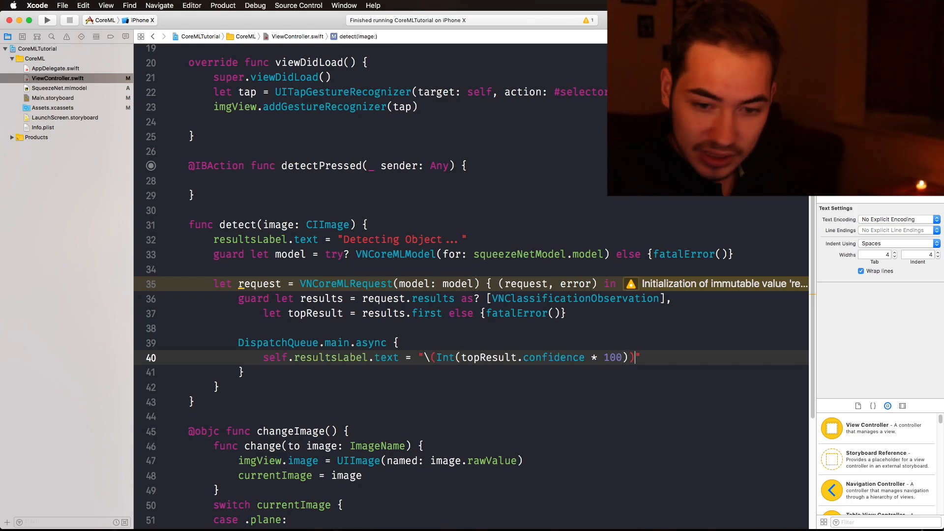
{"action": "type", "text": "% "}
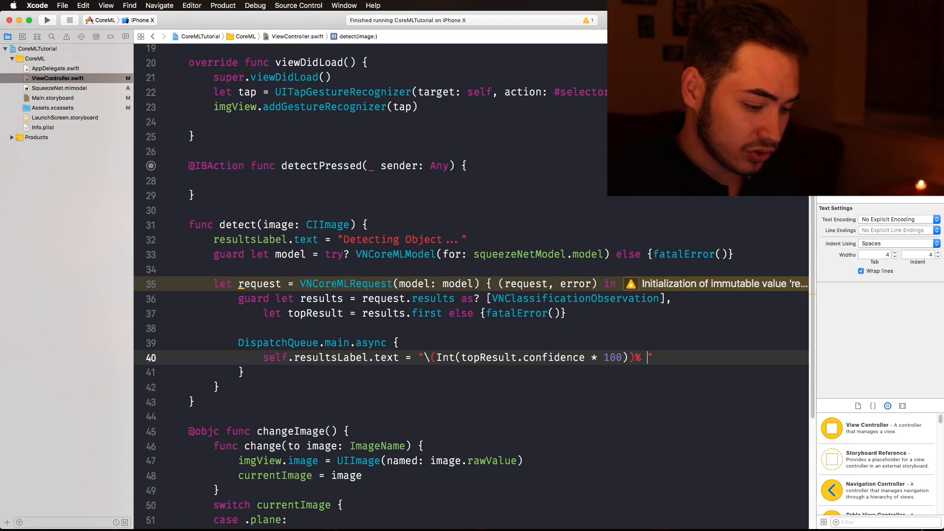
{"action": "type", "text": "\\("}
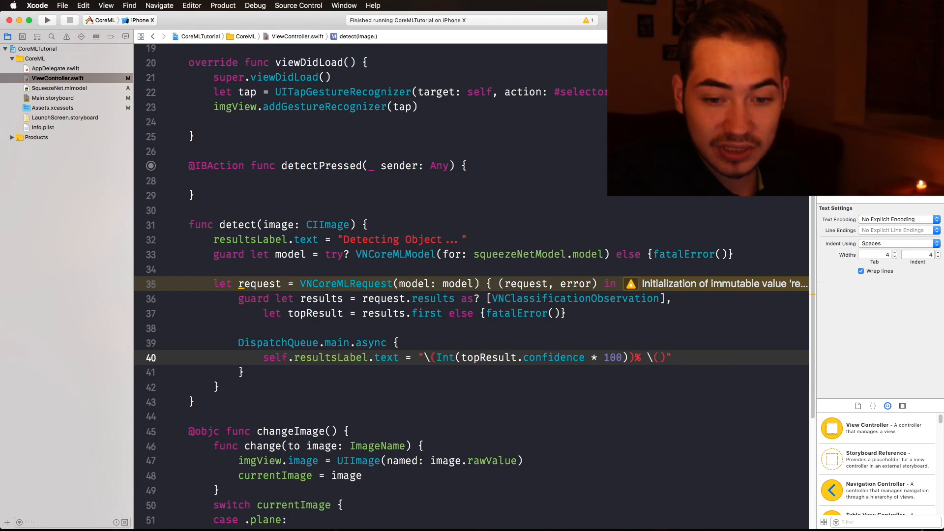
{"action": "type", "text": "top"}
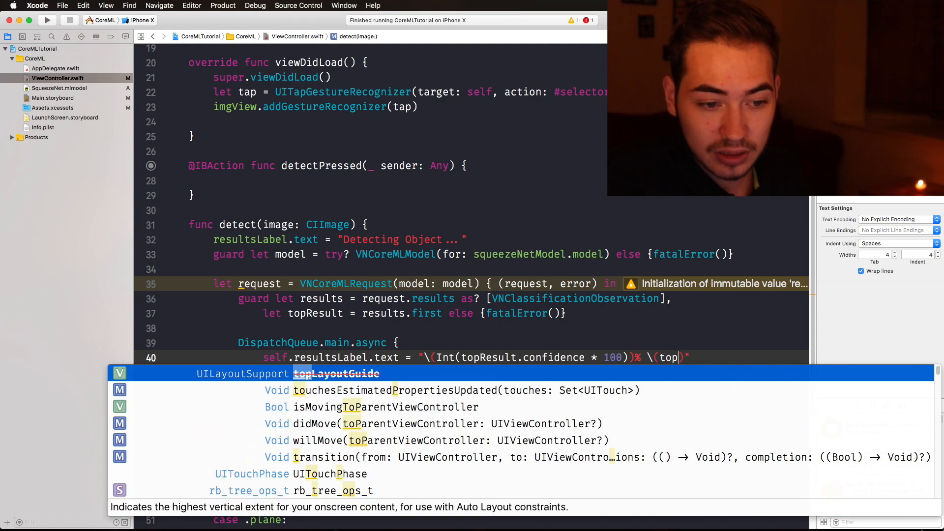
{"action": "type", "text": "Result"}
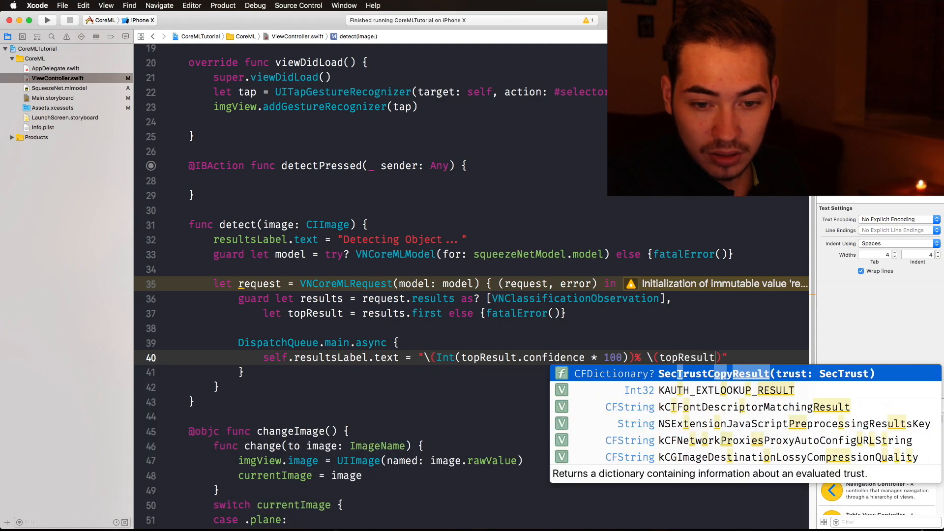
{"action": "type", "text": ".i"}
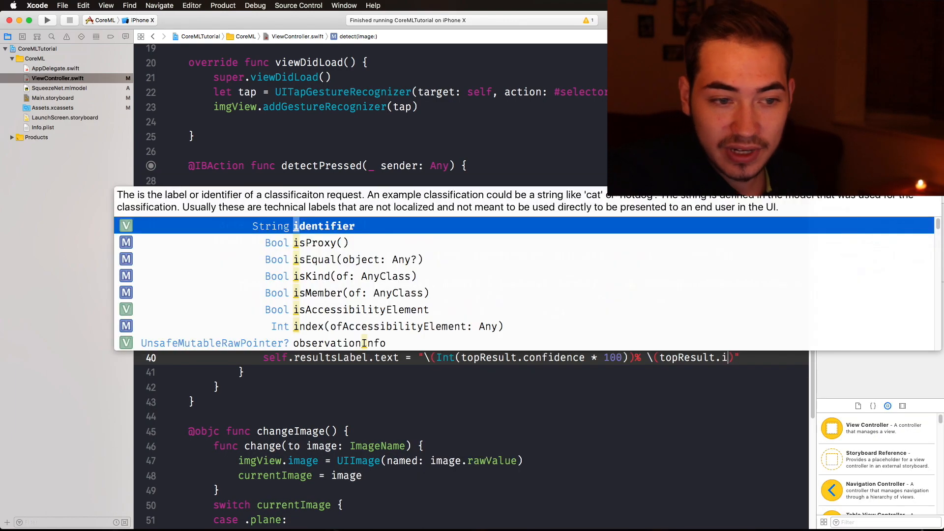
{"action": "key", "text": "Return"}
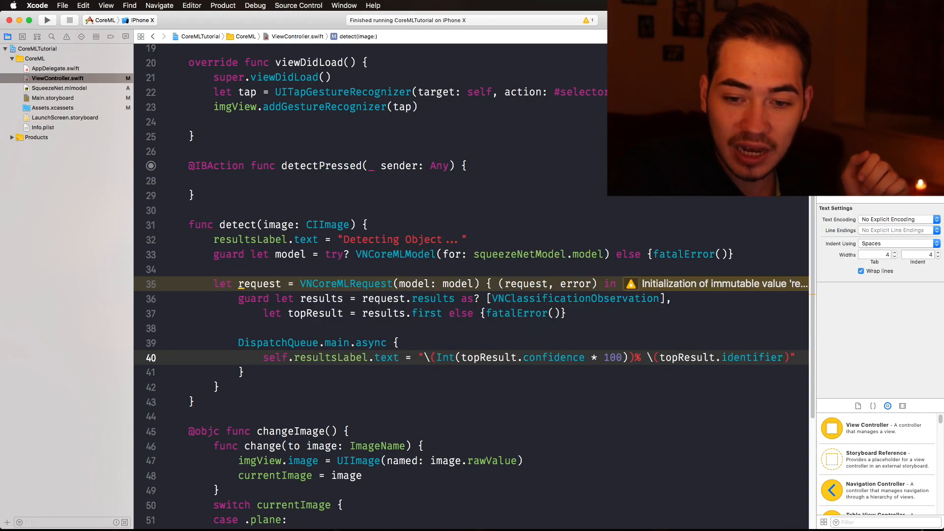
{"action": "type", "text": ")"}
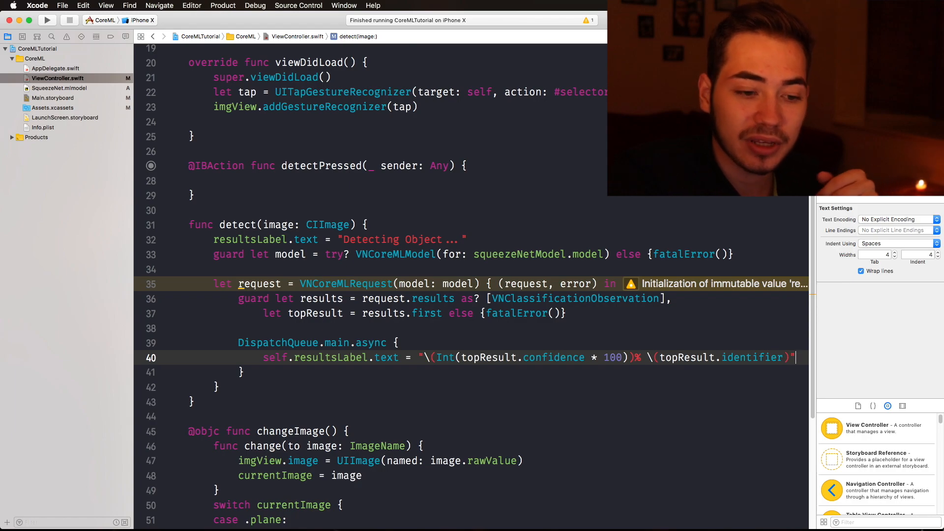
{"action": "key", "text": "Down"}
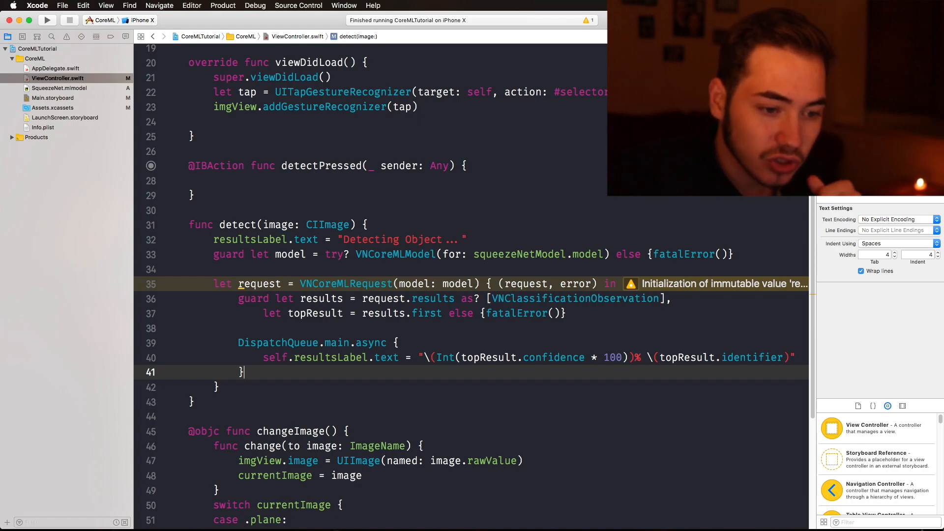
Add let handler = VNImageRequestHandler(ciImage: image) below the request closure.
{"action": "left_click", "coordinate": [246, 387]}
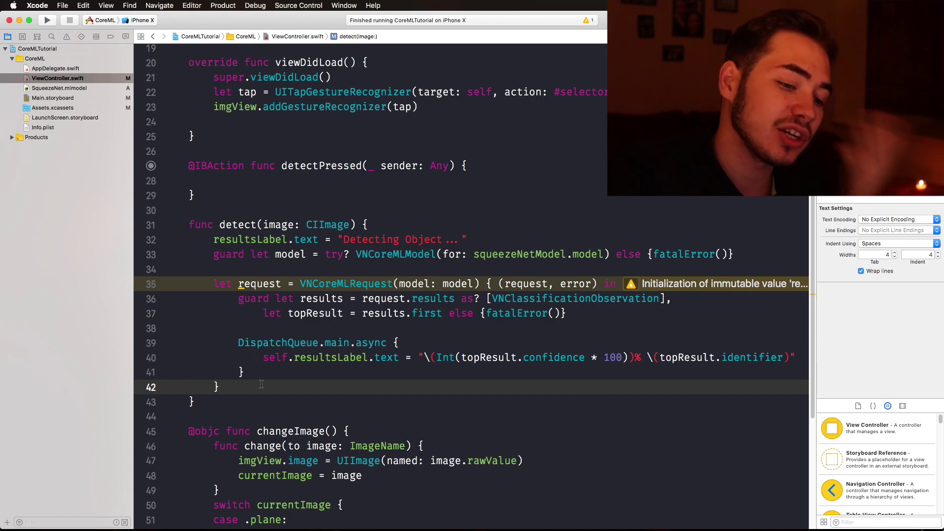
{"action": "key", "text": "Return"}
{"action": "key", "text": "Return"}
{"action": "type", "text": "let"}
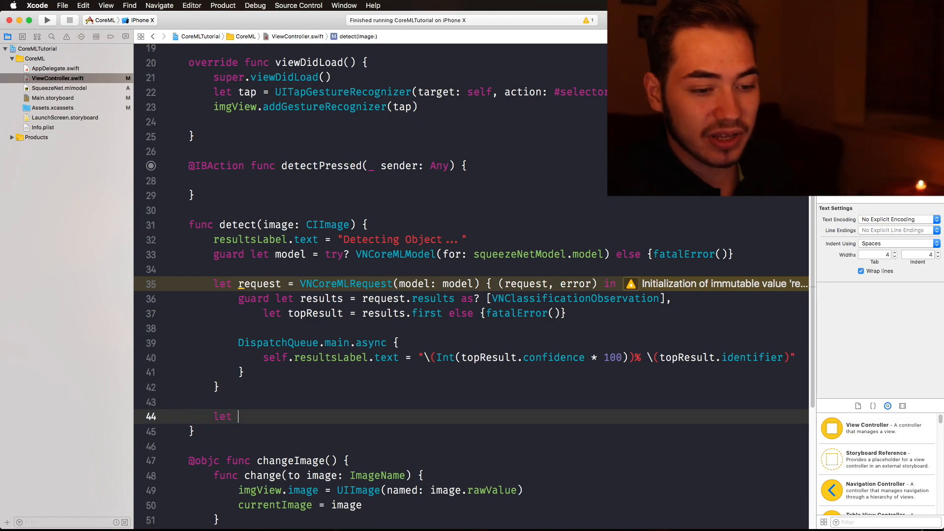
{"action": "type", "text": " handler = VN"}
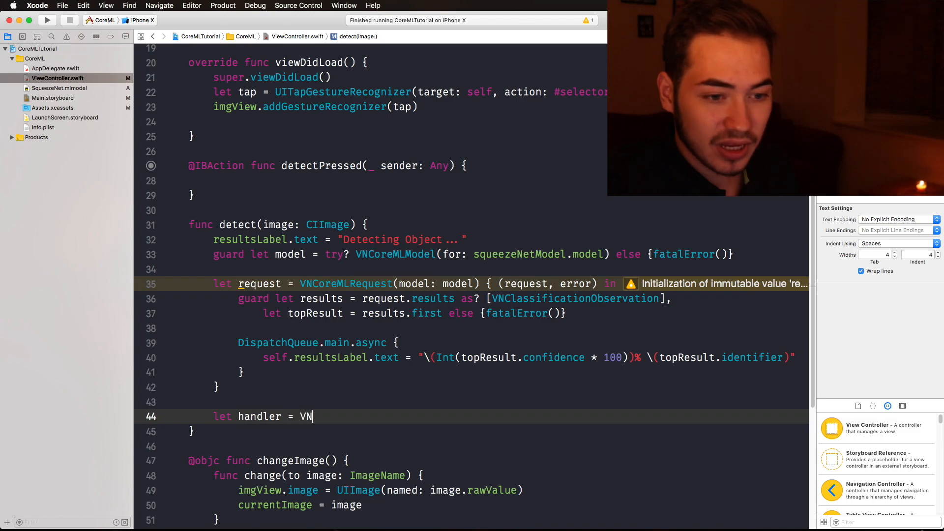
{"action": "type", "text": "Im"}
{"action": "key", "text": "Return"}
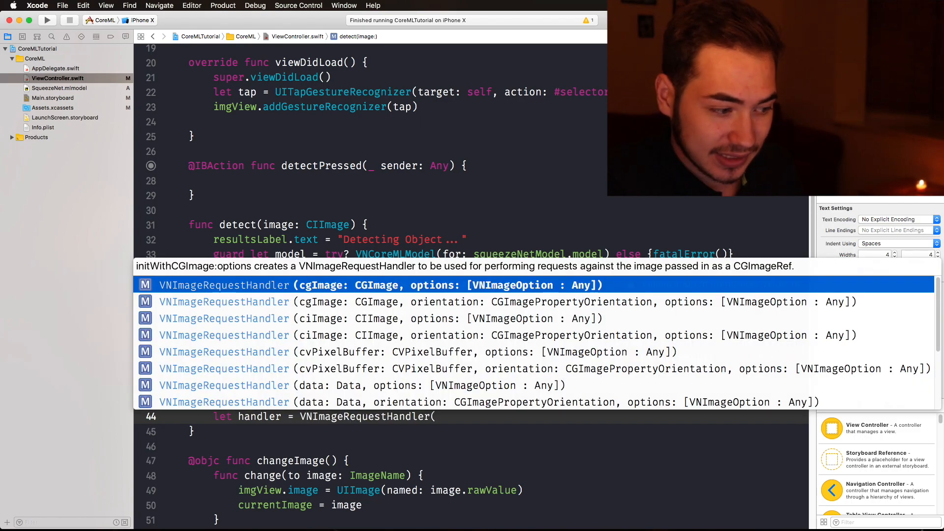
{"action": "type", "text": "ciI"}
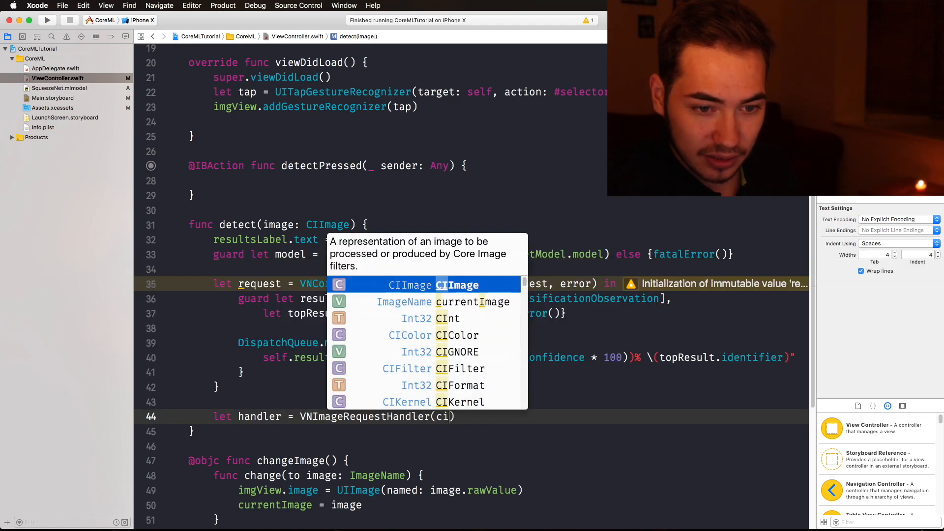
{"action": "type", "text": "mage: im"}
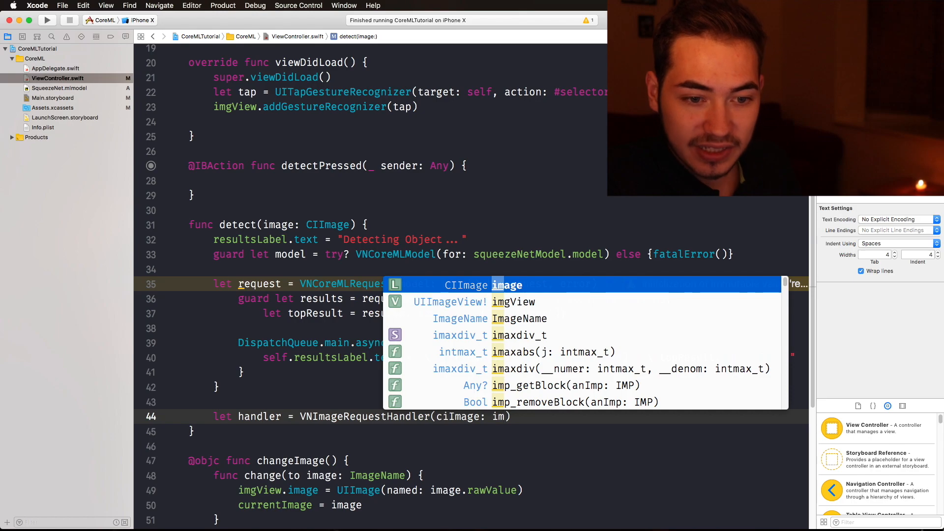
{"action": "type", "text": "age"}
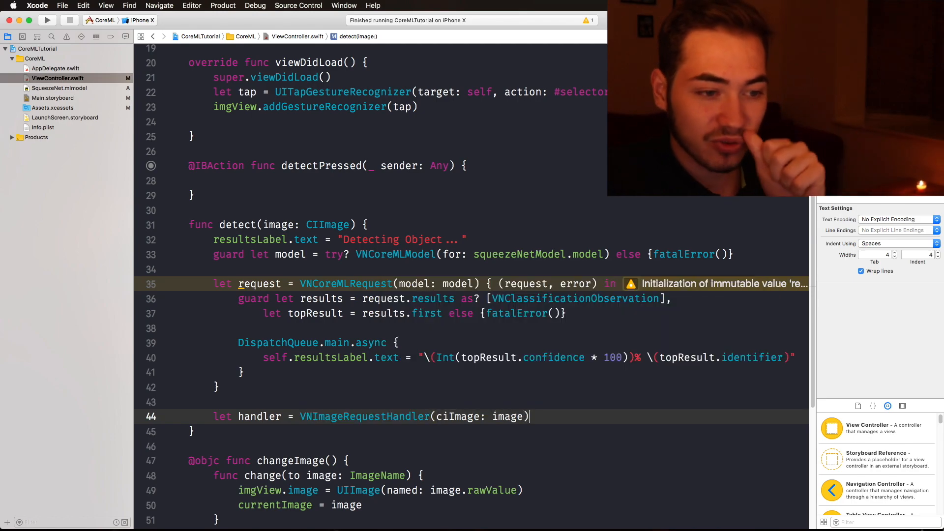
{"action": "type", "text": ")"}
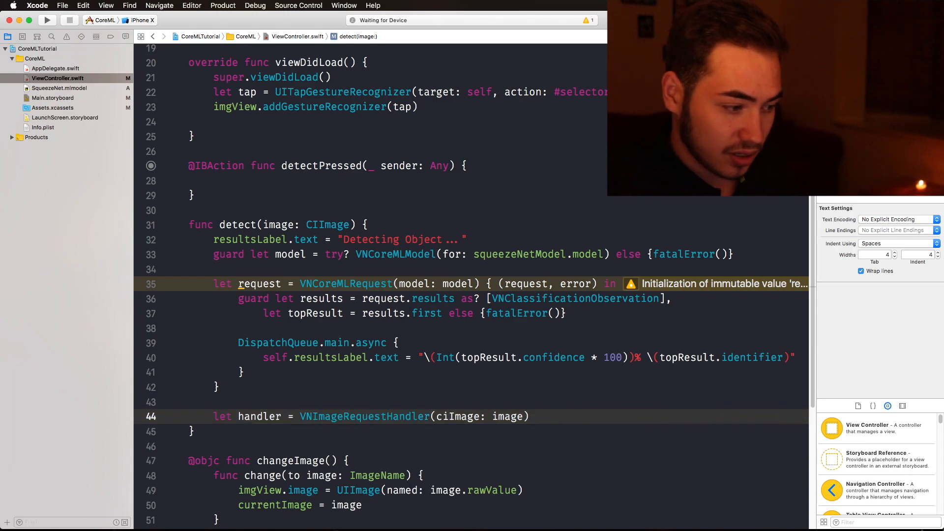
{"action": "key", "text": "Return"}
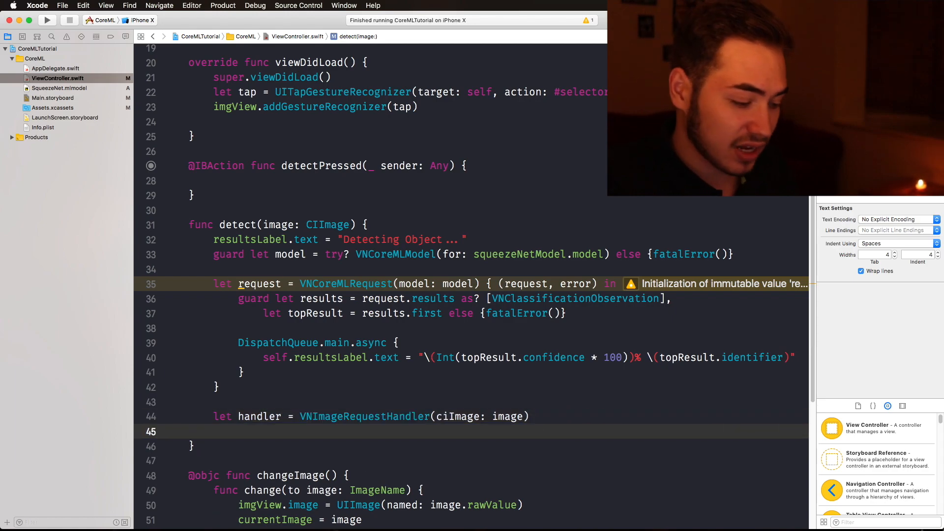
{"action": "type", "text": "Dsp"}
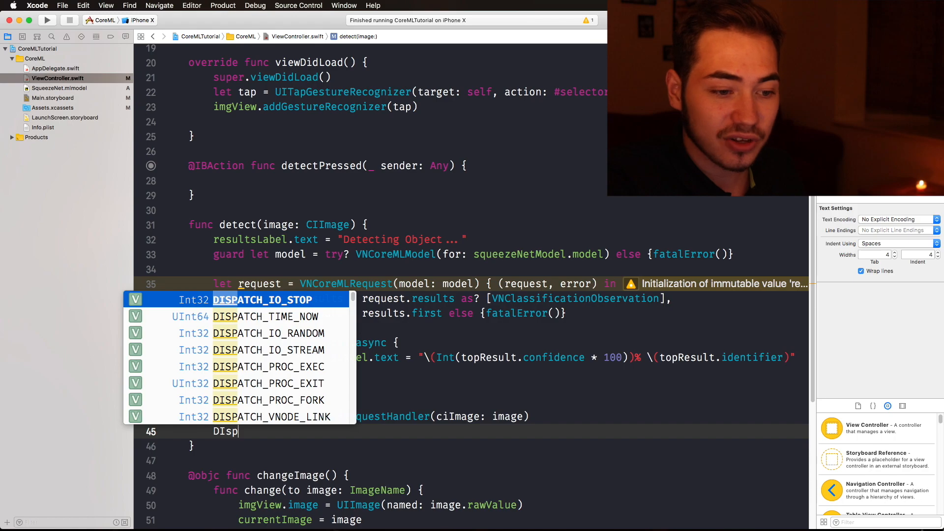
{"action": "type", "text": "tch"}
Open DispatchQueue.global(qos: .userInteractive).async with a do block inside.
{"action": "key", "text": "Return"}
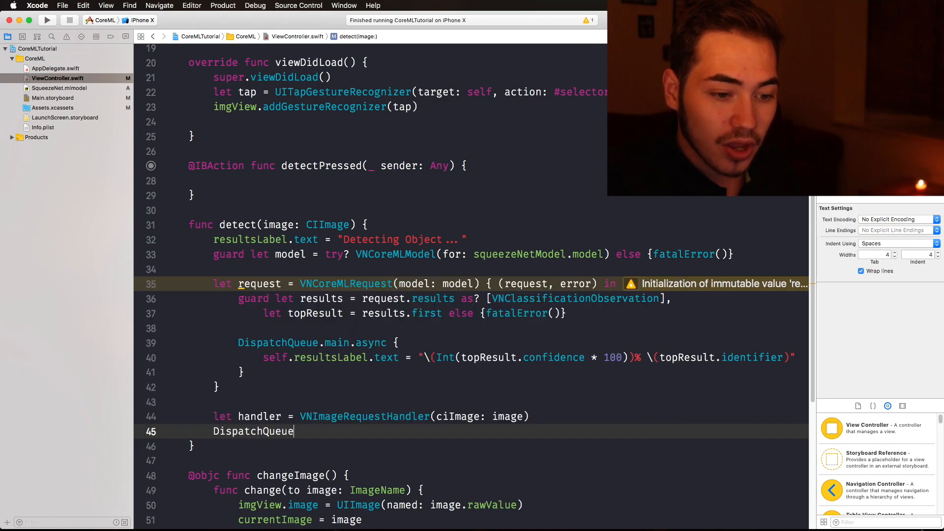
{"action": "type", "text": ".g"}
{"action": "key", "text": "Return"}
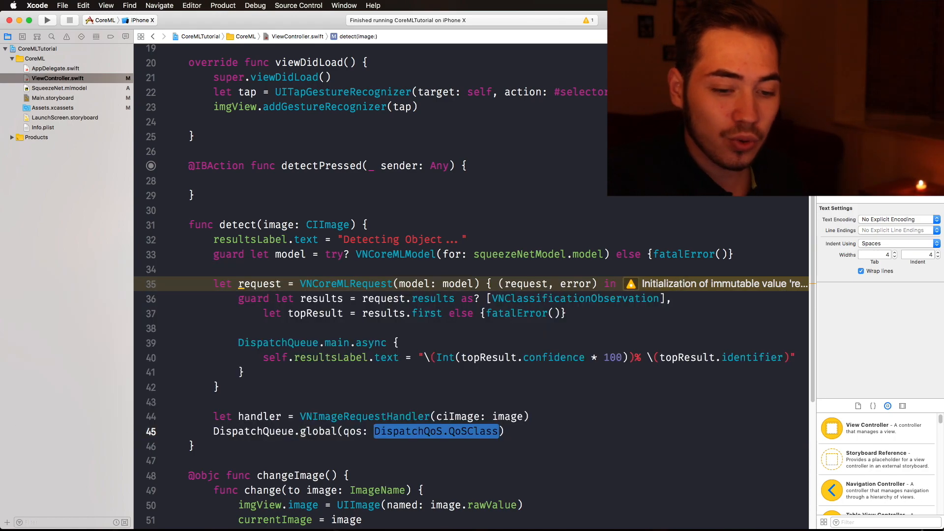
{"action": "type", "text": ".u"}
{"action": "key", "text": "Return"}
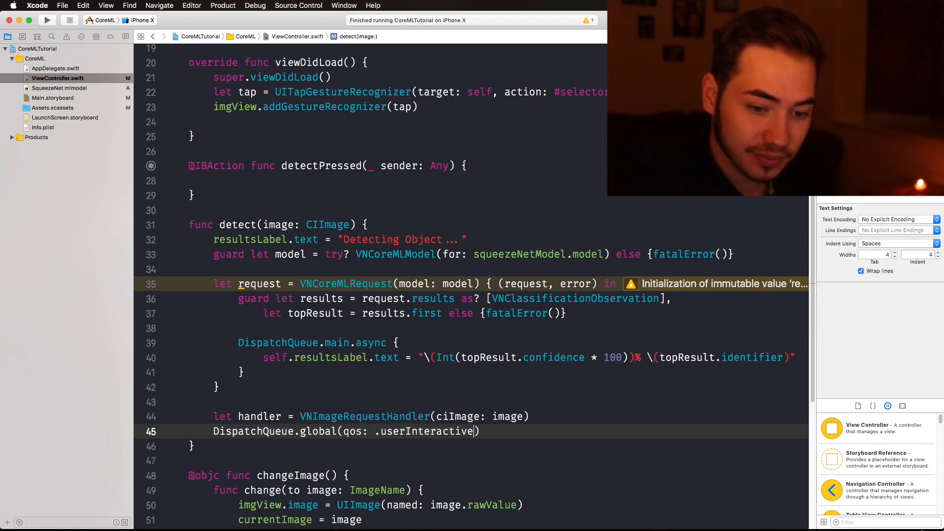
{"action": "type", "text": ").as"}
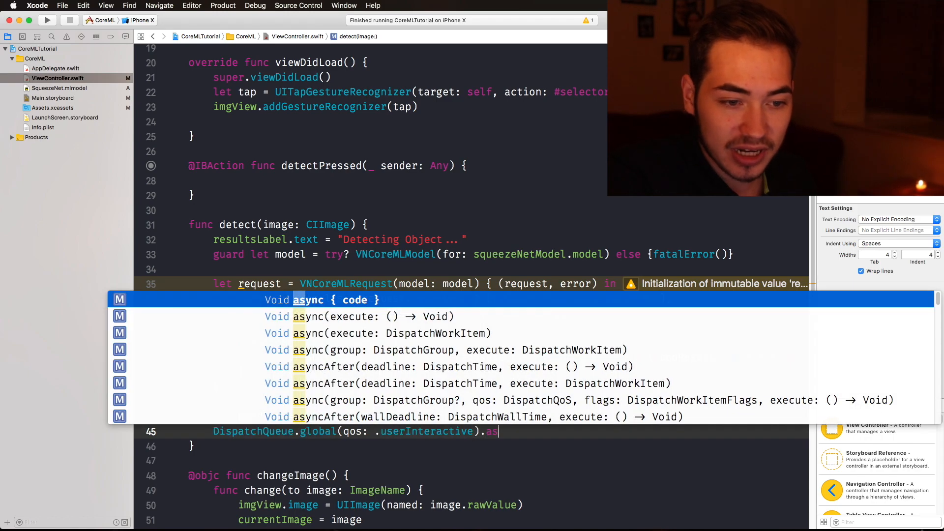
{"action": "key", "text": "Return"}
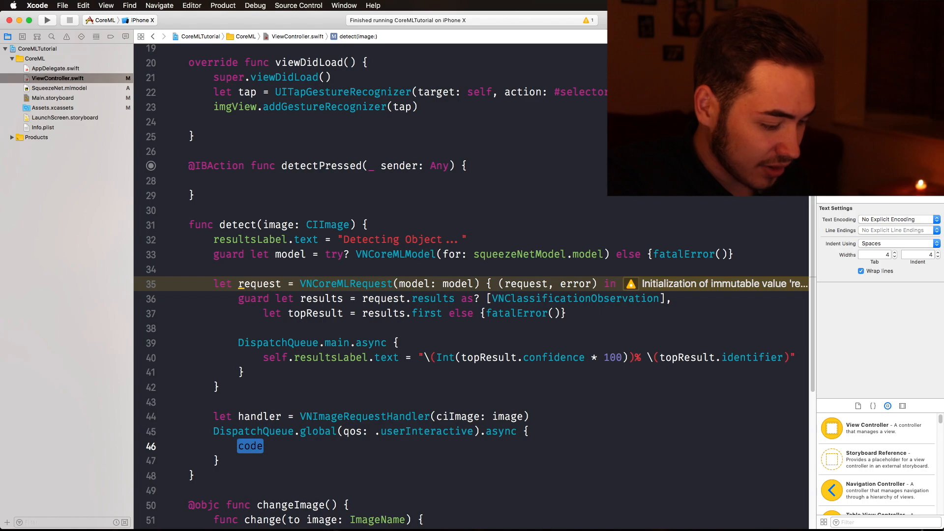
{"action": "type", "text": "do"}
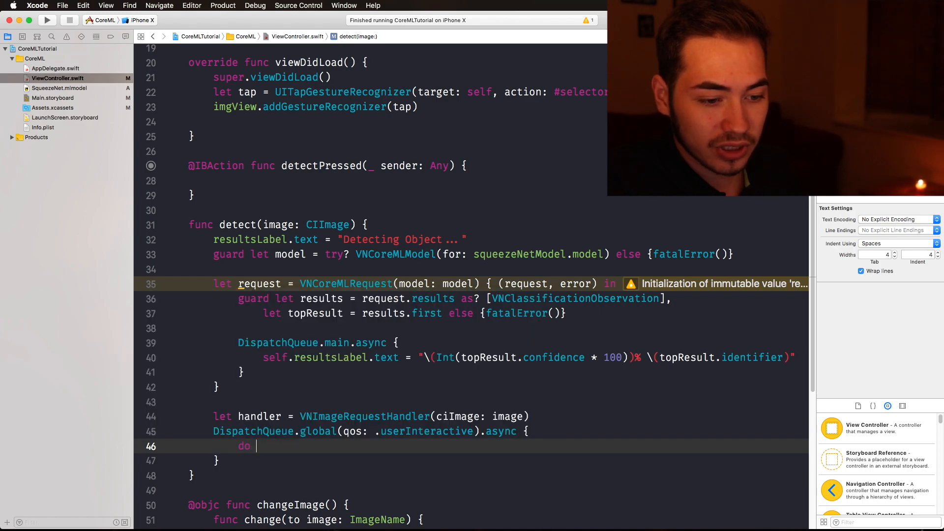
{"action": "type", "text": " {"}
{"action": "key", "text": "Return"}
{"action": "type", "text": "try had"}
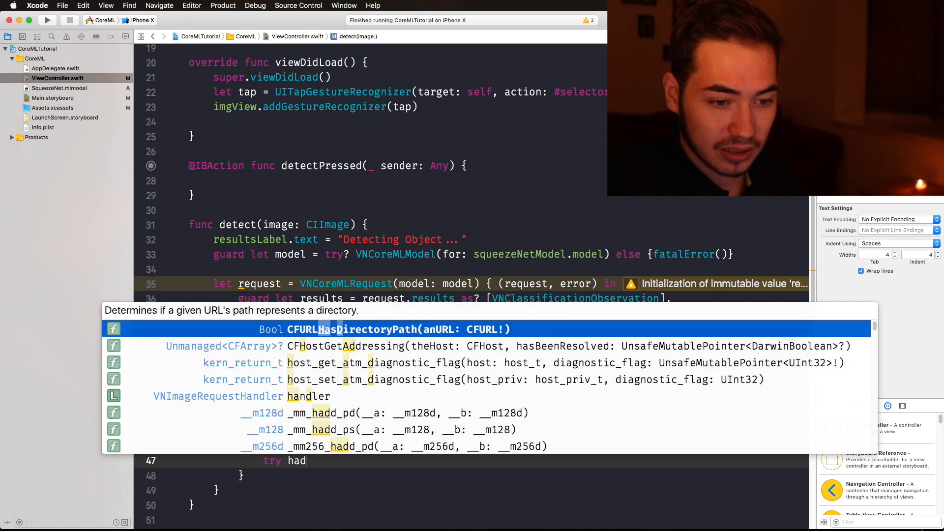
{"action": "type", "text": "and"}
Write try handler.perform([request]) with a catch block printing error.
{"action": "key", "text": "Tab"}
{"action": "type", "text": ".per"}
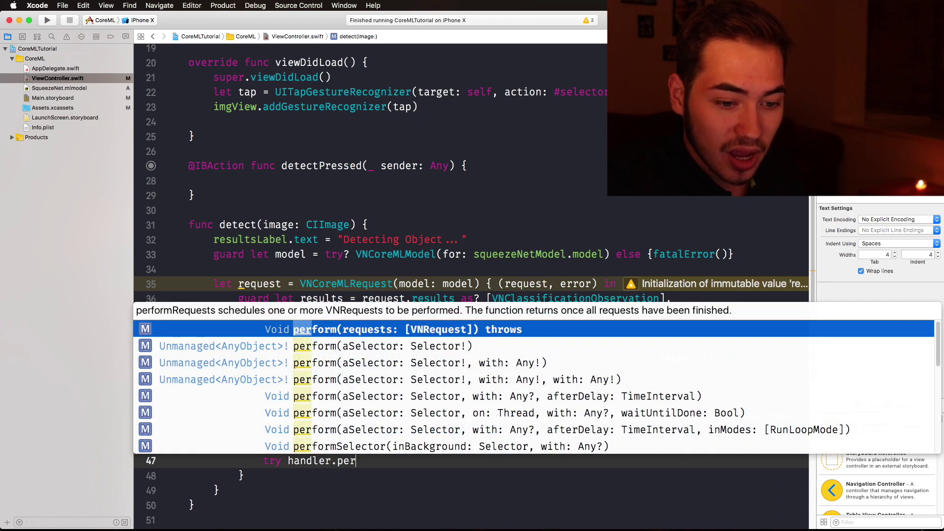
{"action": "key", "text": "Return"}
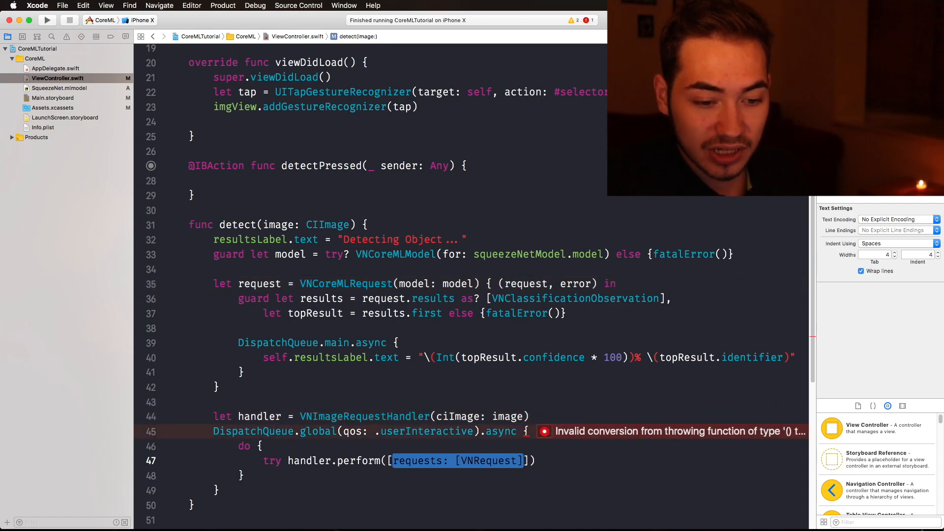
{"action": "key", "text": "BackSpace"}
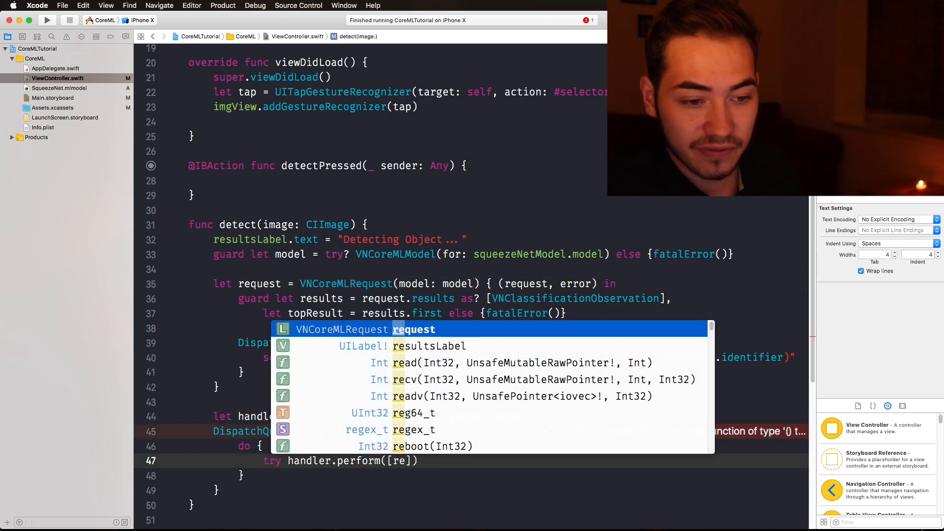
{"action": "type", "text": "q"}
{"action": "key", "text": "Return"}
{"action": "key", "text": "Right"}
{"action": "key", "text": "Right"}
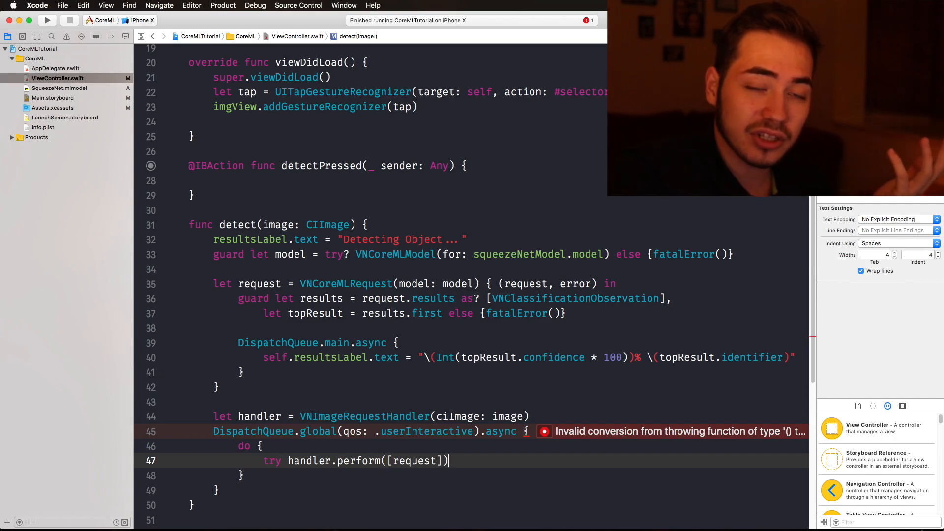
{"action": "key", "text": "Down"}
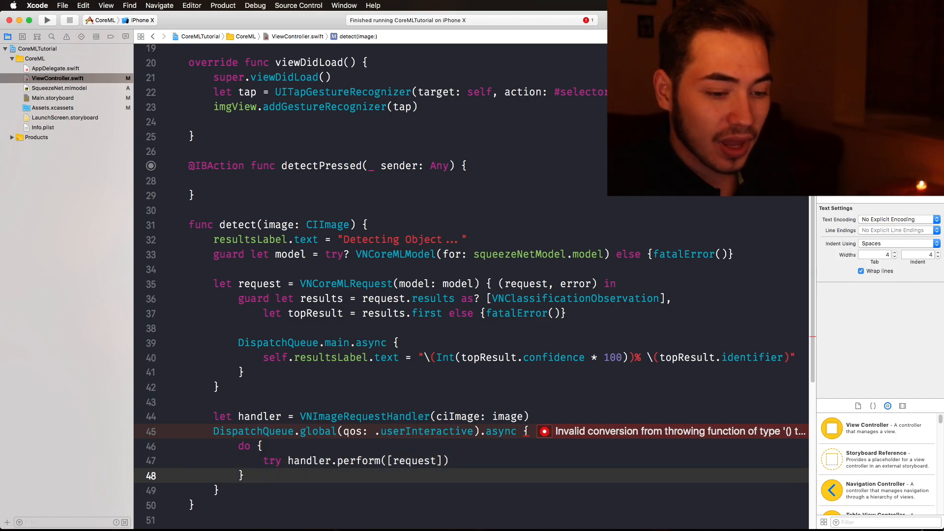
{"action": "type", "text": "catch"}
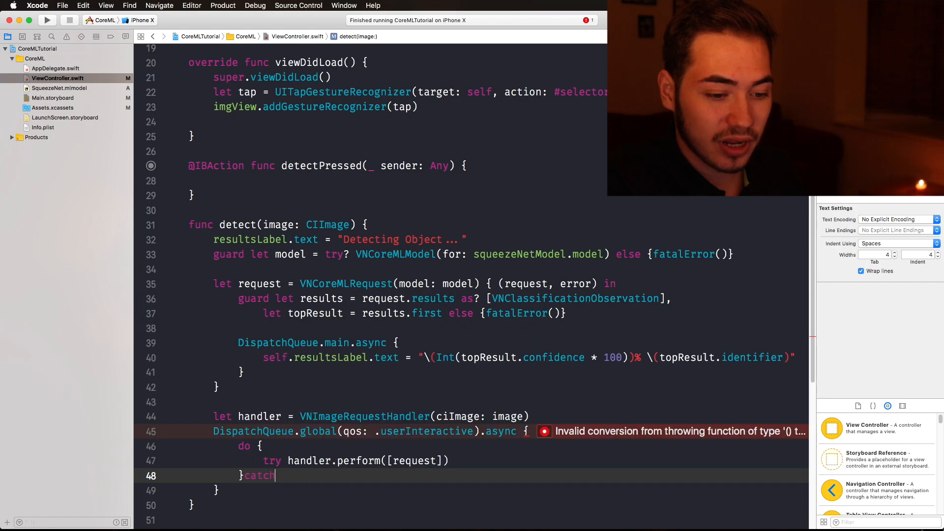
{"action": "type", "text": " {"}
{"action": "key", "text": "Return"}
{"action": "type", "text": "ri"}
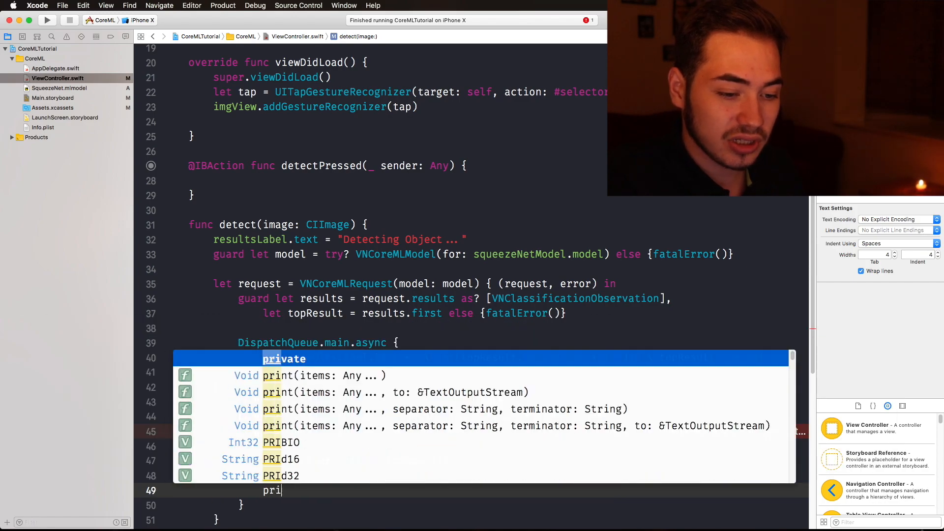
{"action": "type", "text": "nt(err"}
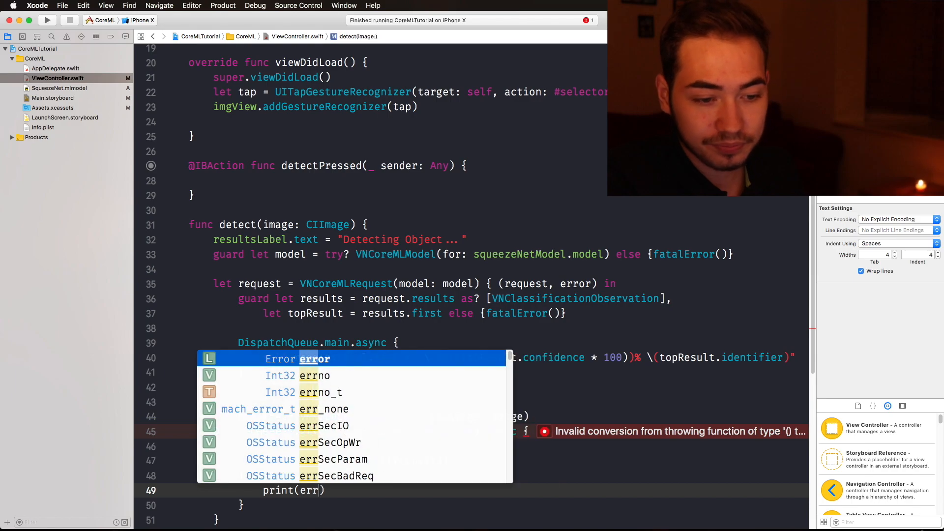
{"action": "type", "text": "or"}
{"action": "key", "text": "Down"}
{"action": "key", "text": "Down"}
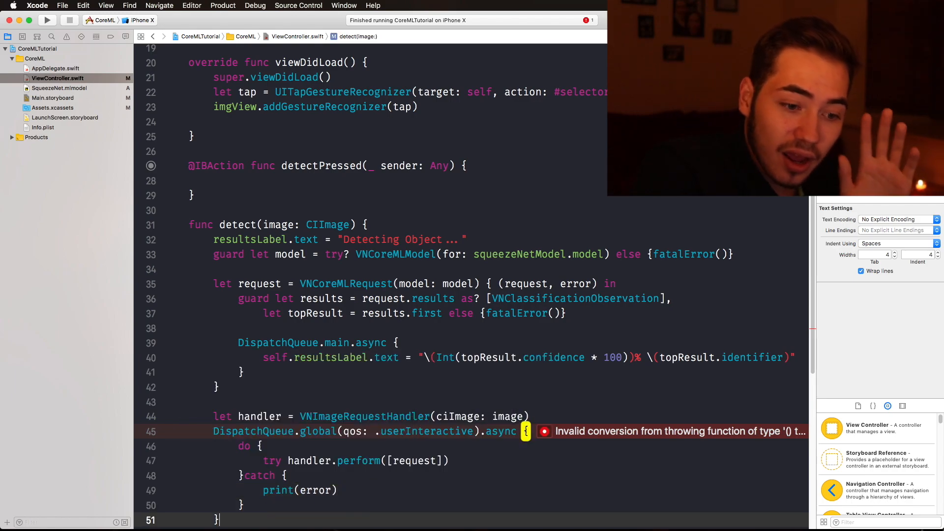
{"action": "key", "text": "Up"}
{"action": "key", "text": "Up"}
{"action": "key", "text": "Up"}
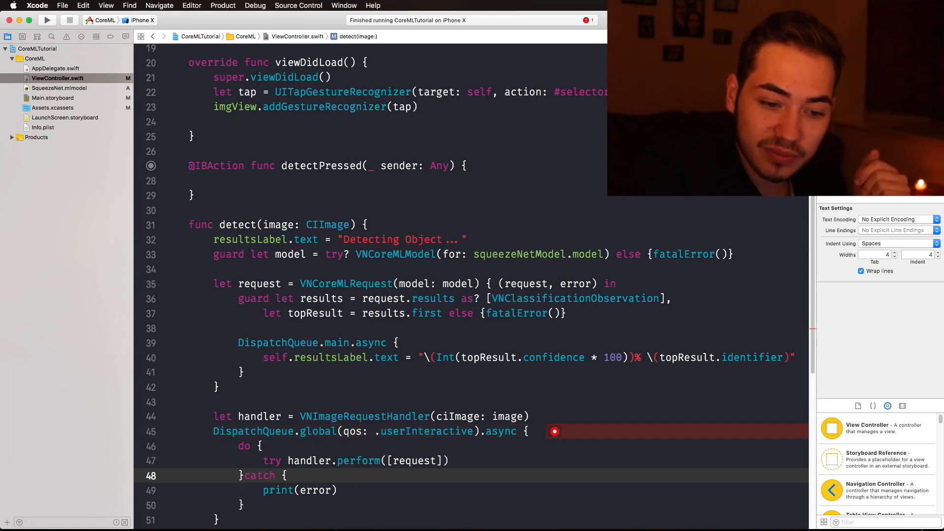
{"action": "scroll", "coordinate": [427, 423], "scroll_direction": "down", "scroll_amount": 5}
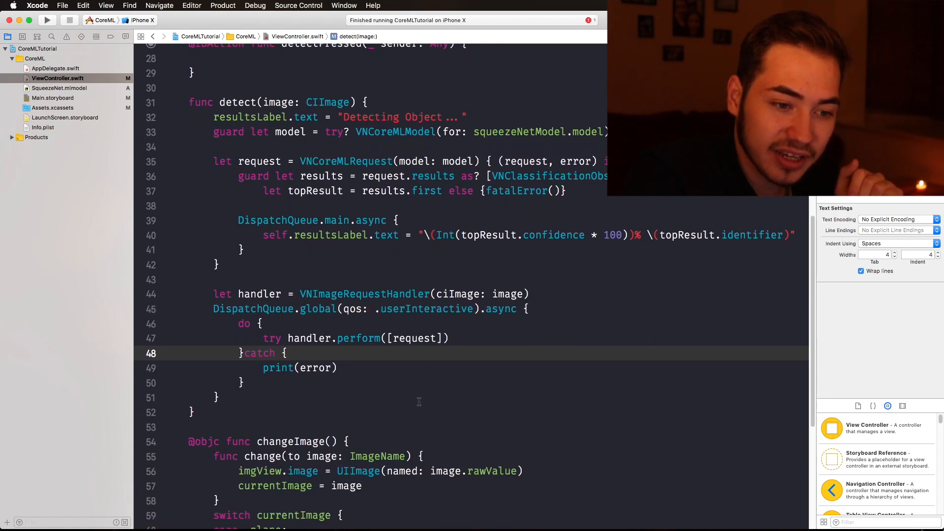
{"action": "scroll", "coordinate": [428, 423], "scroll_direction": "up", "scroll_amount": 5}
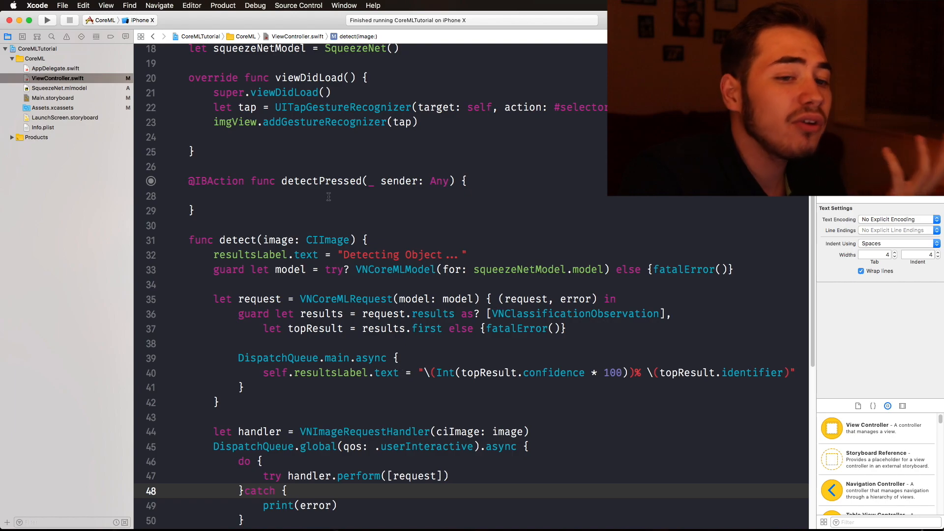
In detectPressed, guard imgView.image into CIImage(image: image) else return.
{"action": "left_click", "coordinate": [327, 197]}
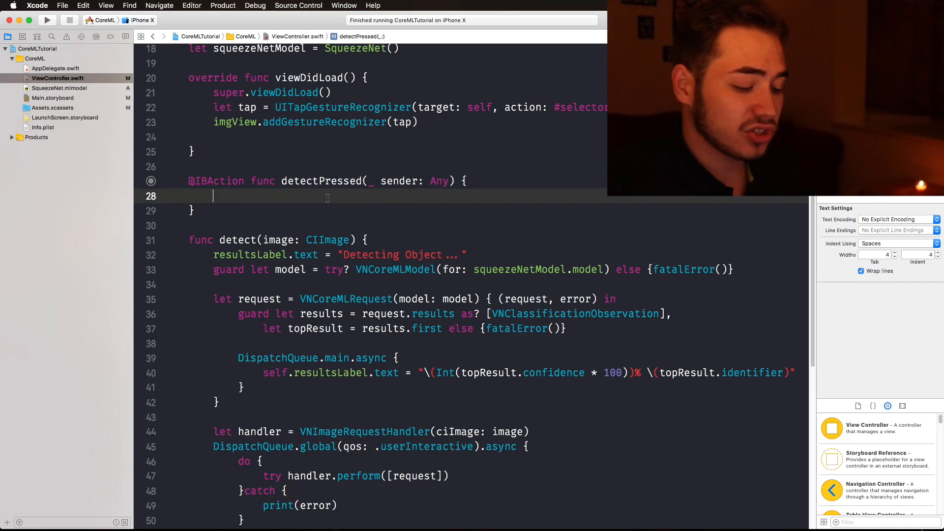
{"action": "type", "text": "gua"}
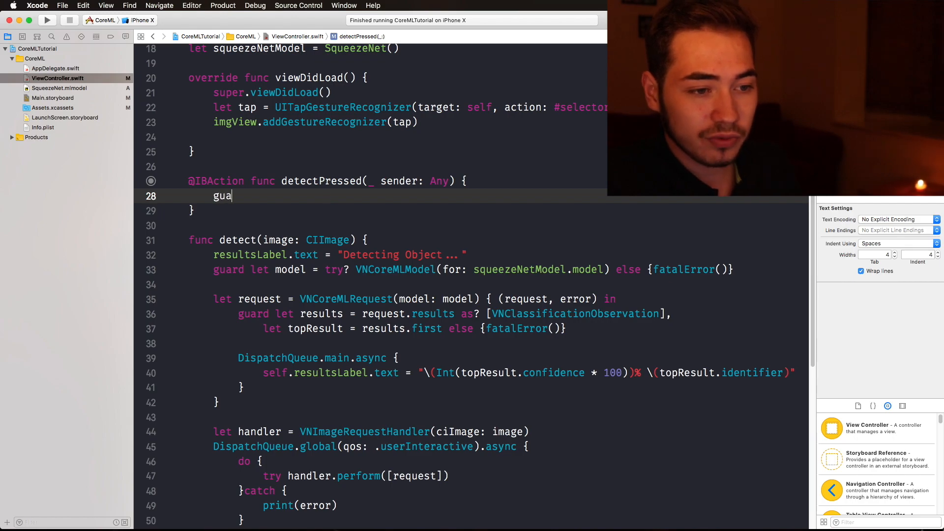
{"action": "type", "text": "rd let image = i"}
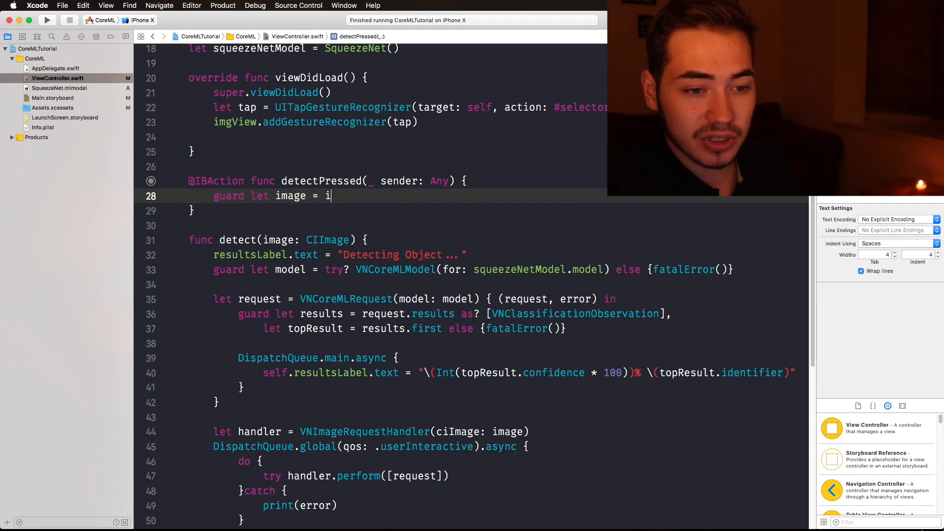
{"action": "type", "text": "mgView.image, "}
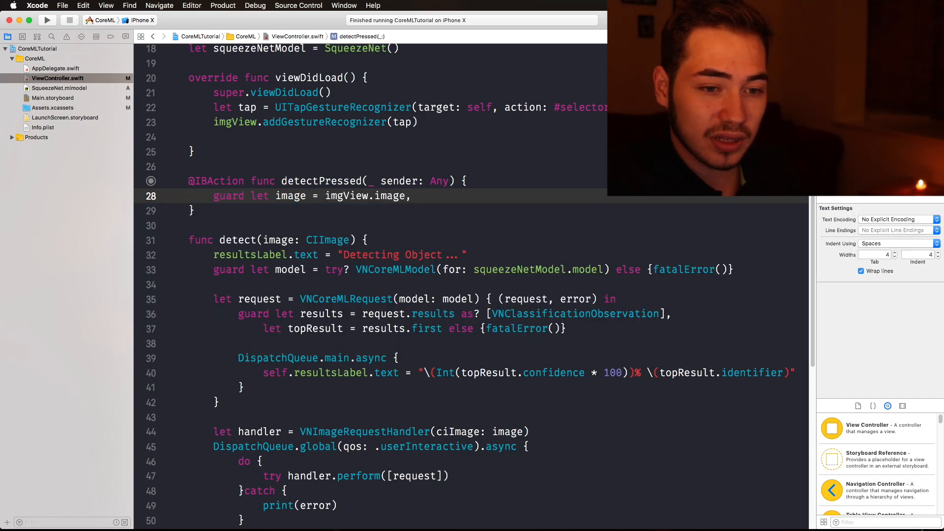
{"action": "type", "text": "ci"}
{"action": "key", "text": "BackSpace"}
{"action": "type", "text": "i"}
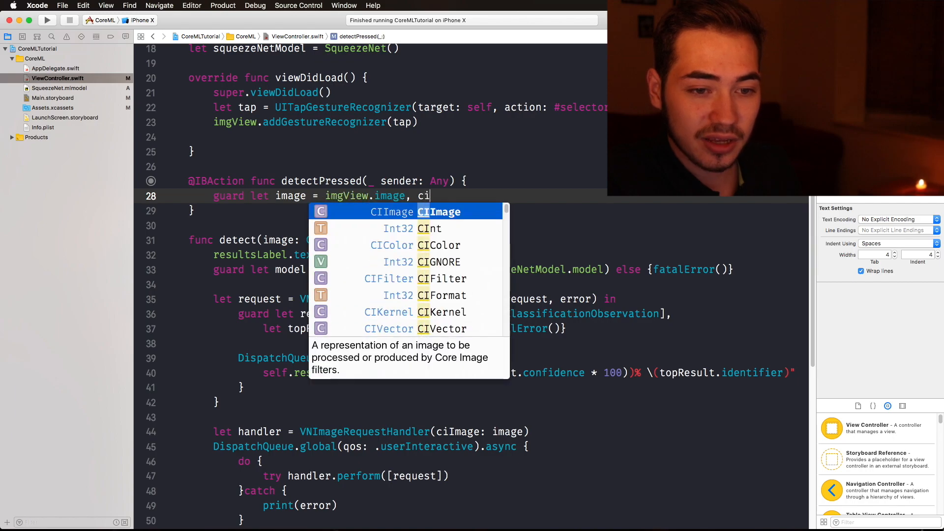
{"action": "type", "text": "Image = C"}
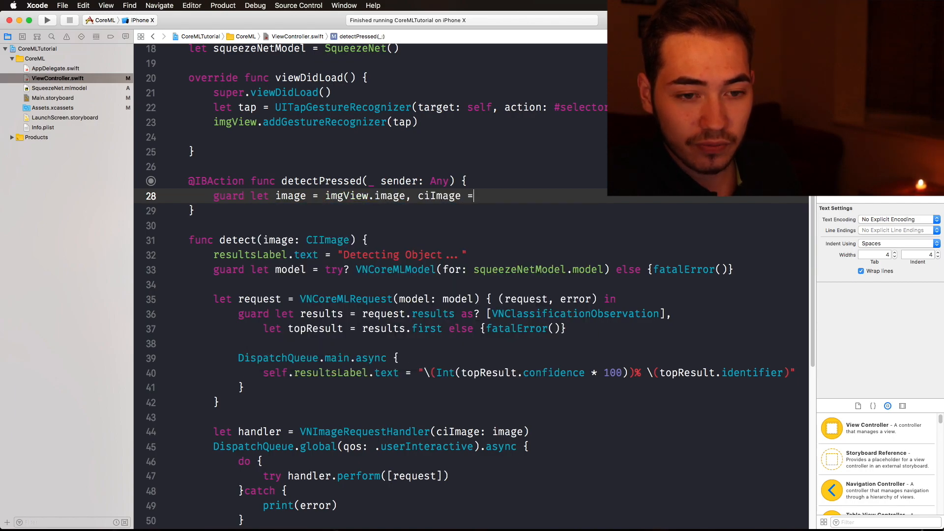
{"action": "type", "text": "I"}
{"action": "key", "text": "Tab"}
{"action": "type", "text": "("}
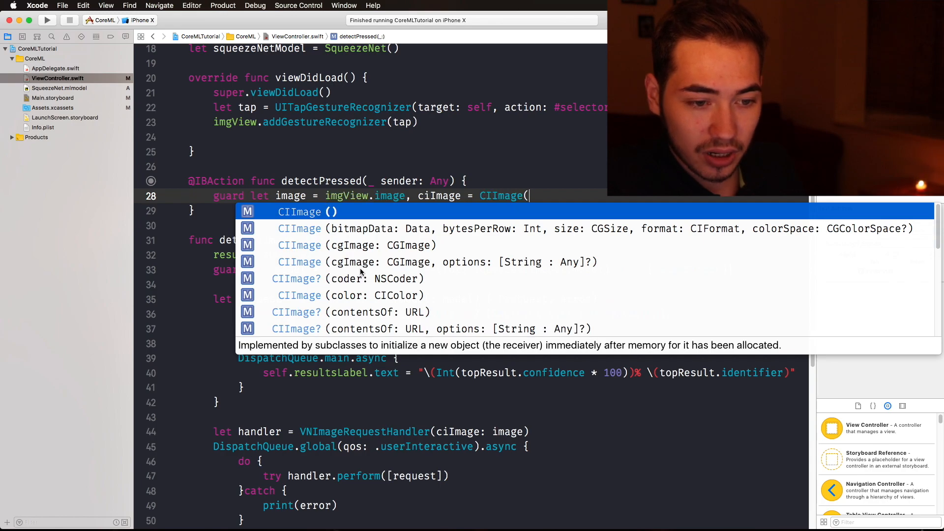
{"action": "scroll", "coordinate": [360, 271], "scroll_direction": "down", "scroll_amount": 3}
{"action": "scroll", "coordinate": [361, 272], "scroll_direction": "down", "scroll_amount": 4}
{"action": "scroll", "coordinate": [361, 272], "scroll_direction": "down", "scroll_amount": 3}
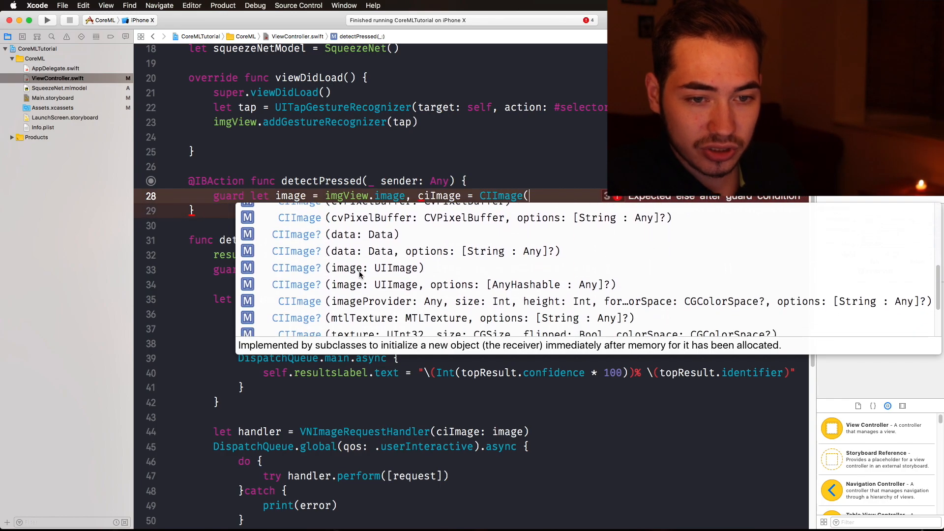
{"action": "double_click", "coordinate": [360, 268]}
{"action": "type", "text": "image: ima"}
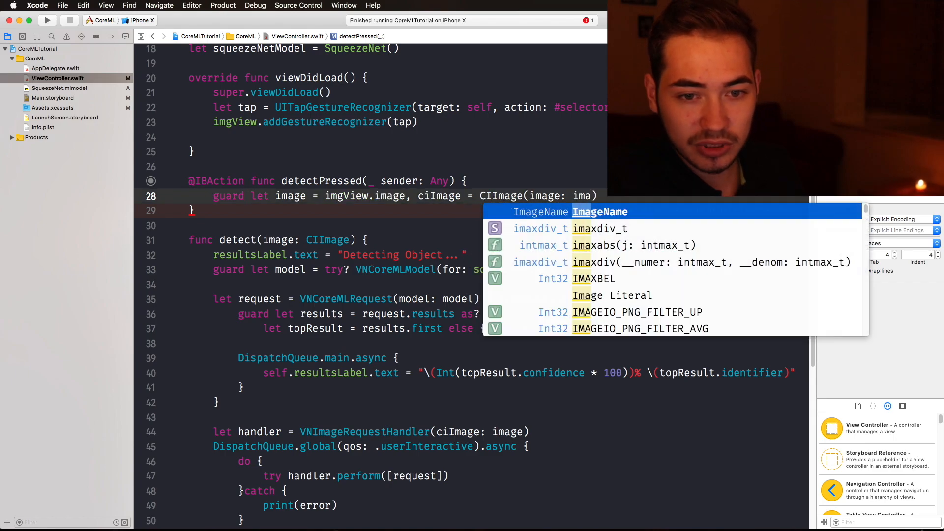
{"action": "type", "text": "ge),"}
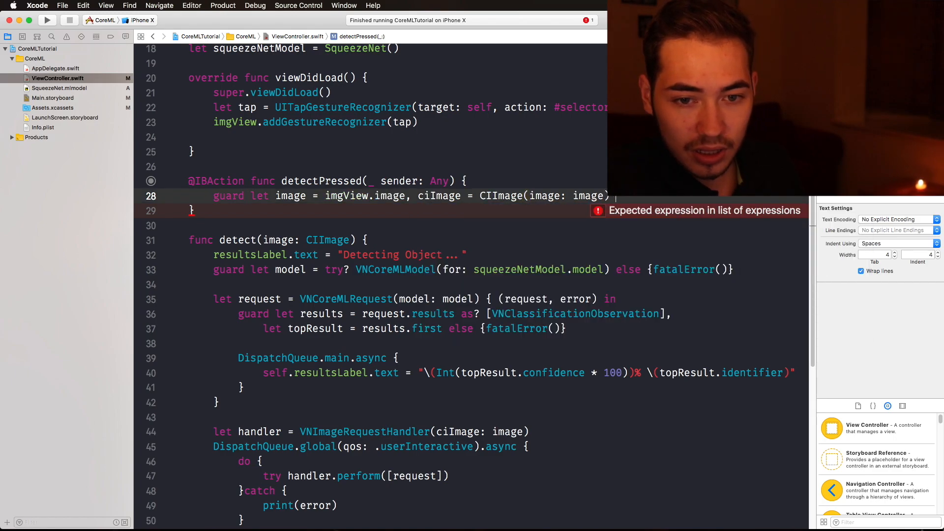
{"action": "type", "text": "turn}"}
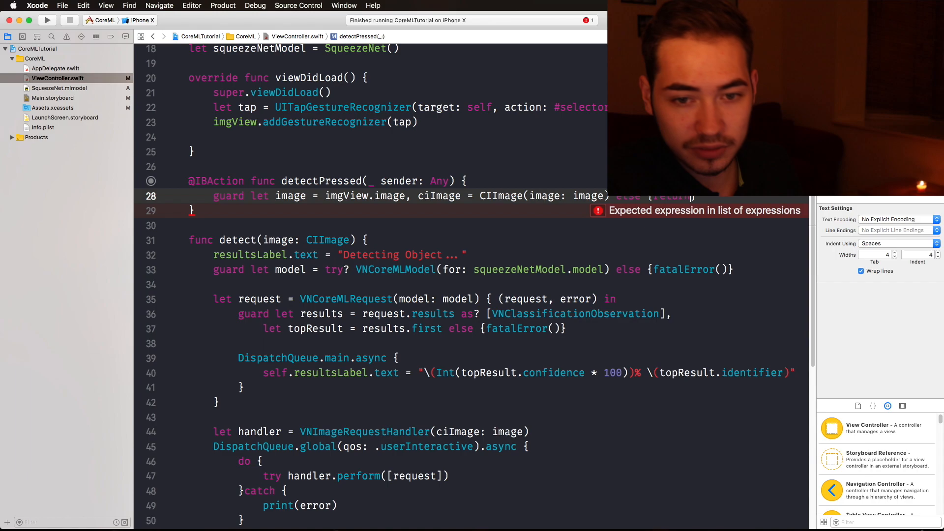
{"action": "key", "text": "Return"}
{"action": "key", "text": "Return"}
{"action": "type", "text": "d"}
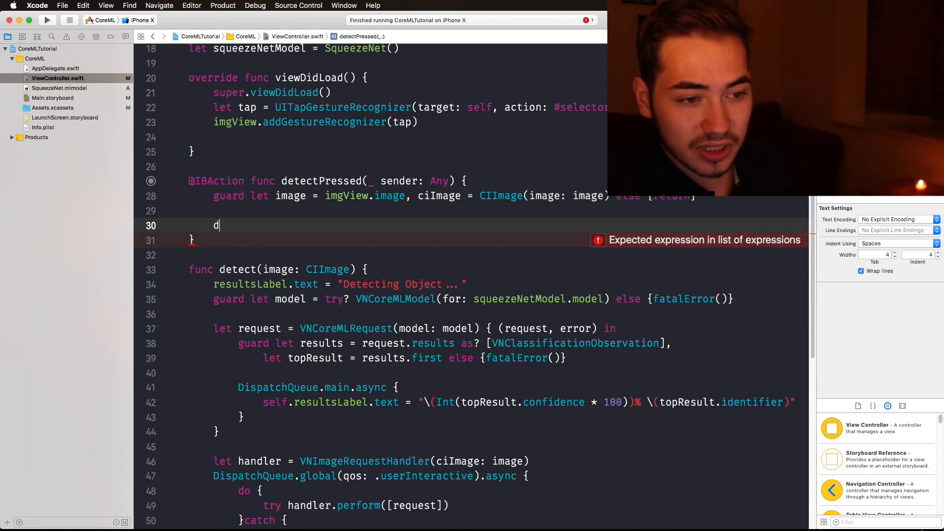
{"action": "type", "text": "et"}
Call detect(image: ciImage) below the guard and resolve the error.
{"action": "key", "text": "Return"}
{"action": "type", "text": "ci"}
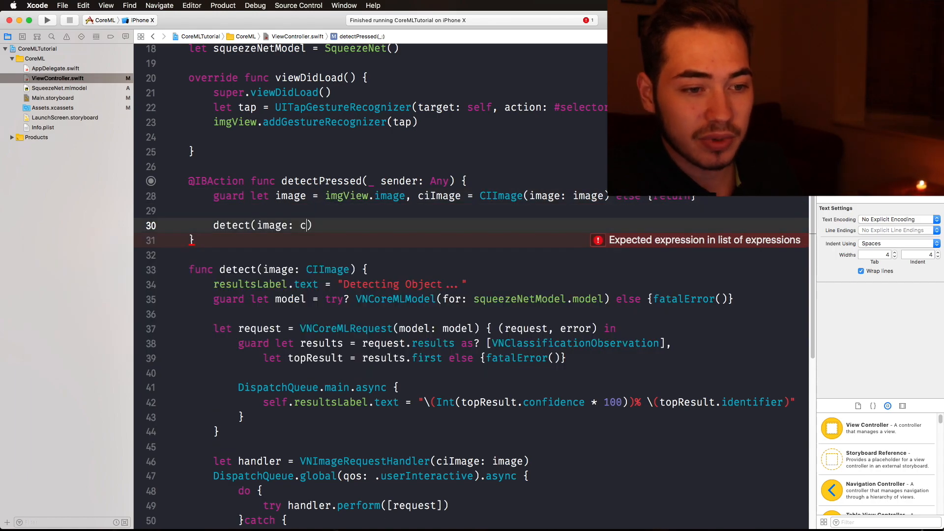
{"action": "type", "text": "I"}
{"action": "key", "text": "Return"}
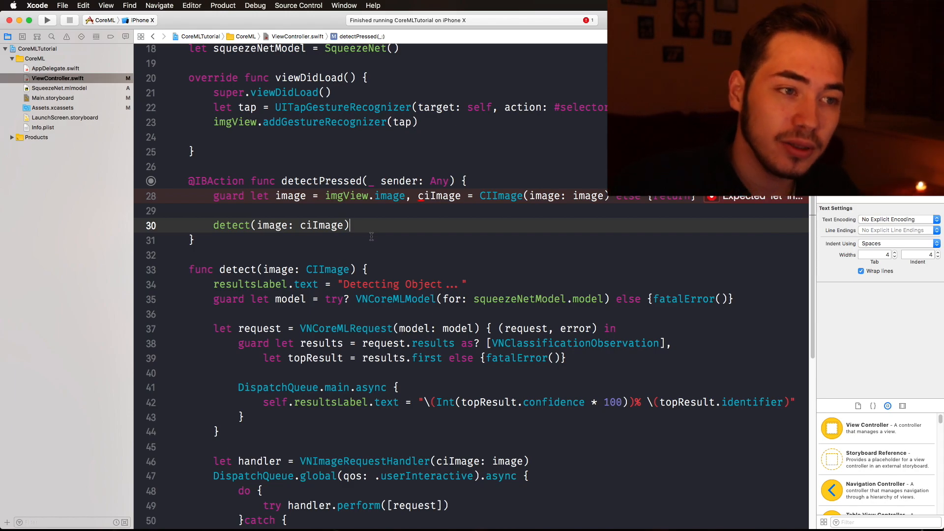
{"action": "left_click", "coordinate": [385, 212]}
{"action": "left_click", "coordinate": [407, 196]}
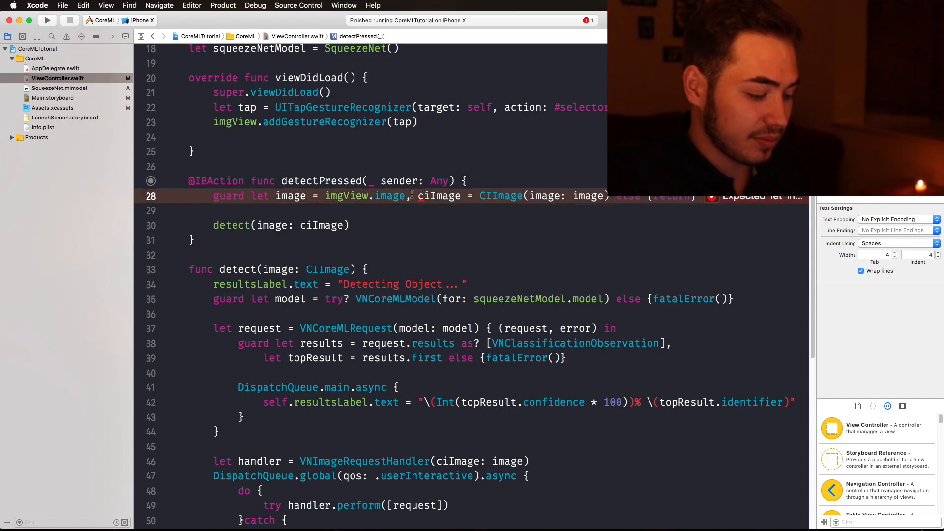
{"action": "type", "text": "let"}
{"action": "left_click", "coordinate": [369, 166]}
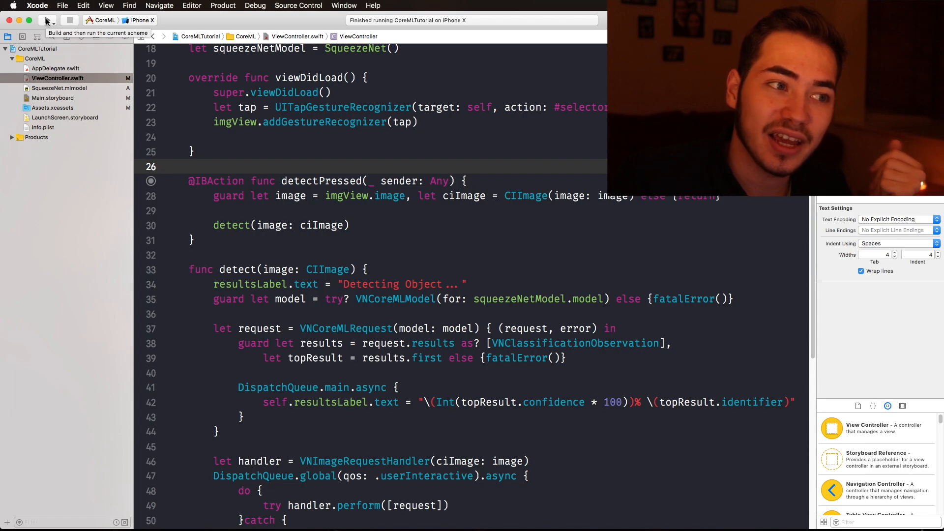
Run the app on iPhone X, classify the airplane as 84% airship, then load the fox.
{"action": "left_click", "coordinate": [46, 21]}
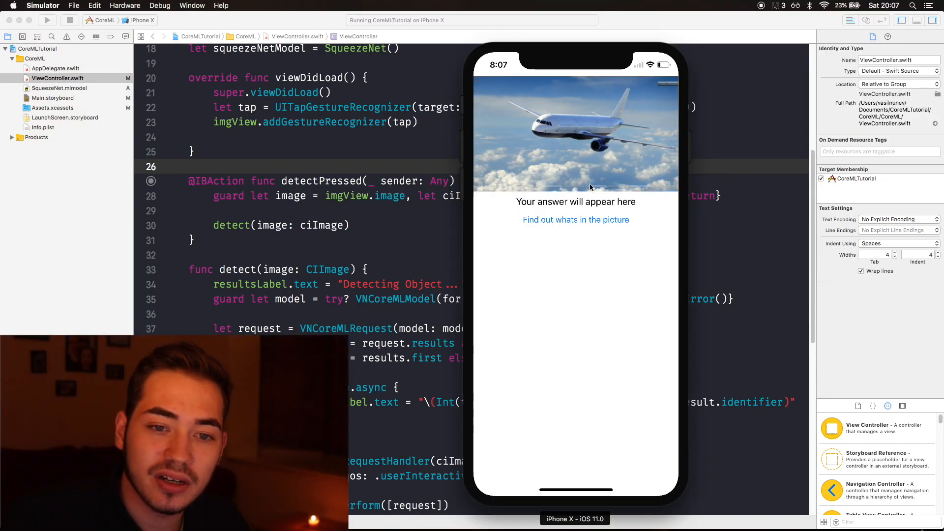
{"action": "left_click", "coordinate": [593, 220]}
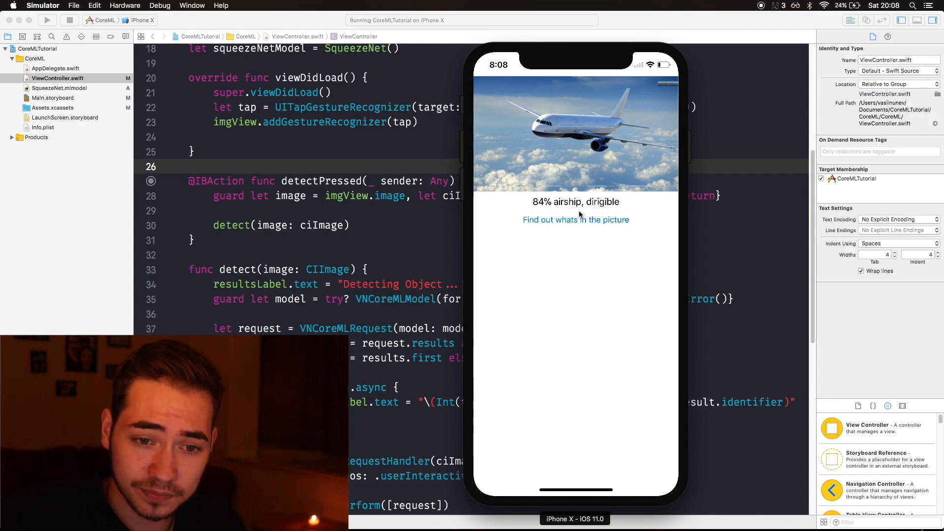
{"action": "left_click", "coordinate": [591, 138]}
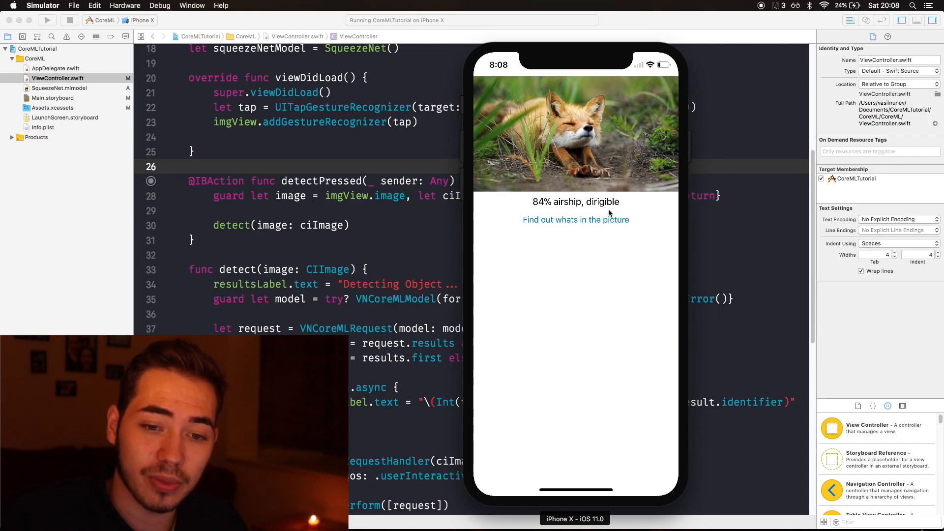
Classify the fox as 64% red fox, Vulpes vulpes, then load the bananas.
{"action": "left_click", "coordinate": [577, 220]}
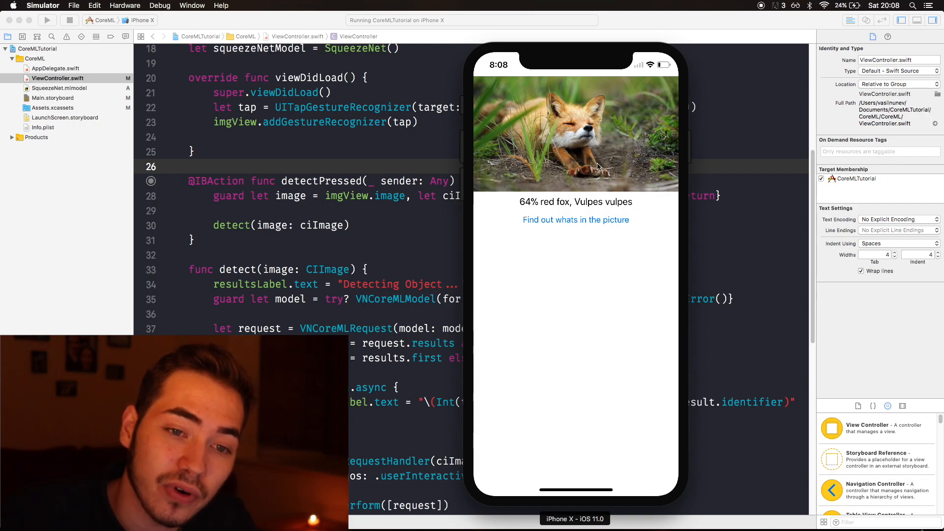
{"action": "left_click", "coordinate": [593, 137]}
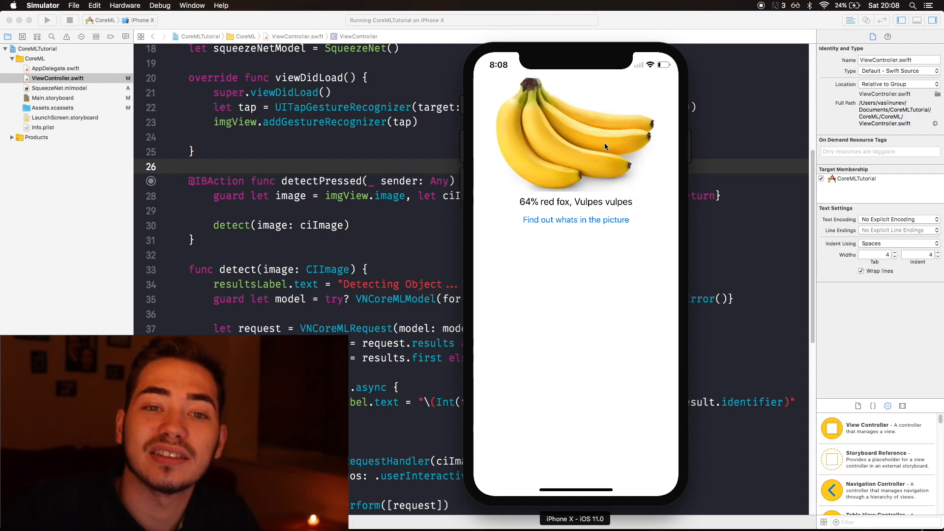
Classify the bananas (58% mixing bowl), load the cow and classify it as 87% ox.
{"action": "left_click", "coordinate": [598, 219]}
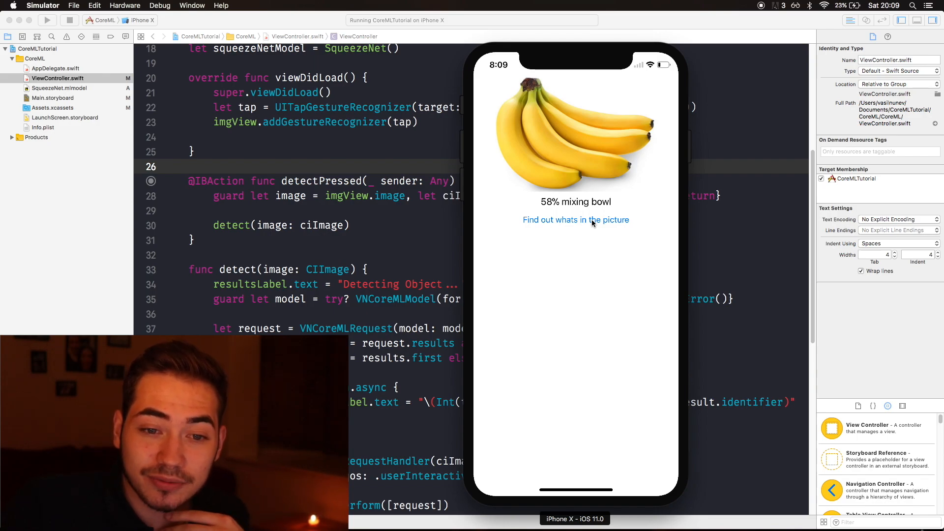
{"action": "left_click", "coordinate": [581, 148]}
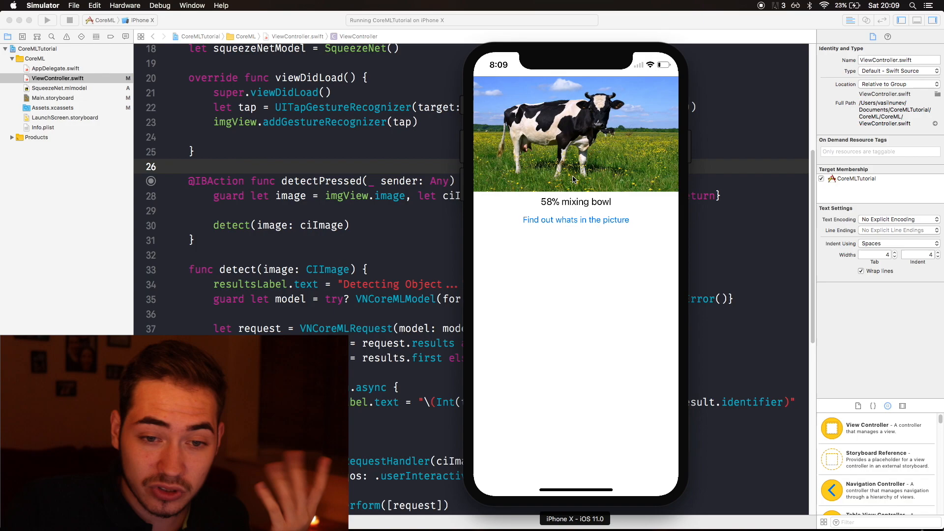
{"action": "left_click", "coordinate": [580, 220]}
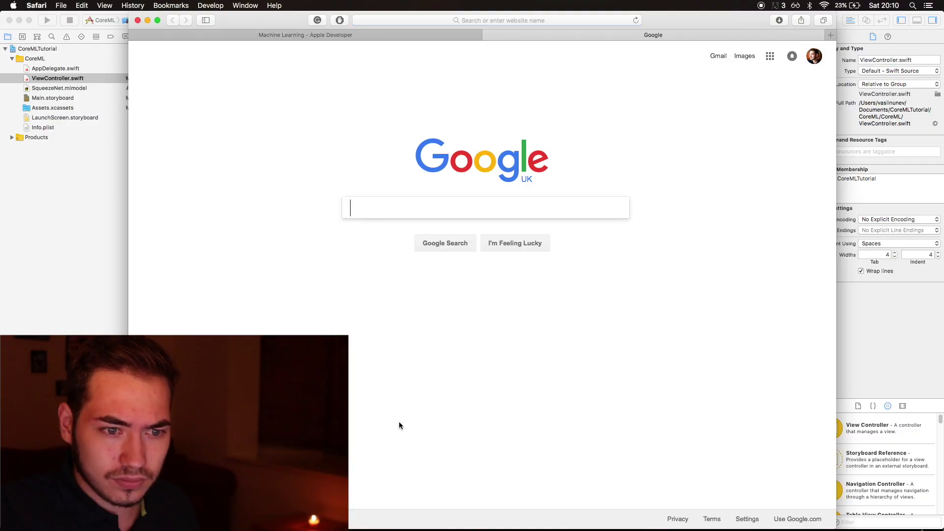
{"action": "type", "text": "ox"}
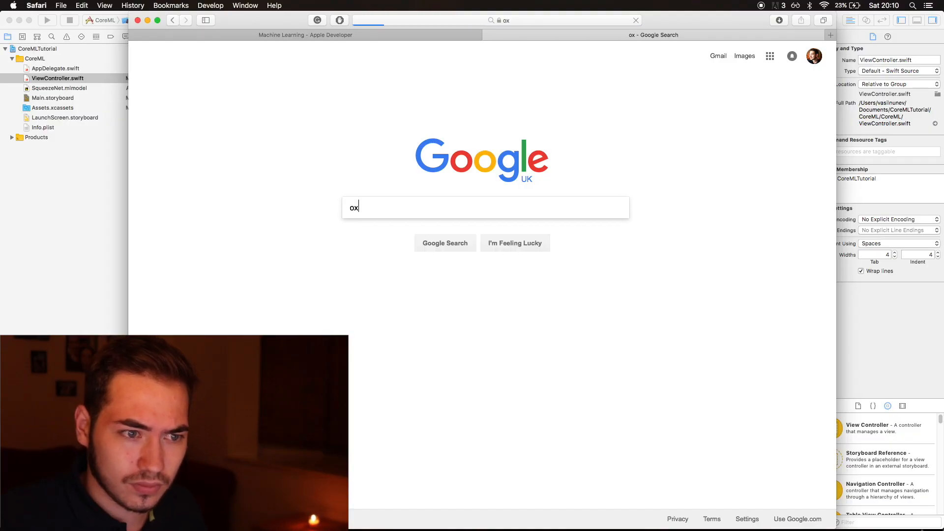
Search Google for 'ox' and highlight the Wikipedia definition of an ox.
{"action": "key", "text": "Return"}
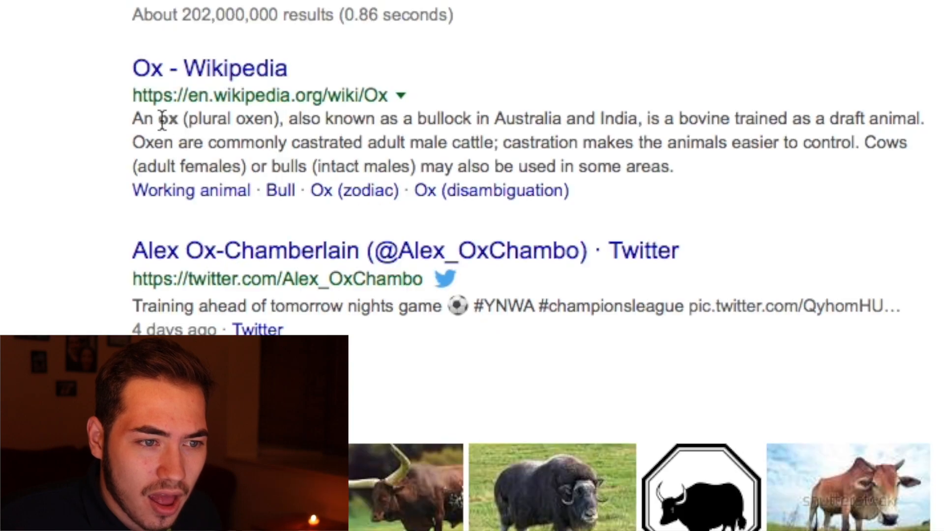
{"action": "mouse_move", "coordinate": [134, 118]}
{"action": "left_mouse_down"}
{"action": "mouse_move", "coordinate": [450, 137]}
{"action": "mouse_move", "coordinate": [565, 119]}
{"action": "mouse_move", "coordinate": [788, 122]}
{"action": "left_mouse_up"}
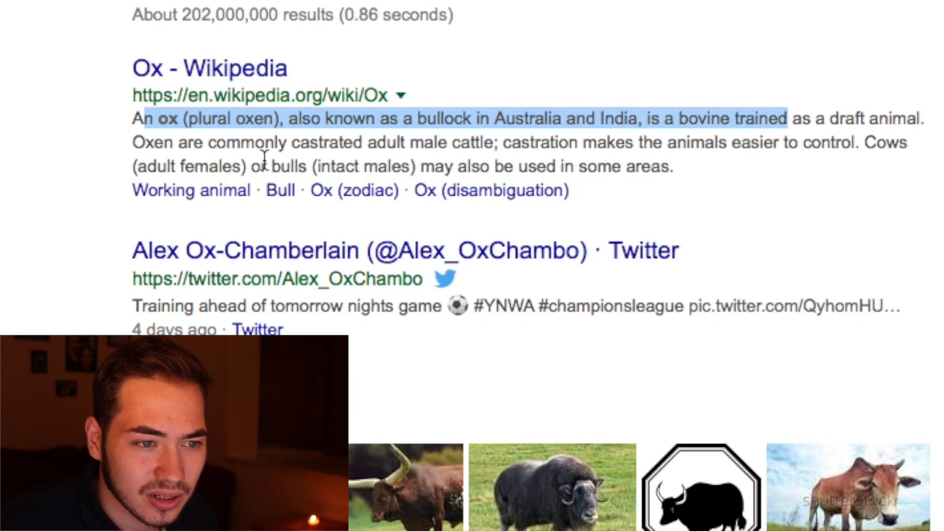
{"action": "mouse_move", "coordinate": [177, 143]}
{"action": "left_mouse_down"}
{"action": "mouse_move", "coordinate": [357, 147]}
{"action": "mouse_move", "coordinate": [531, 174]}
{"action": "left_mouse_up"}
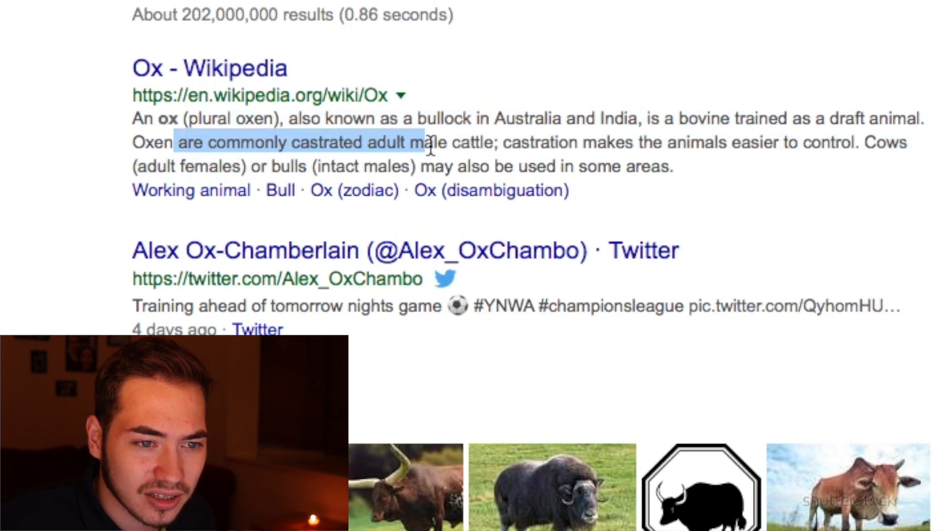
{"action": "left_click", "coordinate": [531, 174]}
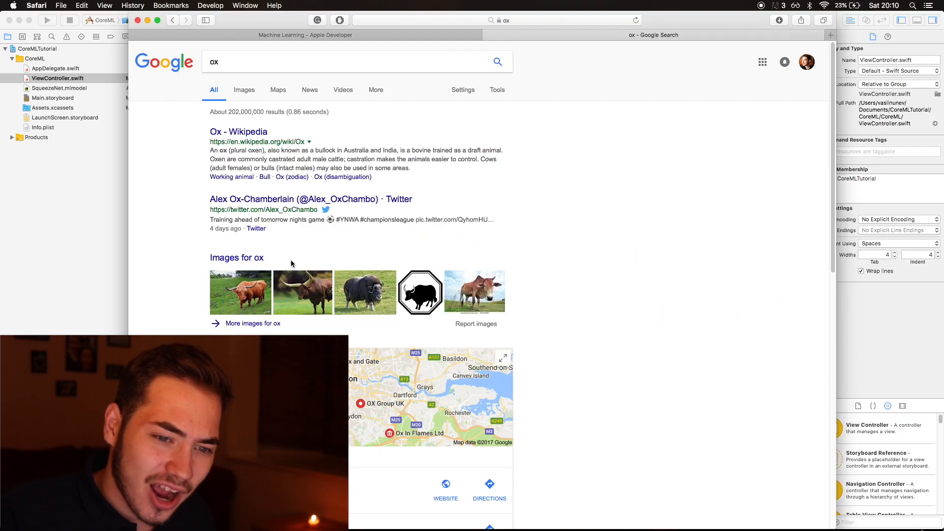
Enlarge the first ox image result, then return to the Simulator showing '87% ox'.
{"action": "left_click", "coordinate": [244, 299]}
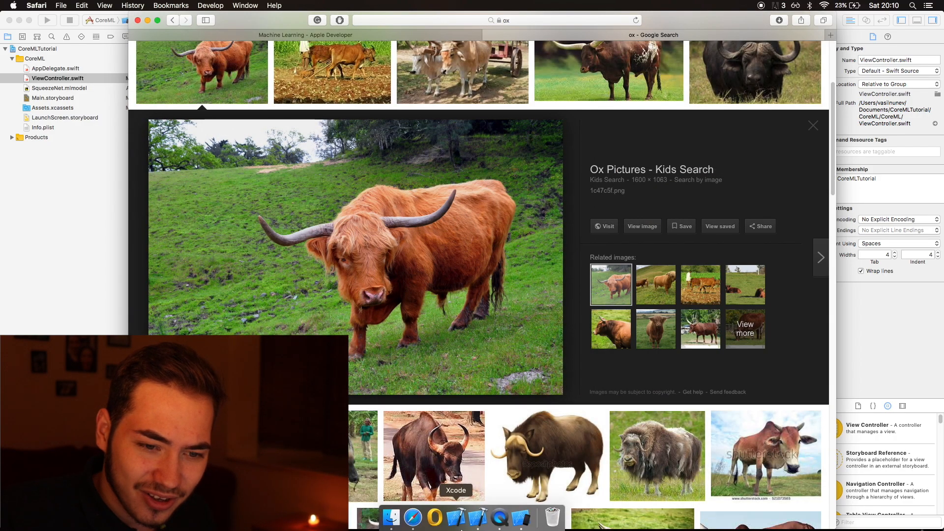
{"action": "left_click", "coordinate": [520, 522]}
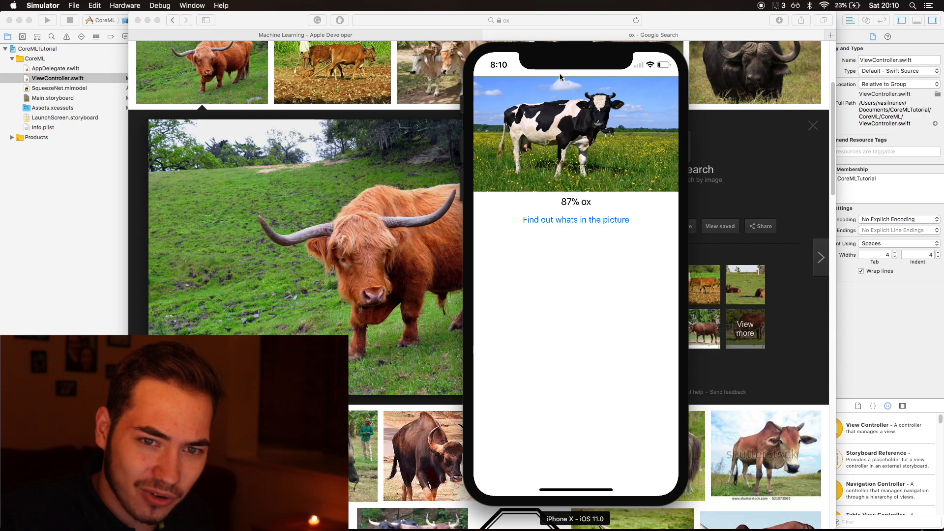